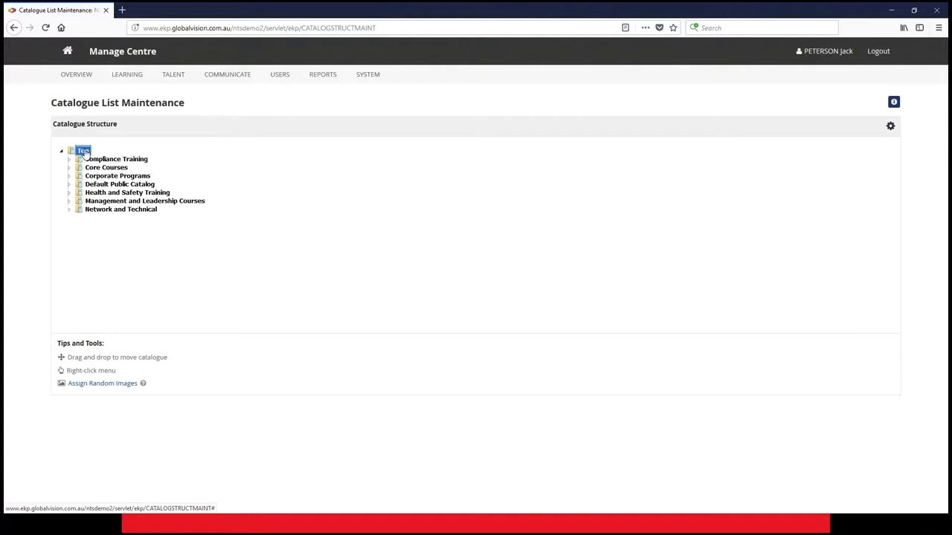
Add a child catalogue under the Top catalogue and title it "Test Catalogue Webinar".
right_click(85, 152)
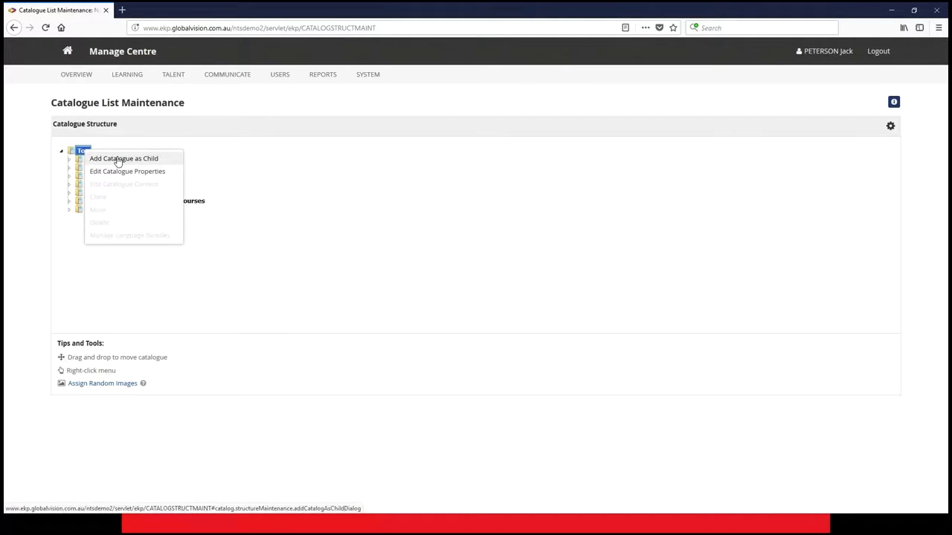
click(119, 159)
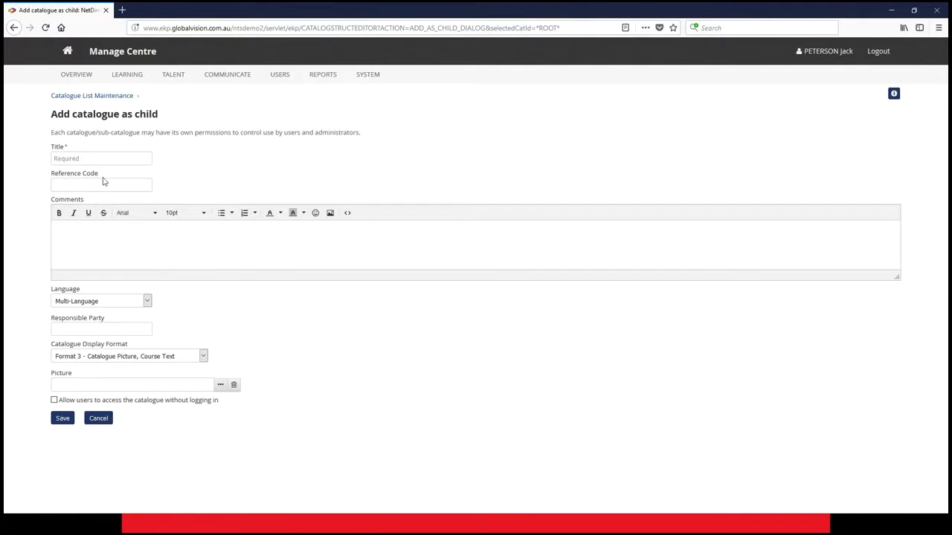
click(147, 160)
text(Test Catalogue )
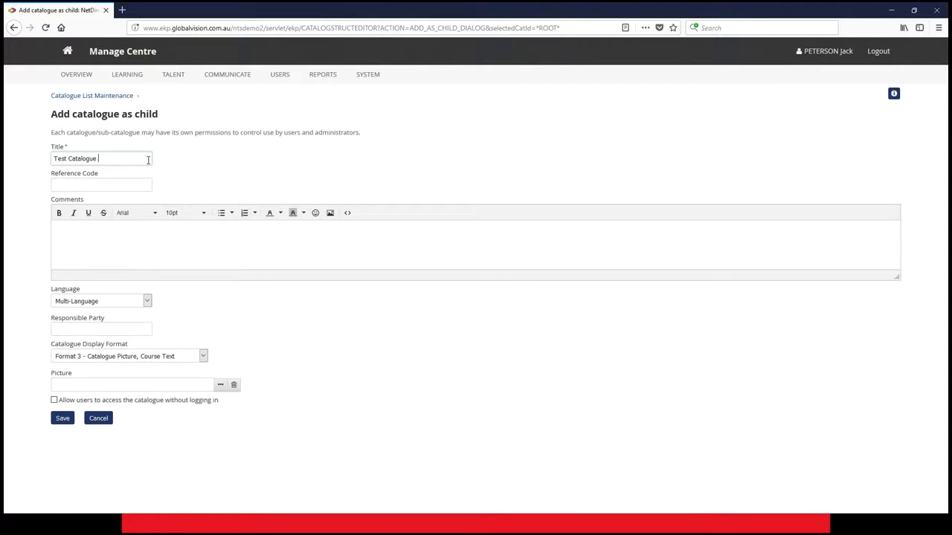
text(Webinar)
Use Multi-Language as the catalogue's language and choose "Format 3 - Catalogue Picture, Course Text" as its display format.
click(115, 228)
click(151, 305)
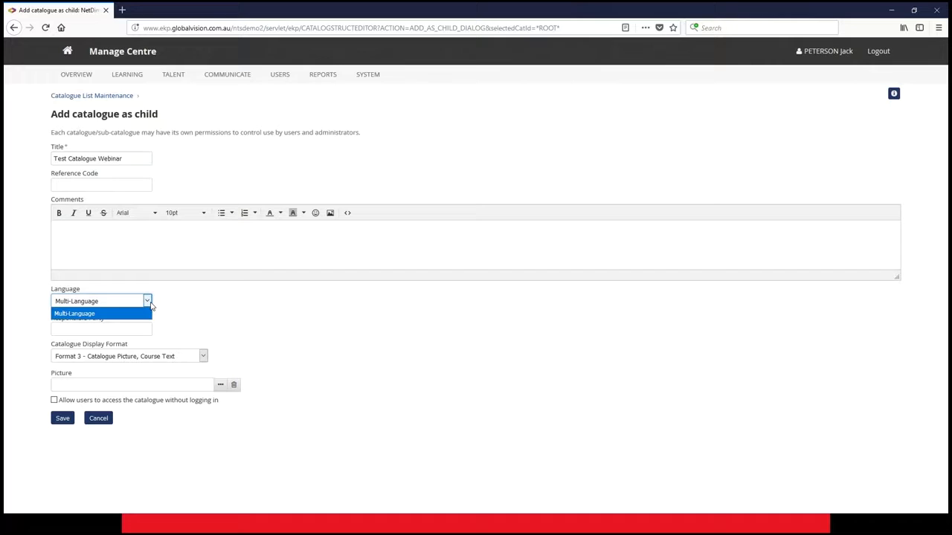
click(151, 305)
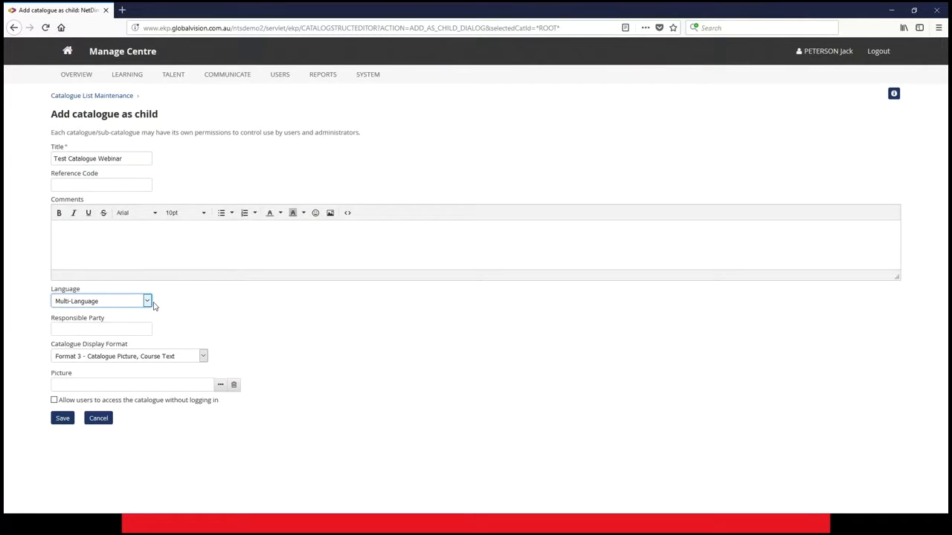
click(130, 332)
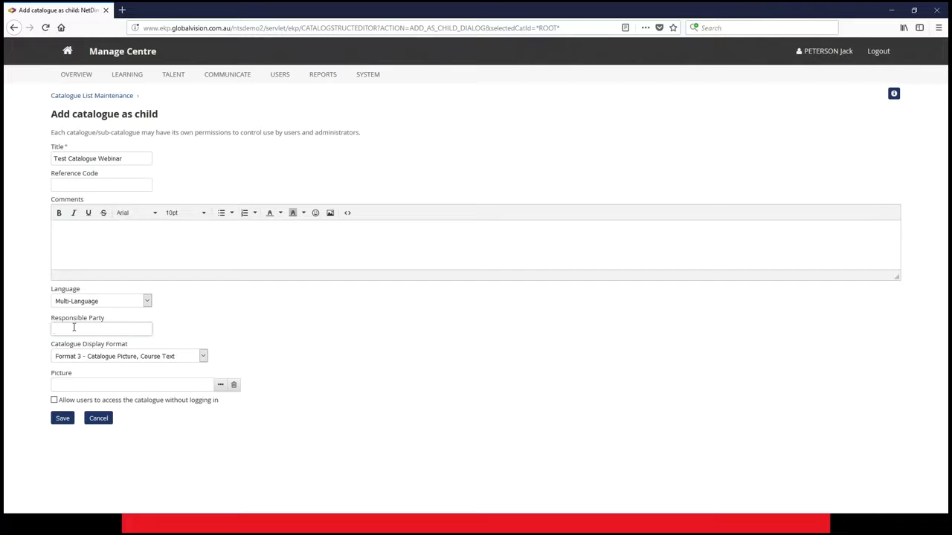
click(203, 356)
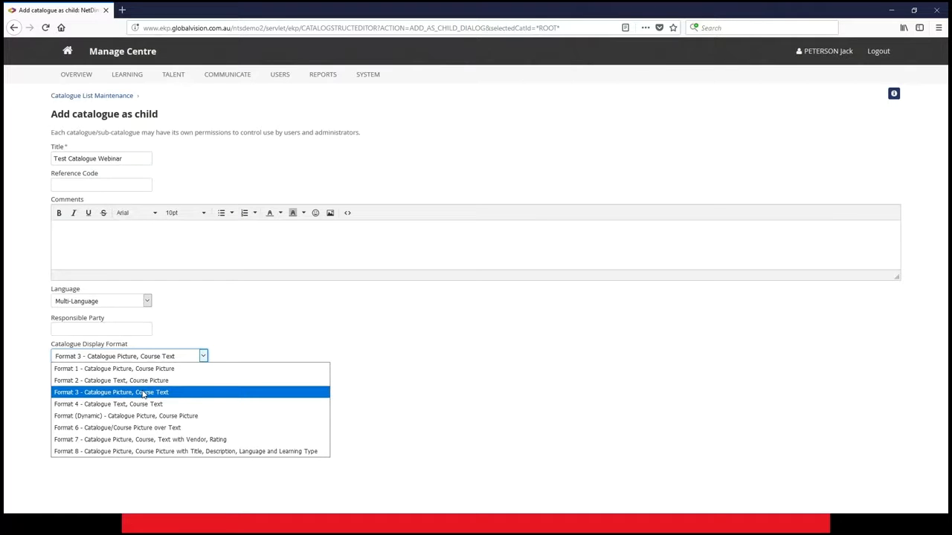
click(153, 391)
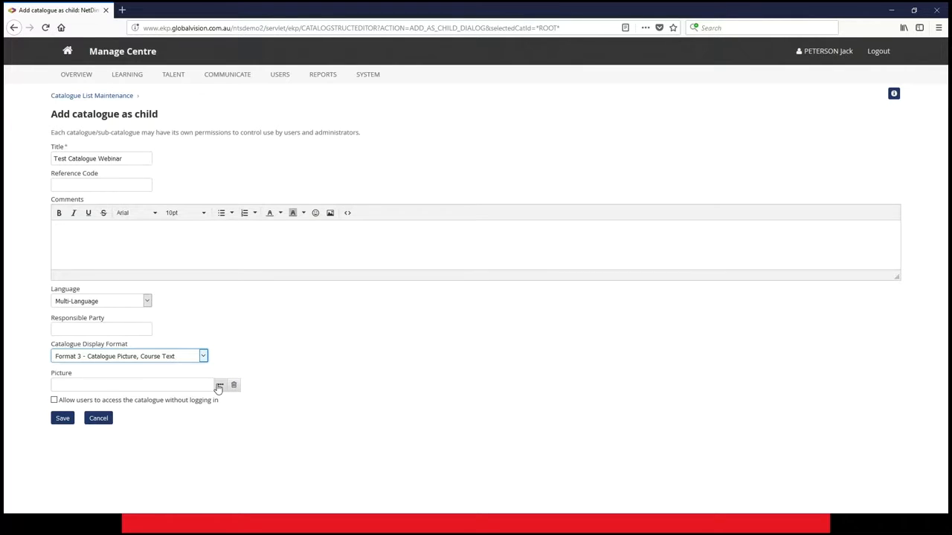
Select Canberra.png from the repository's NTS folder as the catalogue picture.
click(220, 386)
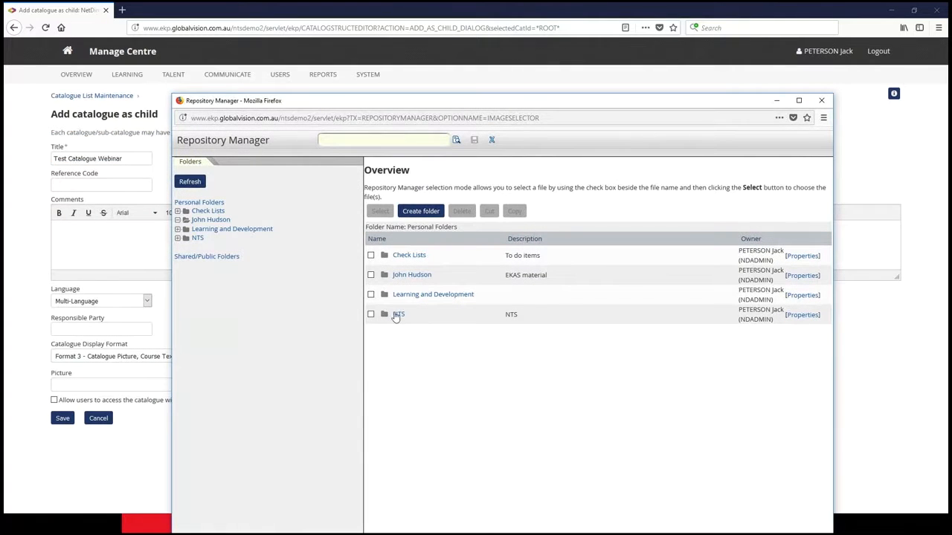
click(398, 315)
scroll(502, 360, down, 1)
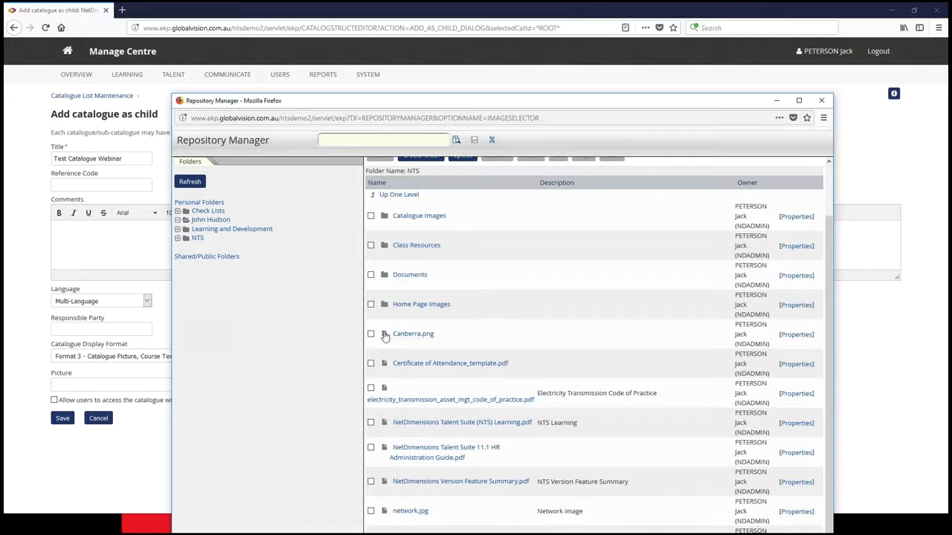
click(371, 335)
scroll(371, 173, up, 1)
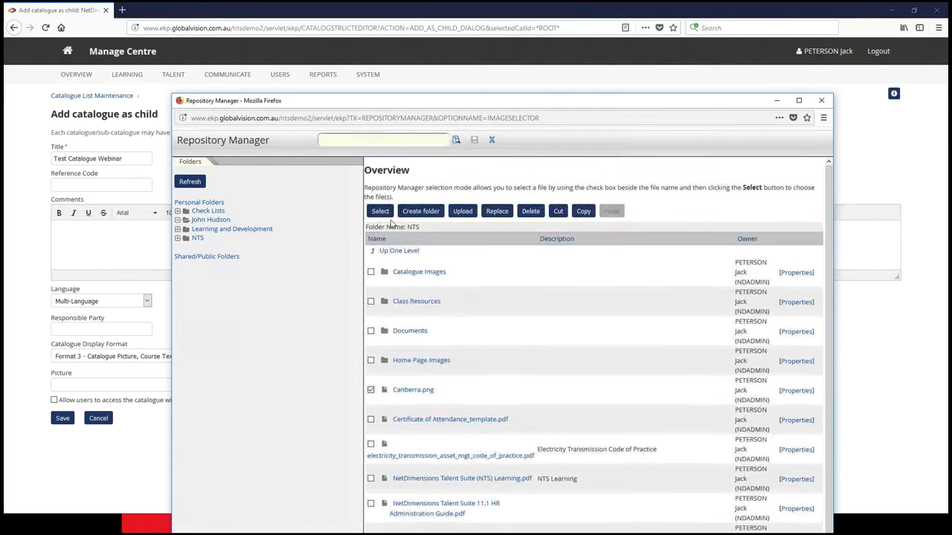
click(380, 211)
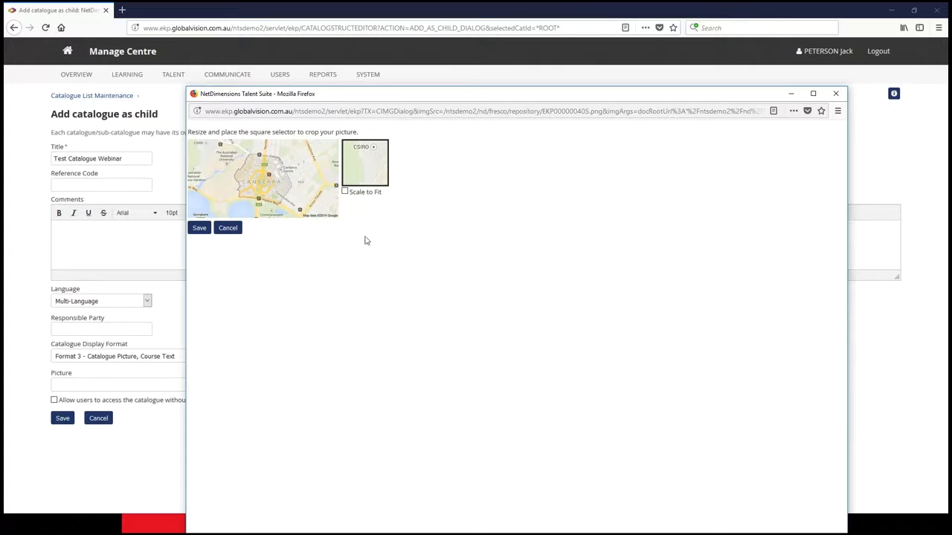
Scale the catalogue picture to fit, save the crop and save the new catalogue.
click(344, 192)
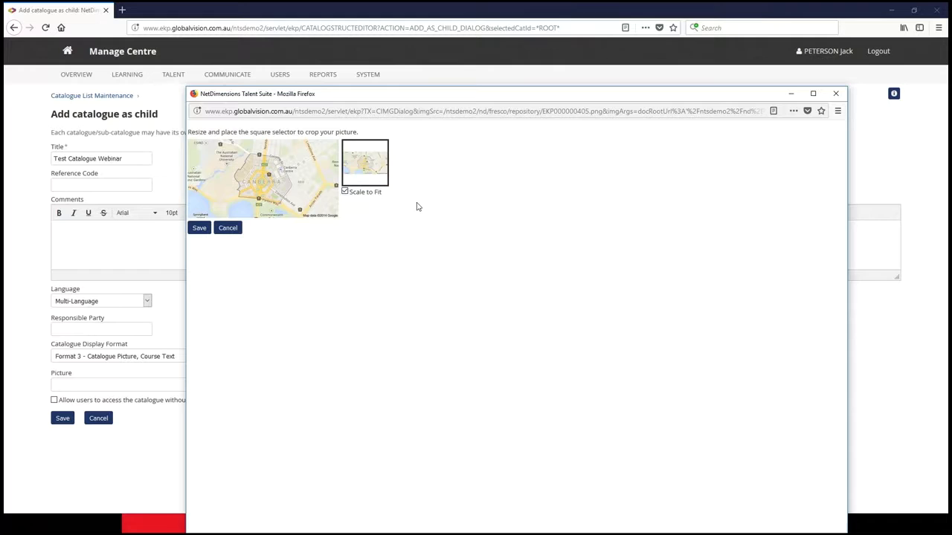
click(197, 231)
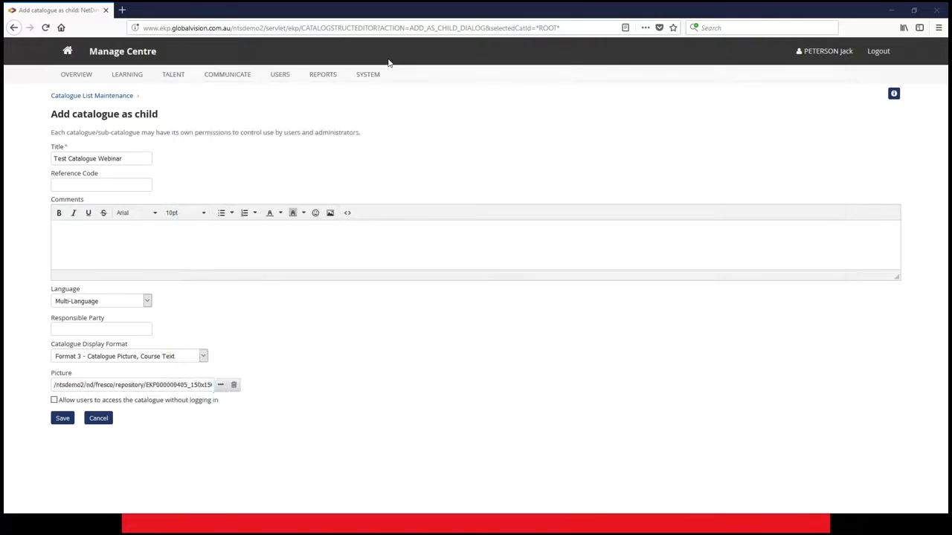
click(62, 420)
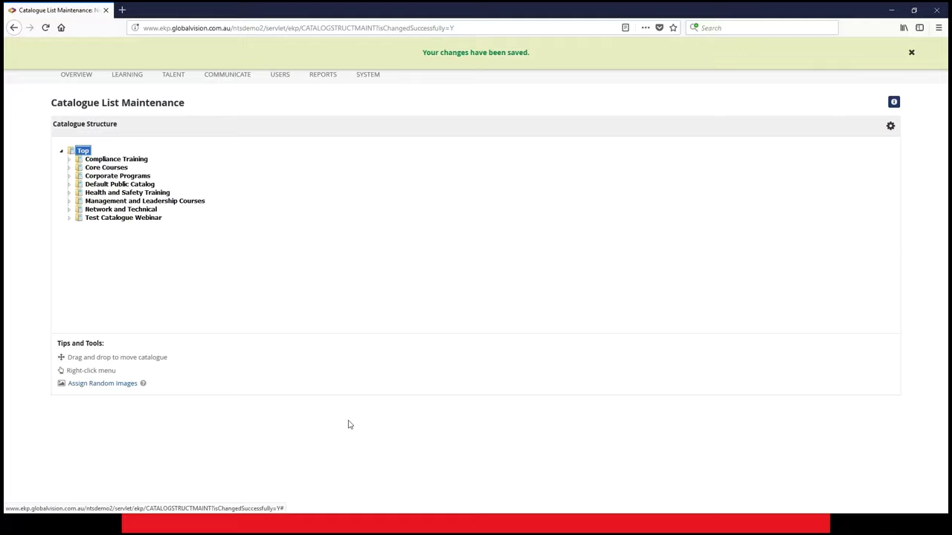
Browse the learner-side catalogue to check how Test Catalogue Webinar is displayed.
click(66, 50)
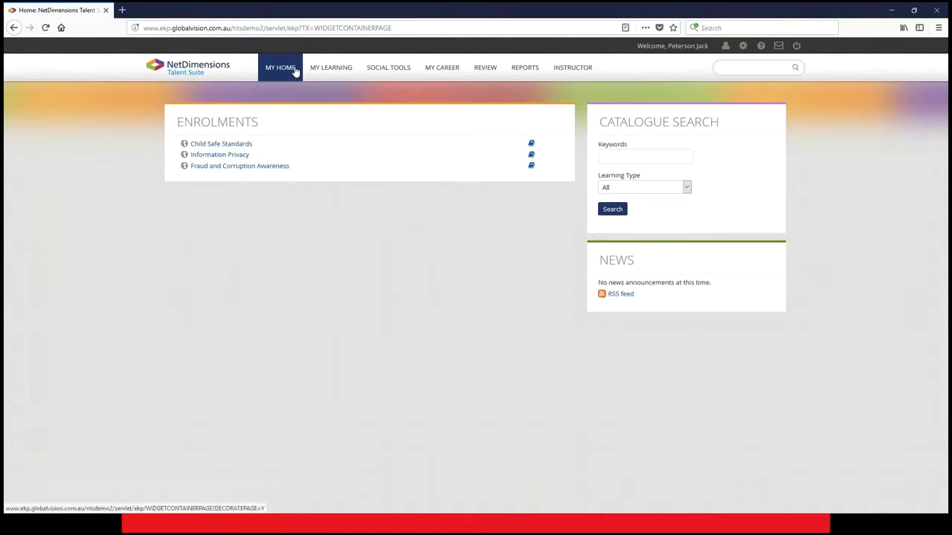
mouse_move(330, 68)
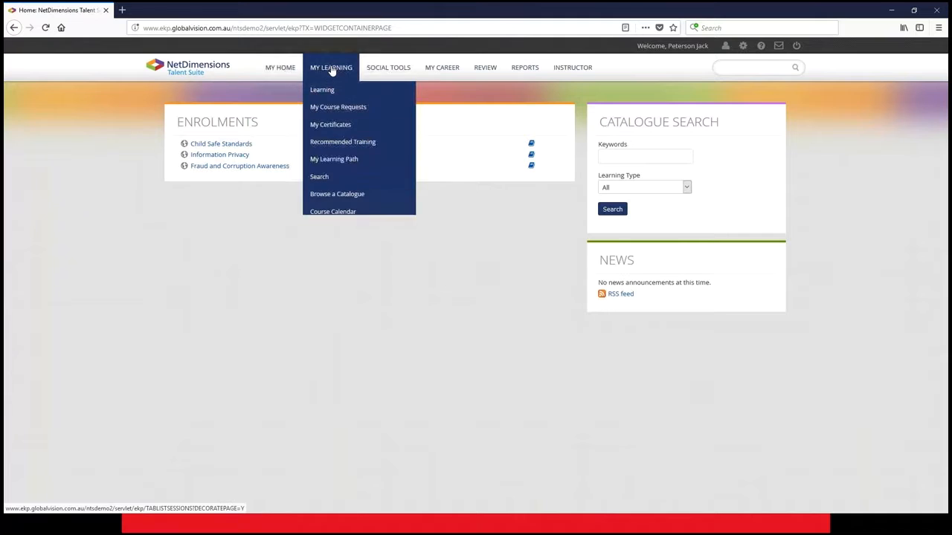
click(321, 199)
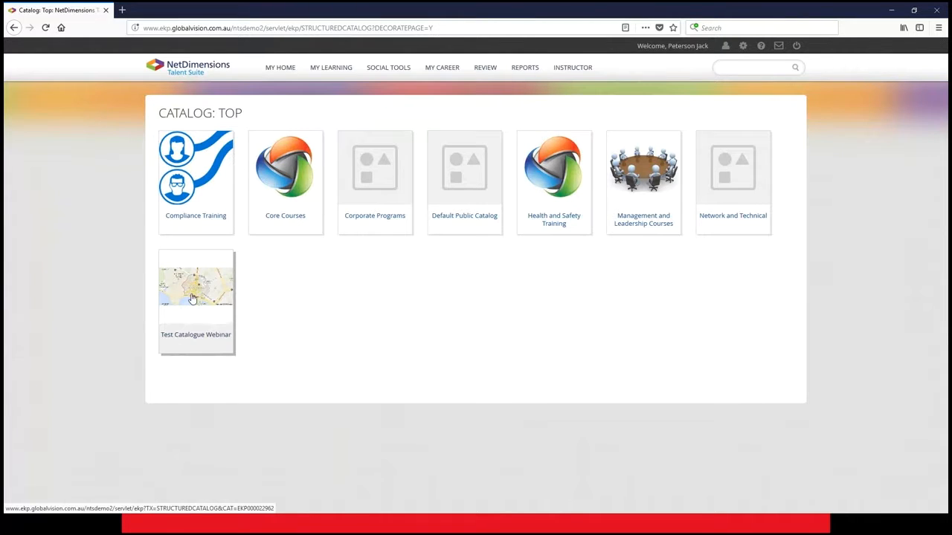
Return to Catalogue List Maintenance, edit the properties of Test Catalogue Webinar and open its permissions.
click(741, 47)
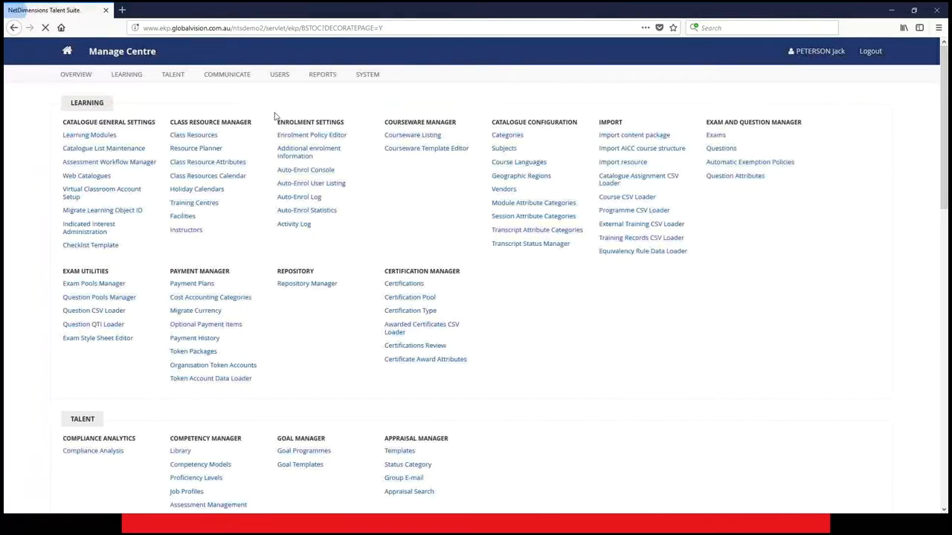
click(99, 152)
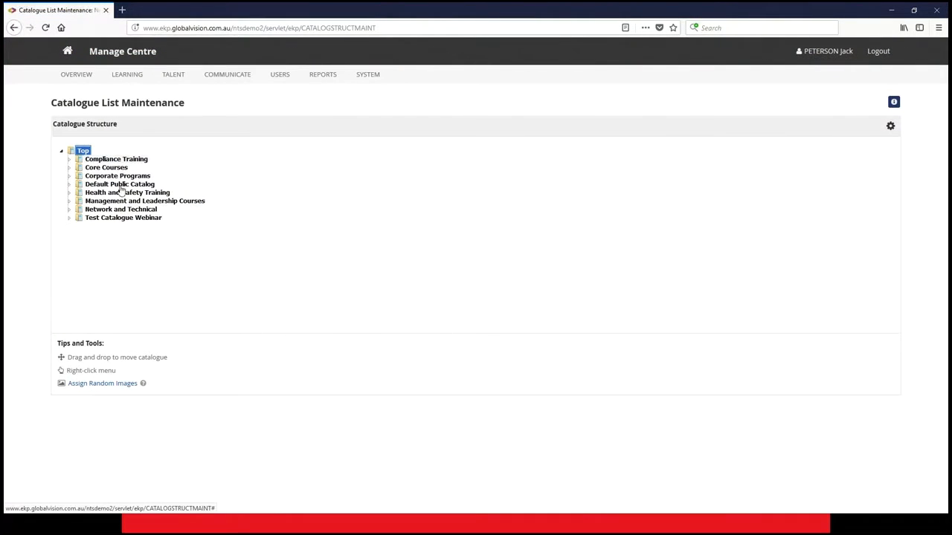
click(121, 222)
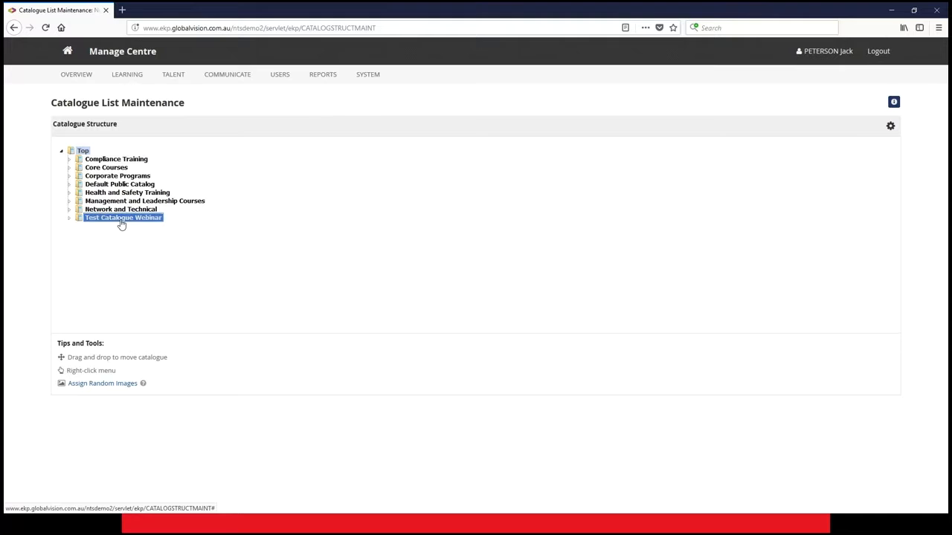
right_click(122, 222)
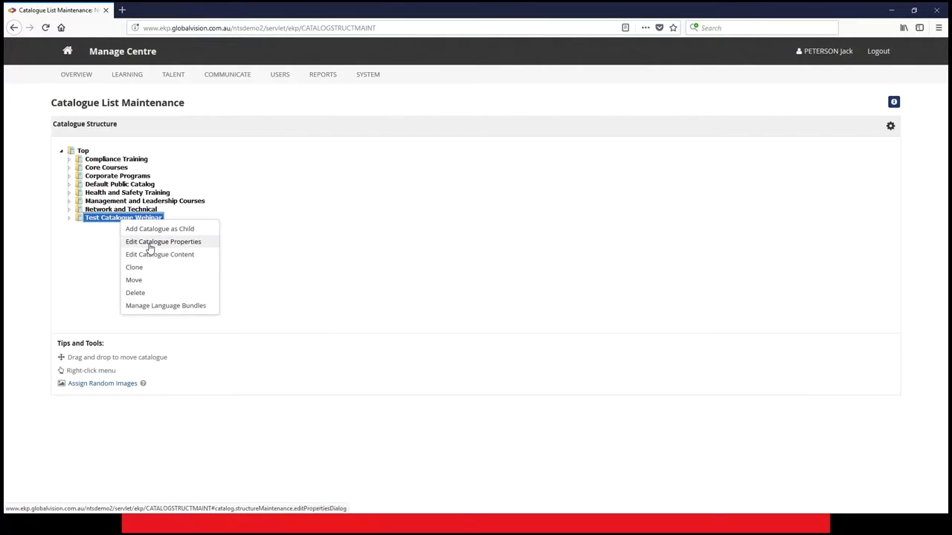
click(150, 245)
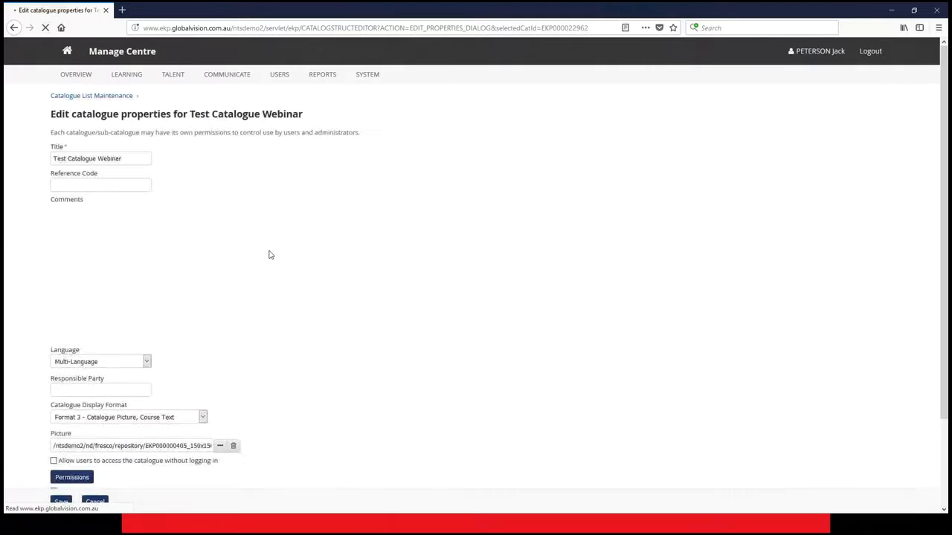
scroll(366, 296, down, 1)
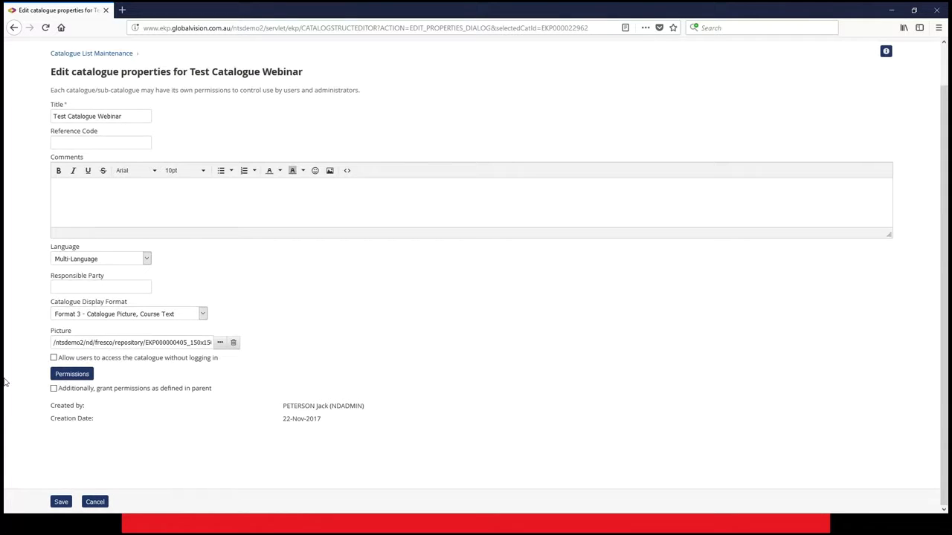
click(67, 375)
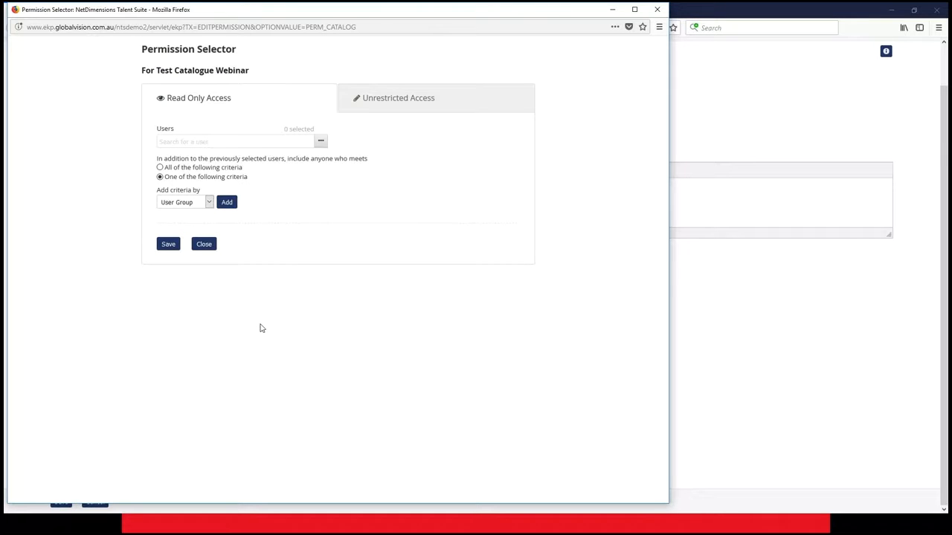
click(320, 143)
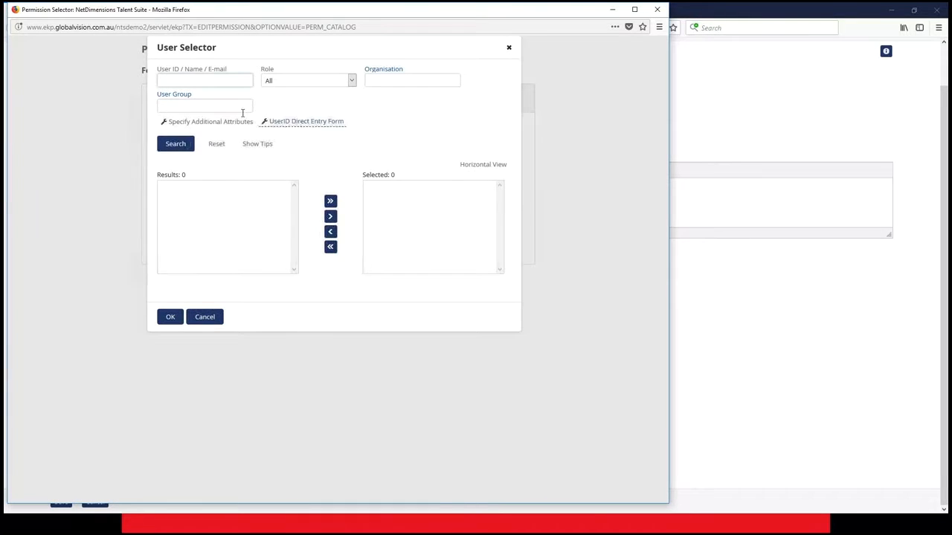
click(183, 145)
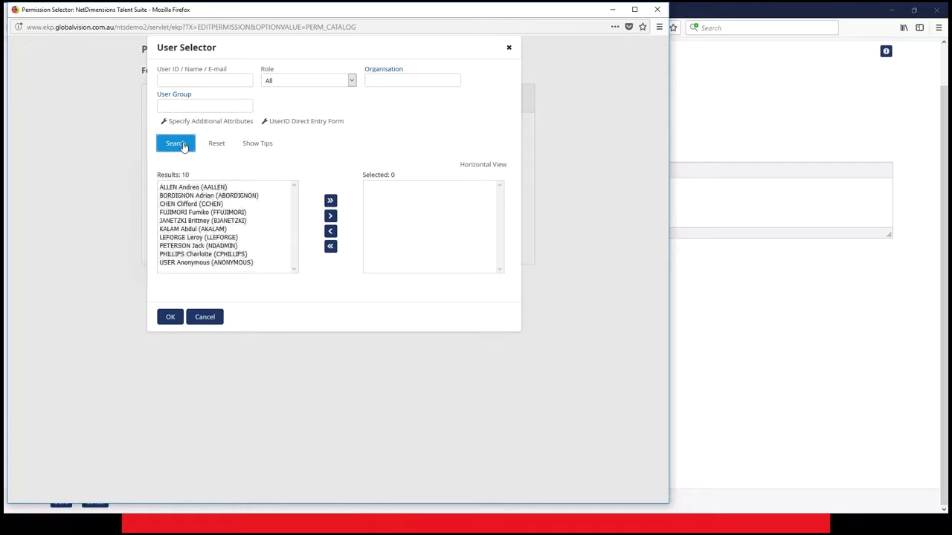
click(378, 69)
drag(5, 27, 421, 73)
click(186, 223)
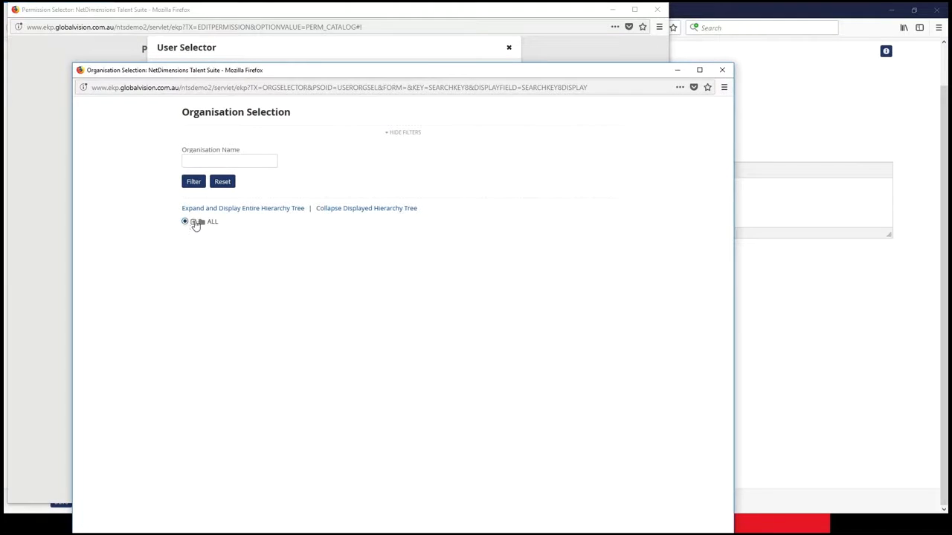
click(721, 70)
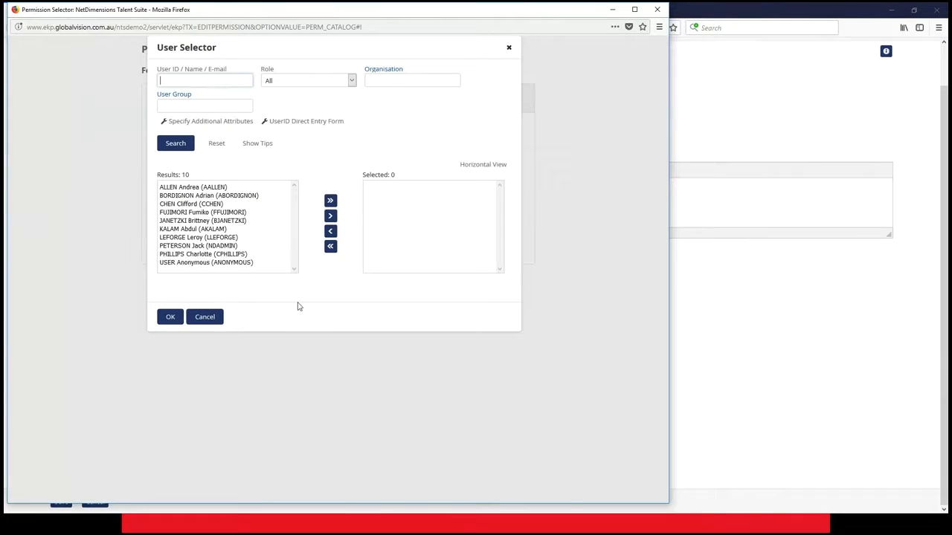
click(210, 319)
Add an Organisation criterion to the read-only access that includes the UNASSIGNED organisation, and save the permissions.
click(209, 204)
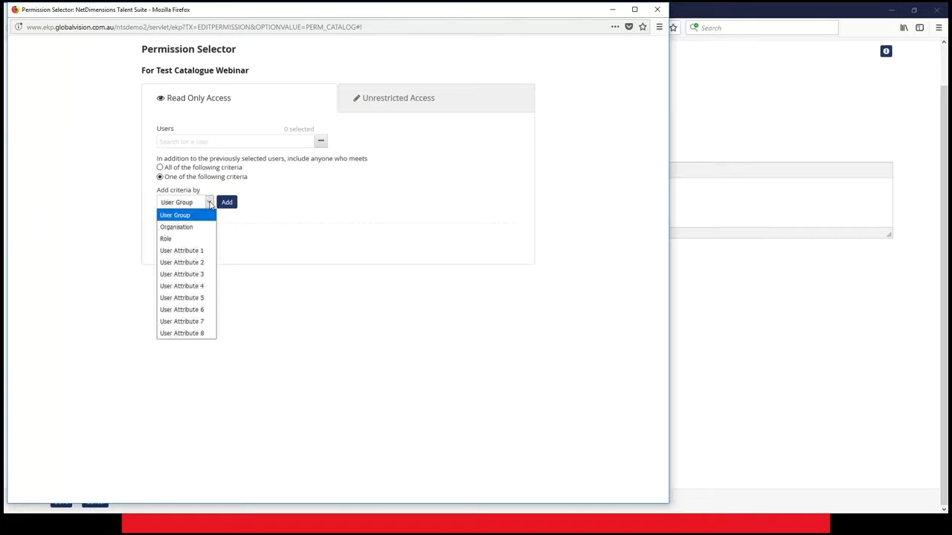
click(190, 227)
click(229, 203)
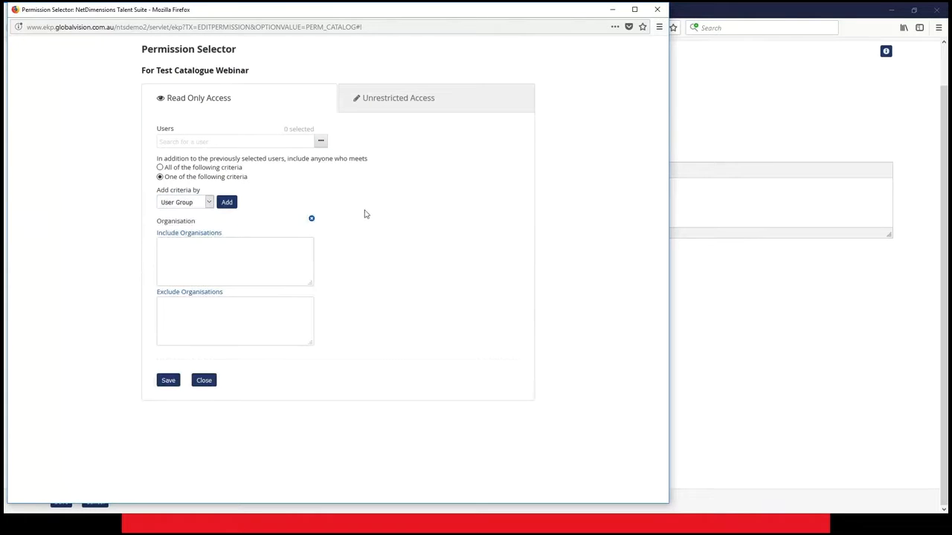
click(186, 234)
click(128, 161)
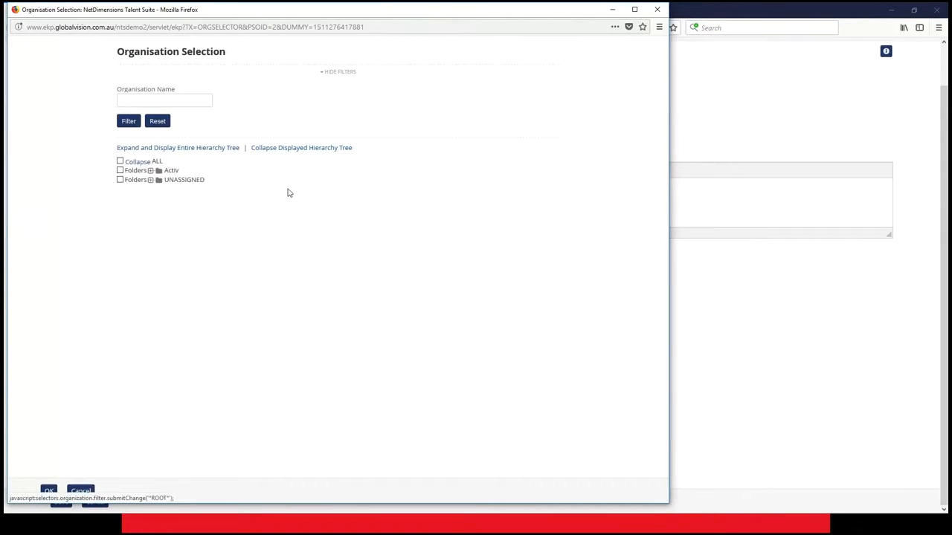
click(119, 180)
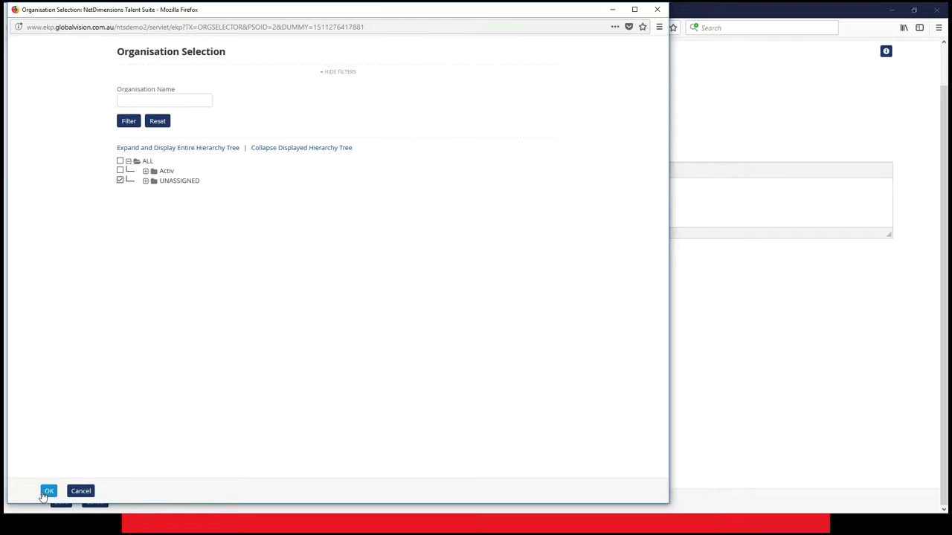
click(49, 491)
click(167, 381)
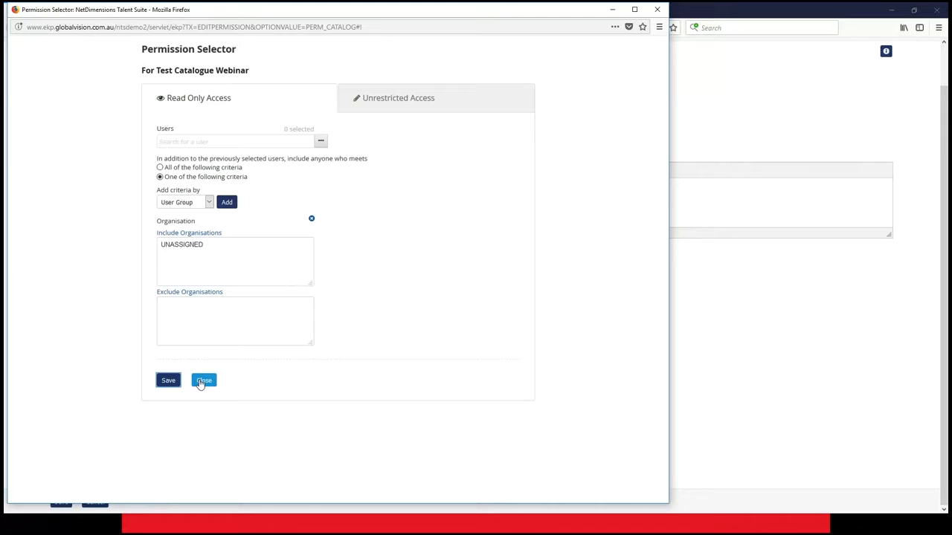
Review the unrestricted access users and available criteria types for Test Catalogue Webinar, and close the Permission Selector.
click(436, 100)
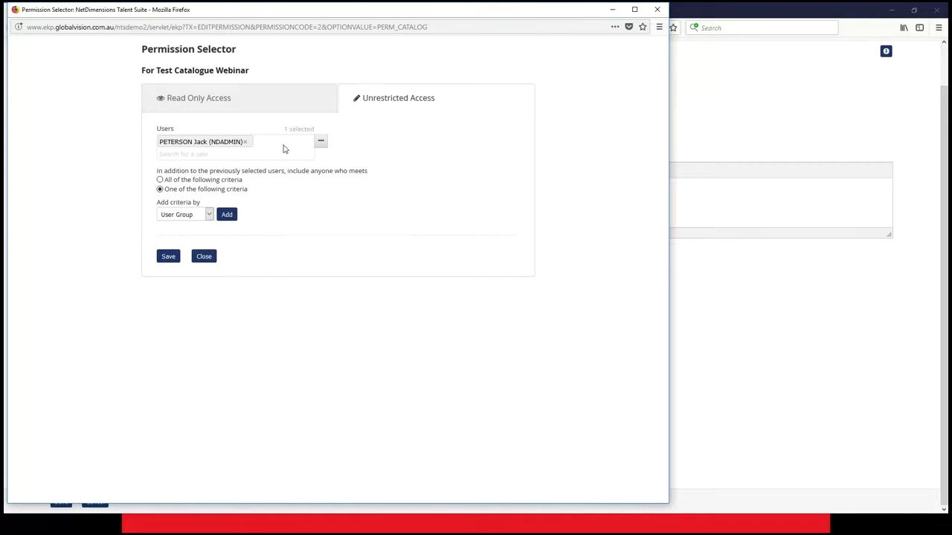
click(209, 216)
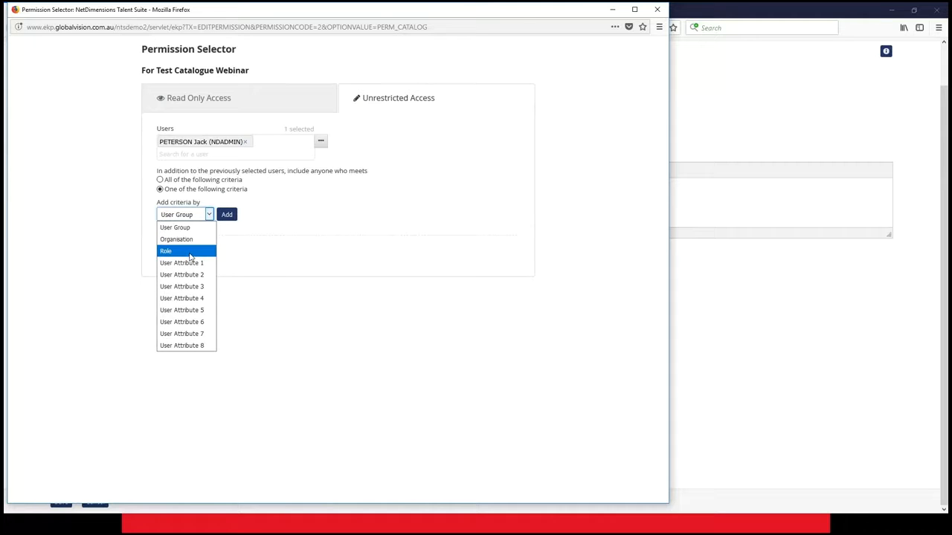
click(329, 257)
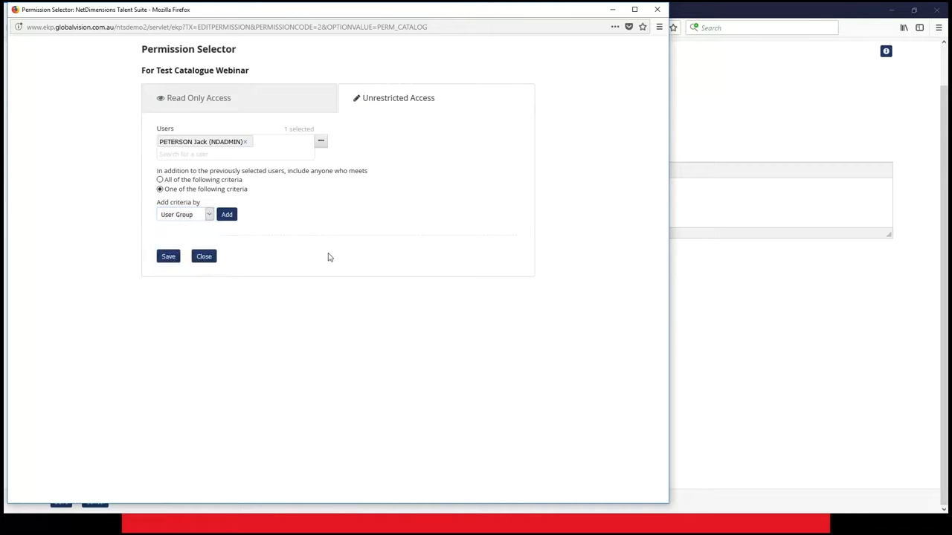
click(208, 258)
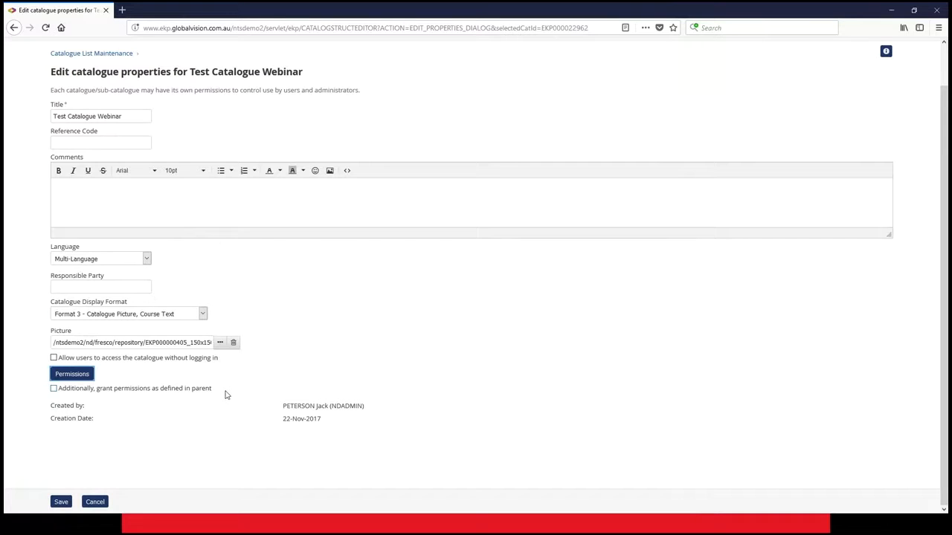
Try the options for granting parent permissions and allowing catalogue access without logging in, and save the catalogue properties.
click(55, 390)
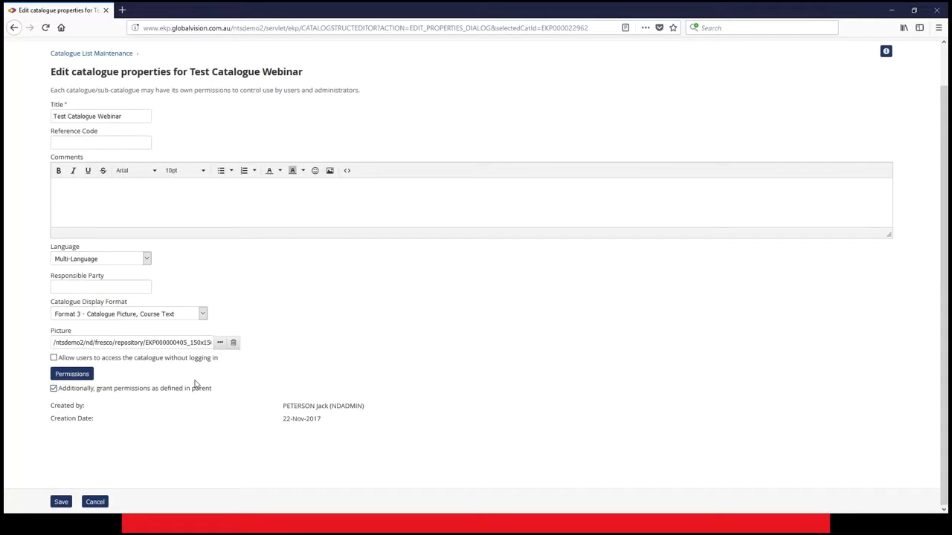
click(52, 389)
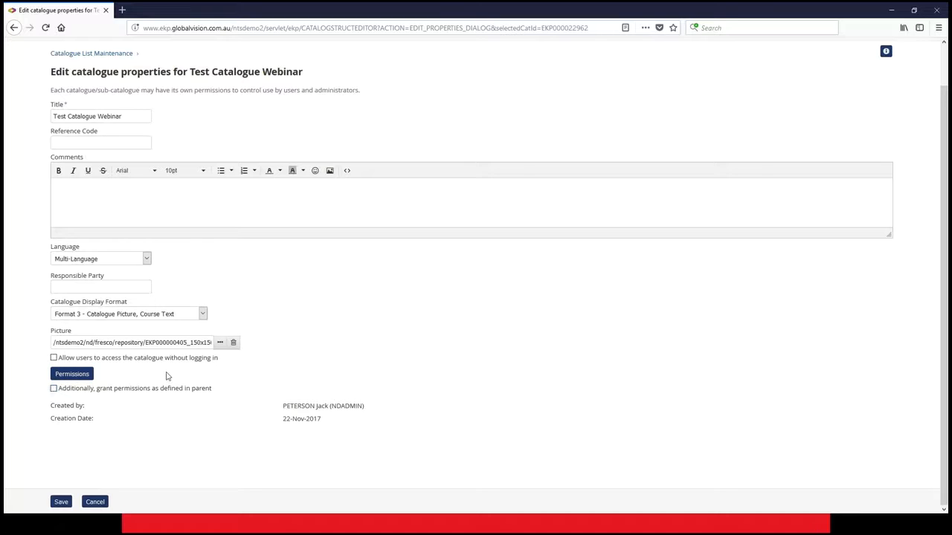
drag(234, 361, 48, 367)
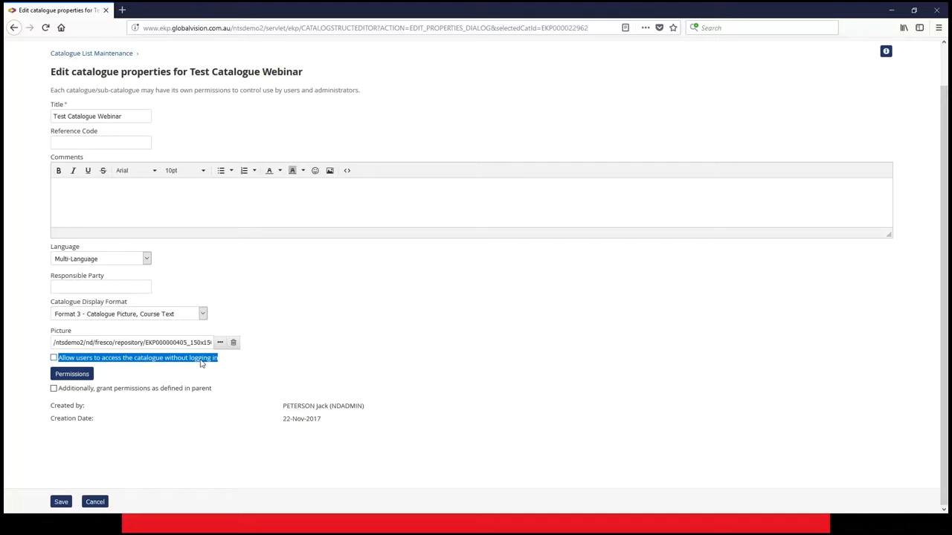
click(225, 360)
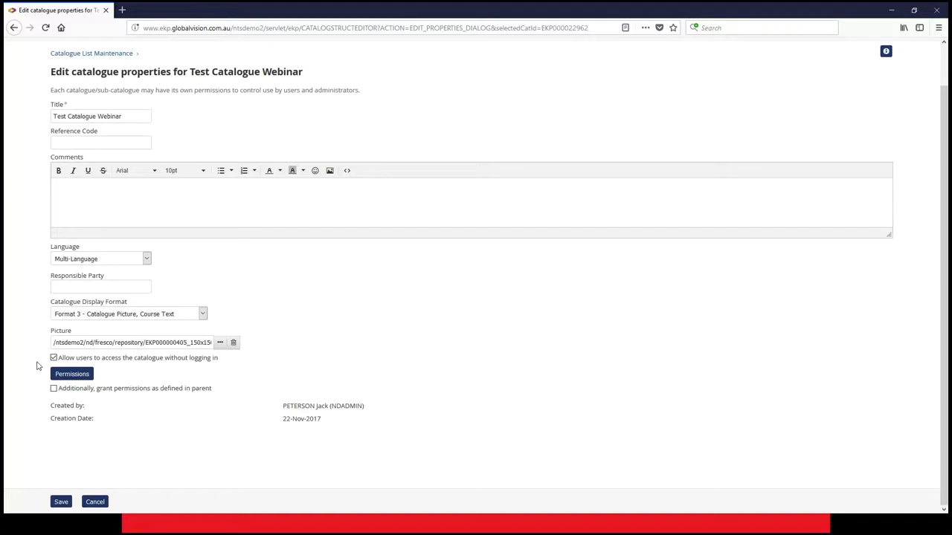
click(54, 357)
click(60, 503)
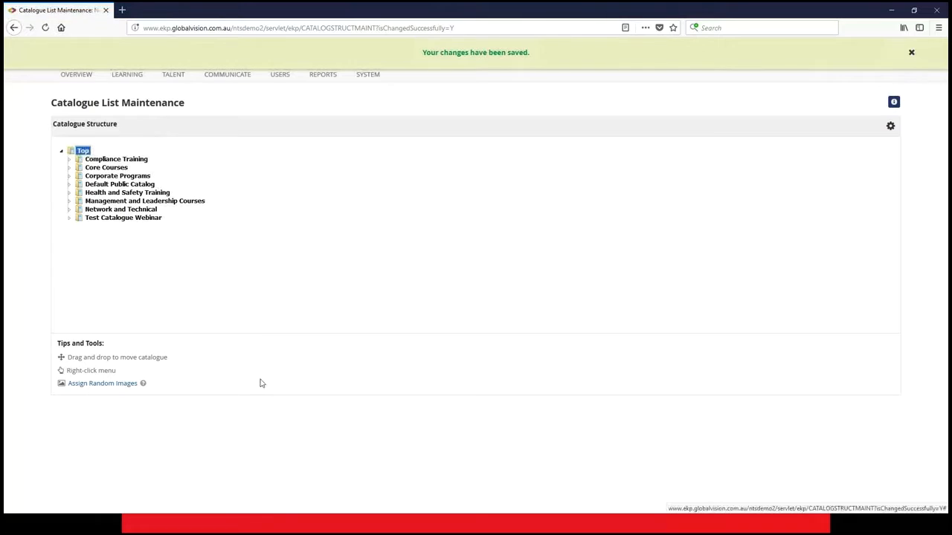
Go to the Learning Modules list and open the Capstone module in the Catalogue Editor.
click(107, 219)
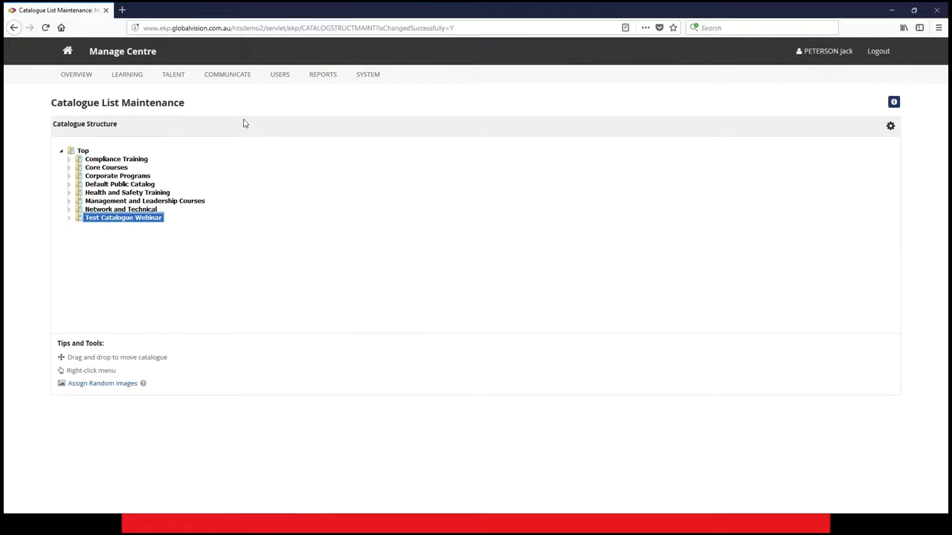
click(129, 84)
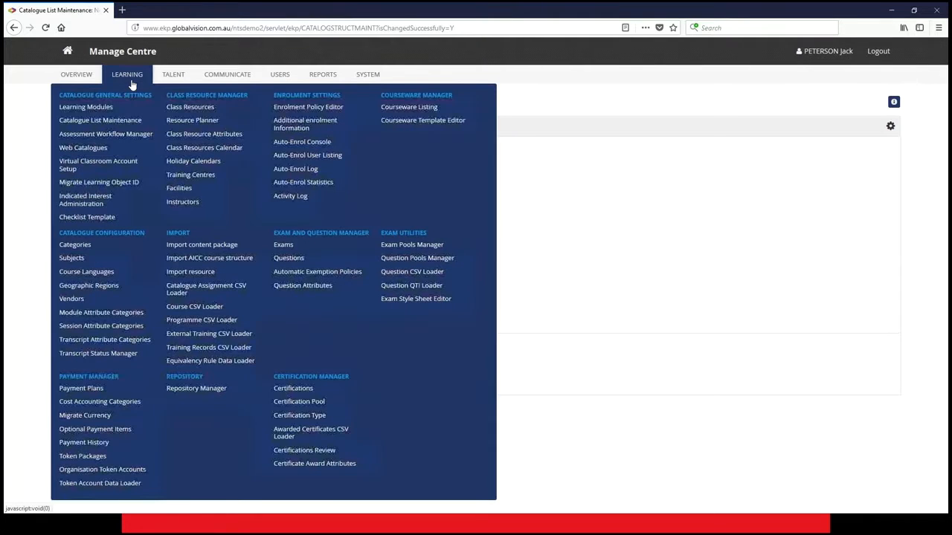
click(91, 109)
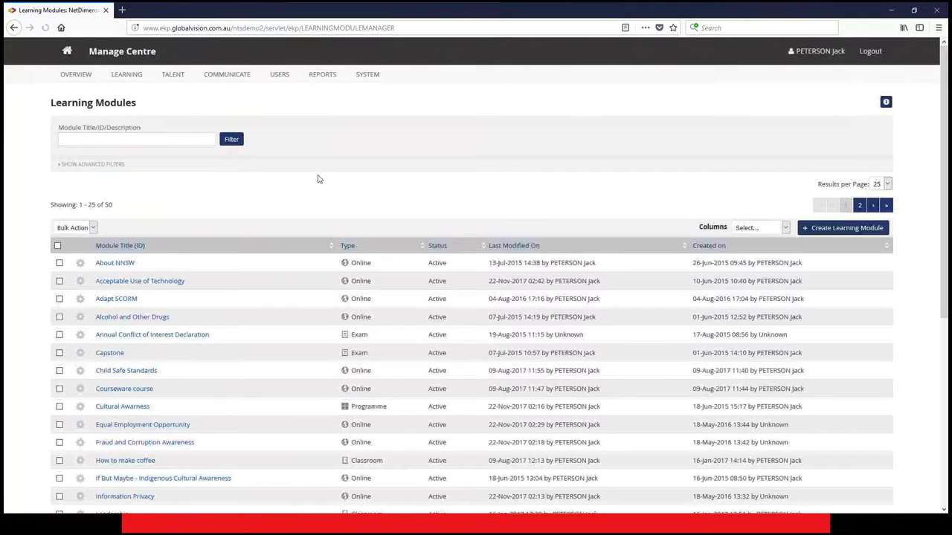
scroll(145, 244, down, 2)
scroll(145, 244, down, 1)
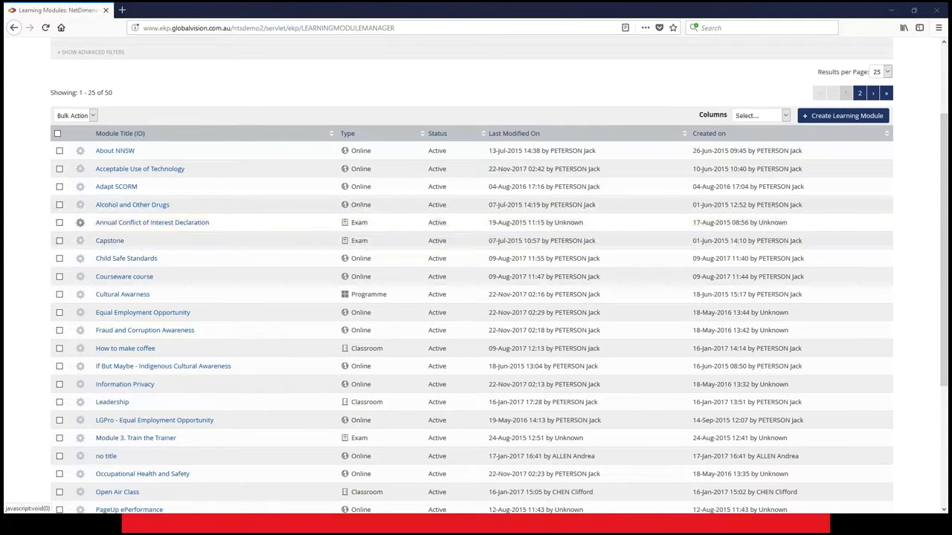
click(109, 240)
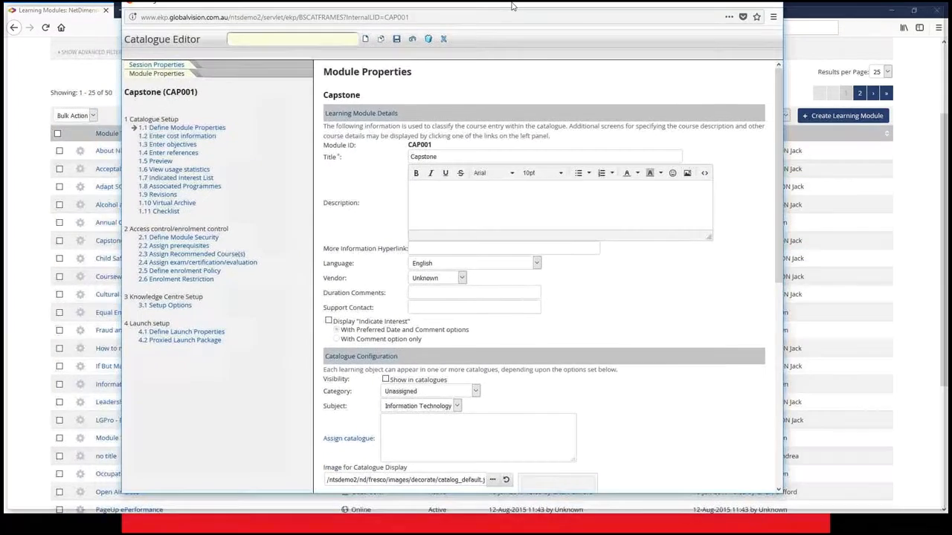
Assign the Capstone module to Test Catalogue Webinar and save the module.
scroll(603, 207, down, 3)
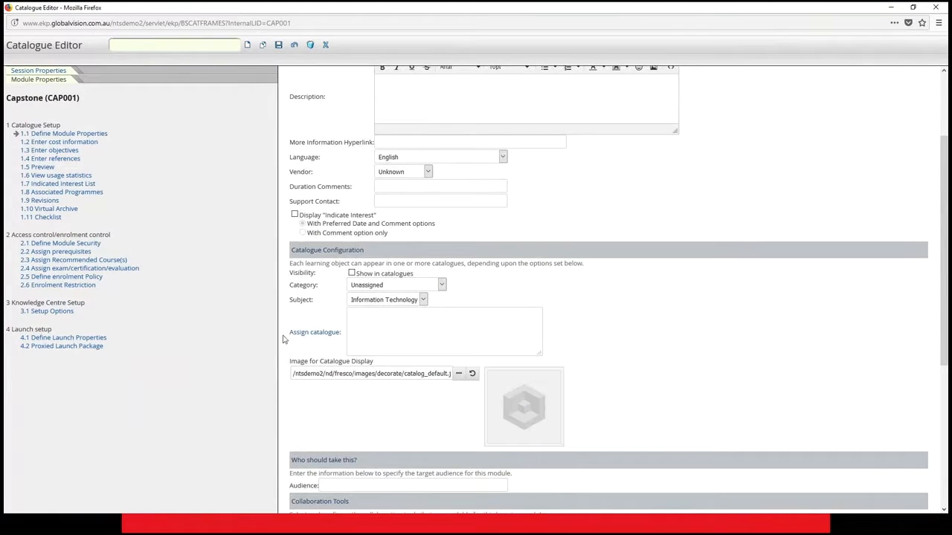
click(311, 335)
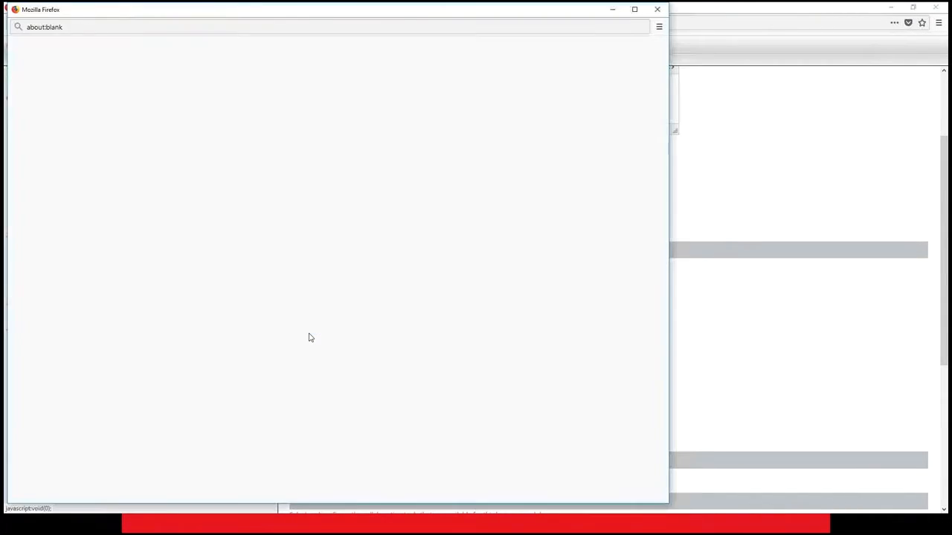
click(120, 189)
click(130, 221)
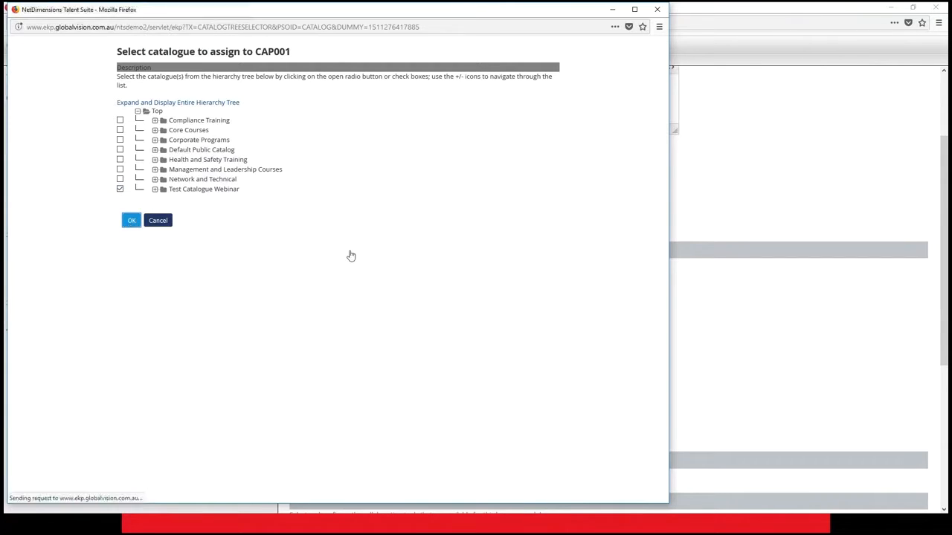
scroll(286, 88, down, 2)
click(278, 45)
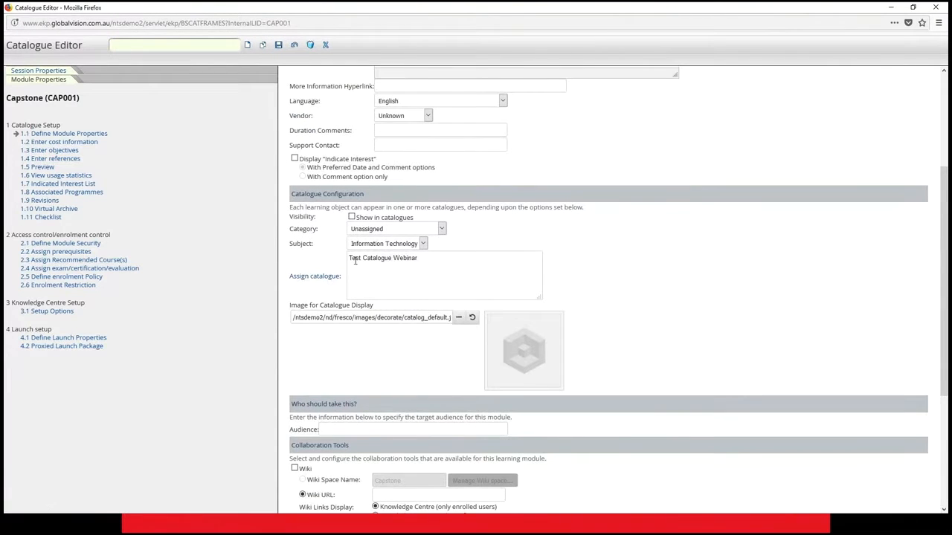
Add Health and Safety Training as a second catalogue assigned to the Capstone module.
click(306, 277)
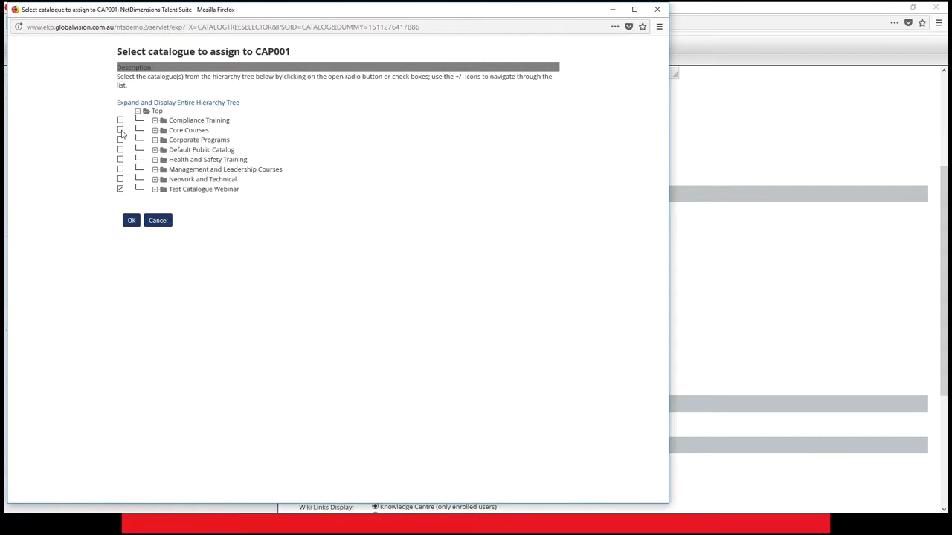
click(120, 160)
click(131, 221)
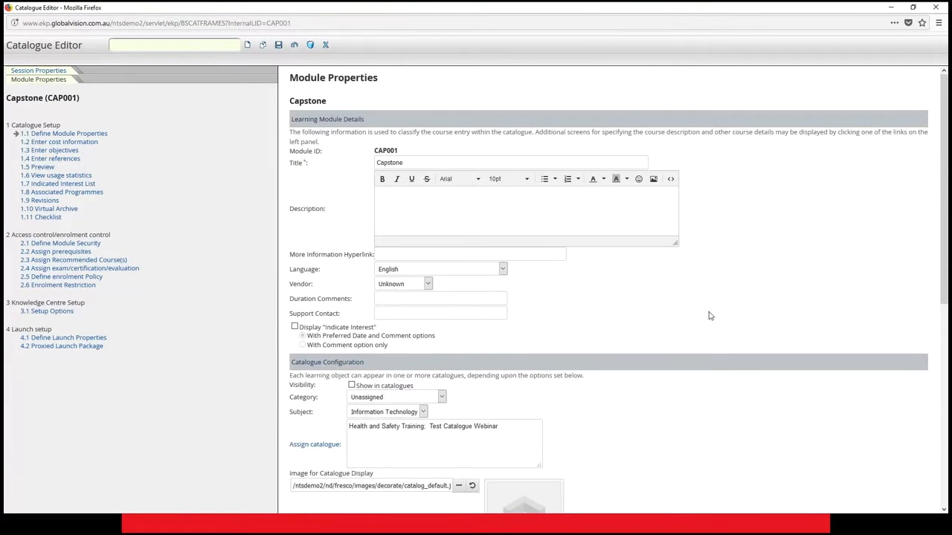
Examine the assigned catalogues and the visibility option in Capstone's catalogue configuration.
scroll(703, 319, down, 4)
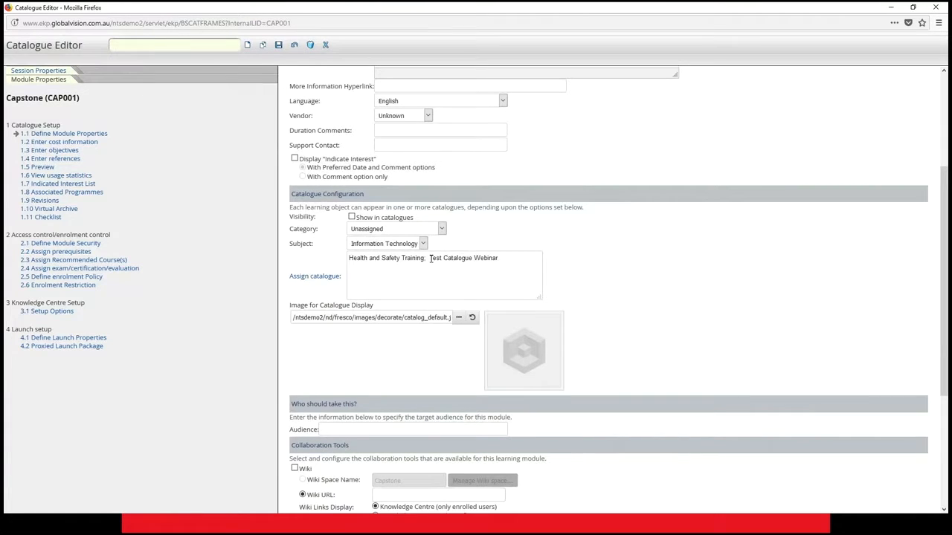
drag(430, 259, 500, 259)
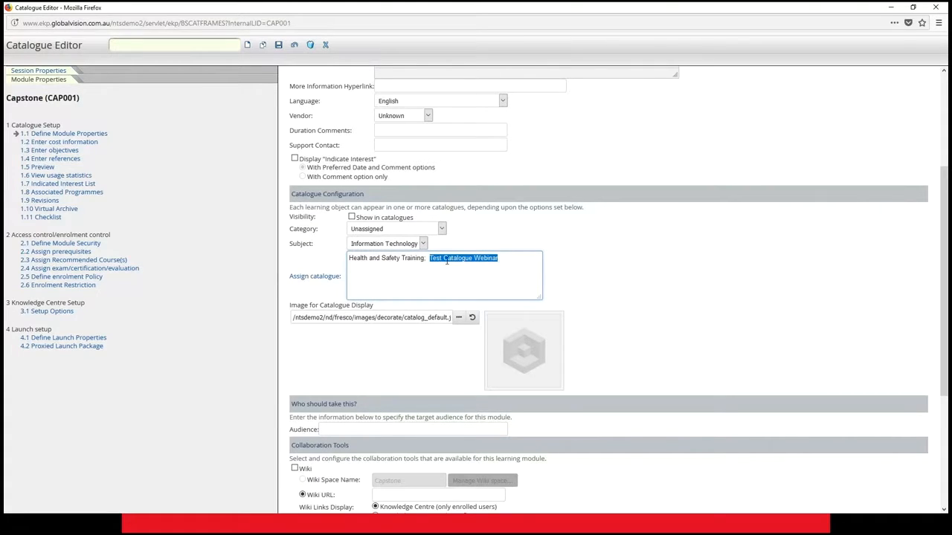
drag(427, 258, 344, 258)
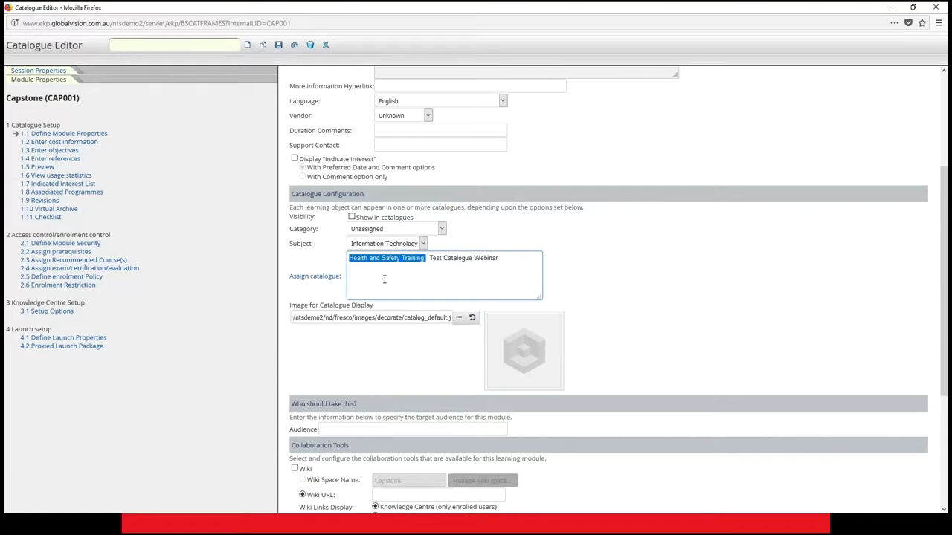
scroll(654, 308, up, 3)
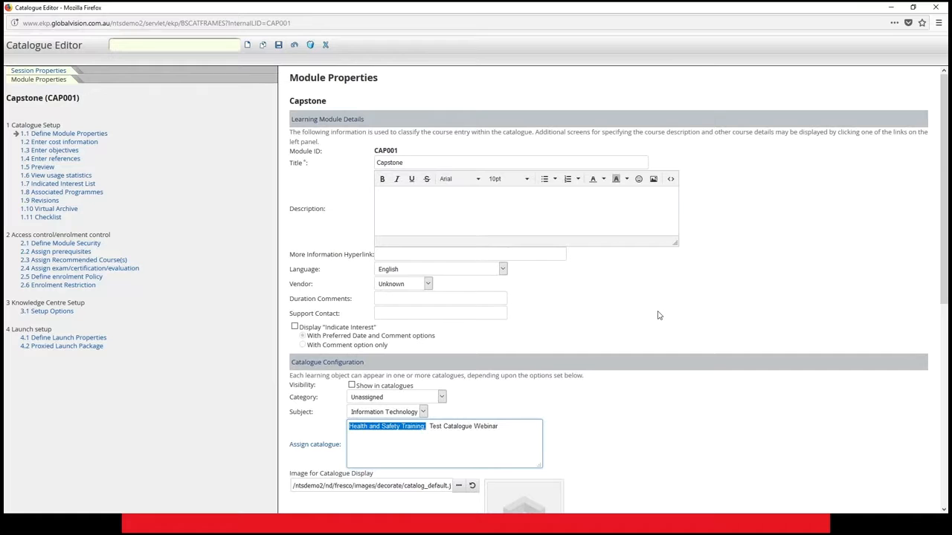
scroll(657, 315, down, 2)
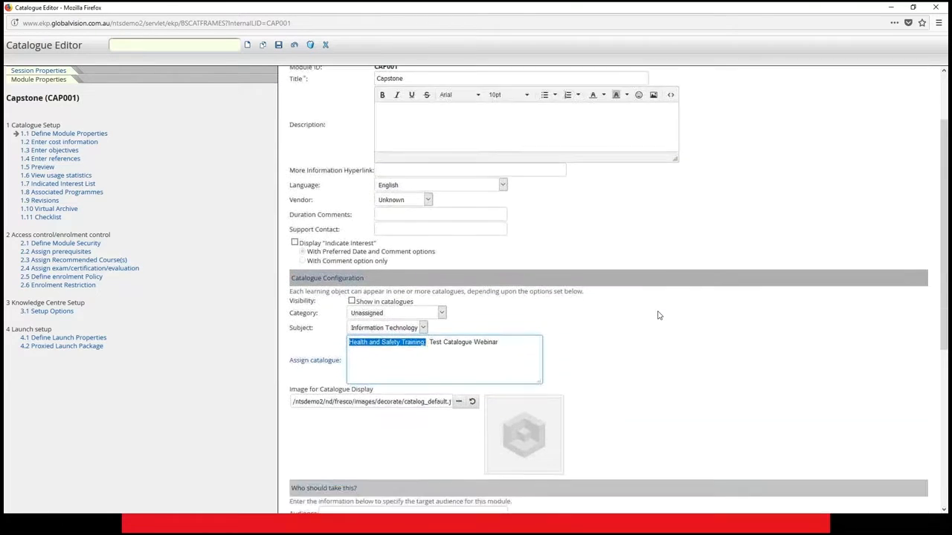
click(431, 322)
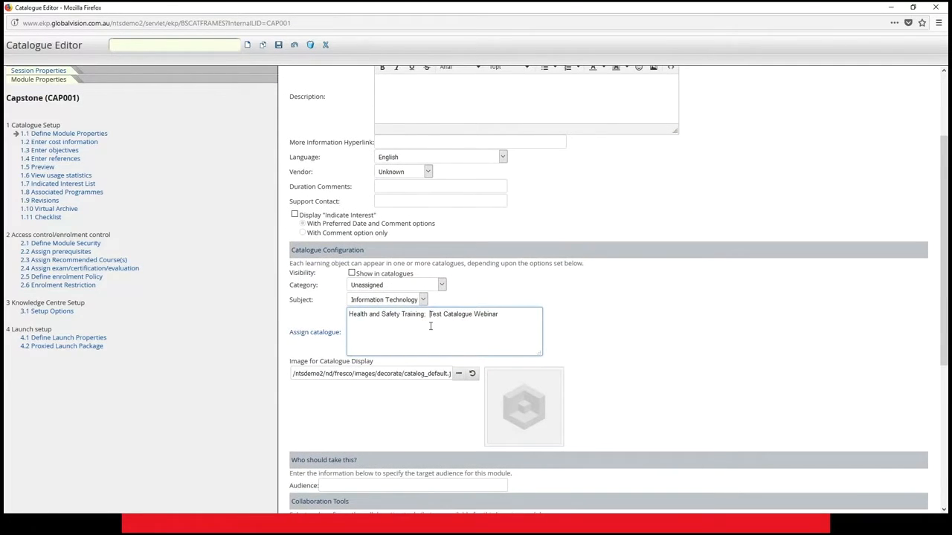
scroll(312, 294, up, 1)
scroll(446, 297, up, 2)
scroll(635, 308, down, 4)
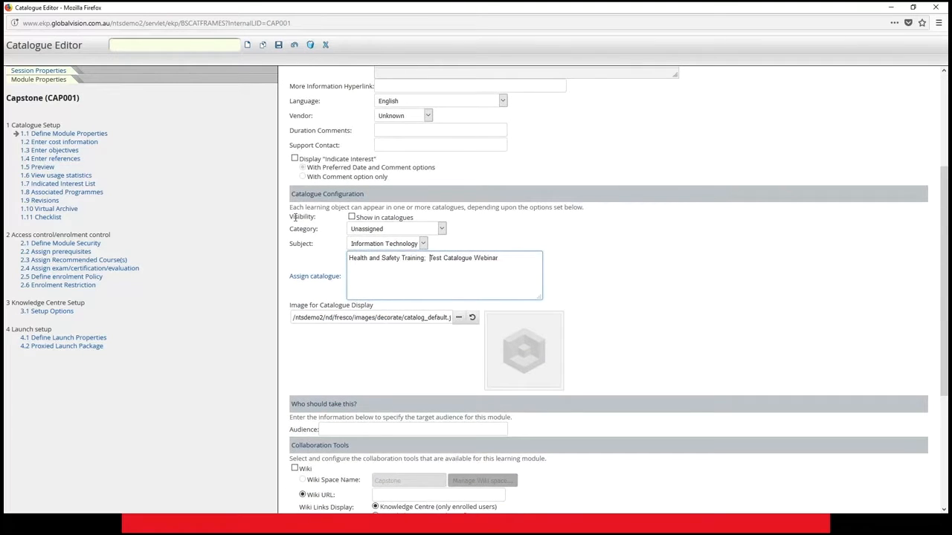
drag(289, 219, 504, 225)
click(503, 225)
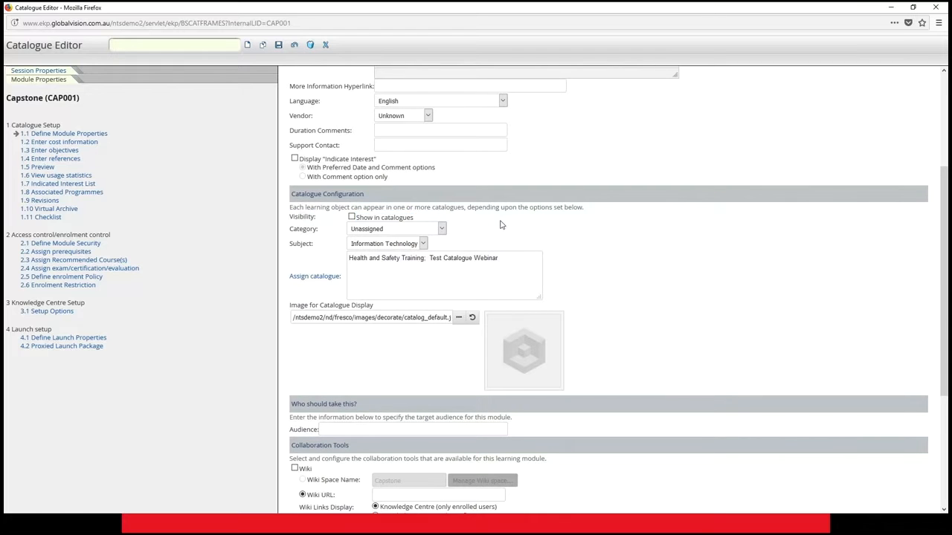
click(352, 217)
click(352, 217)
drag(509, 261, 351, 261)
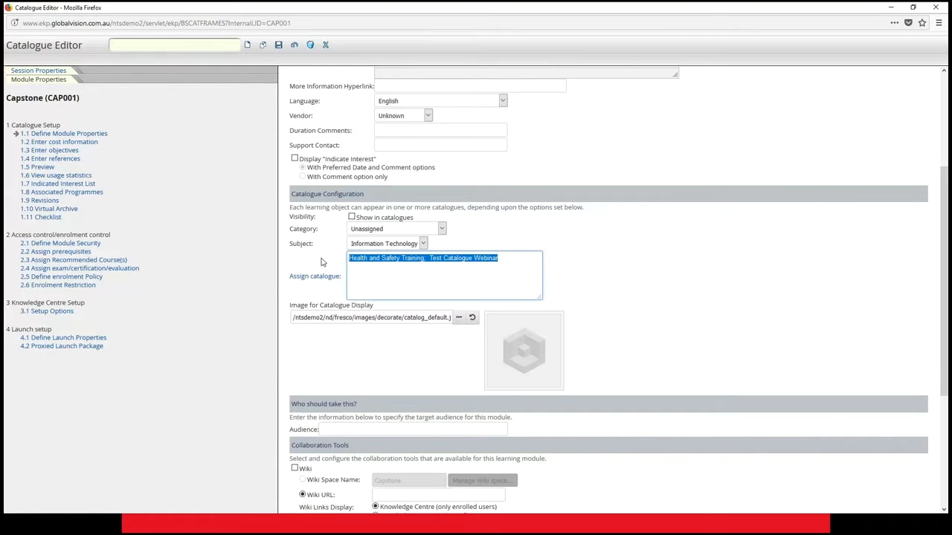
click(323, 261)
Enable Show in catalogues for the Capstone module, save it and close the Catalogue Editor.
click(279, 45)
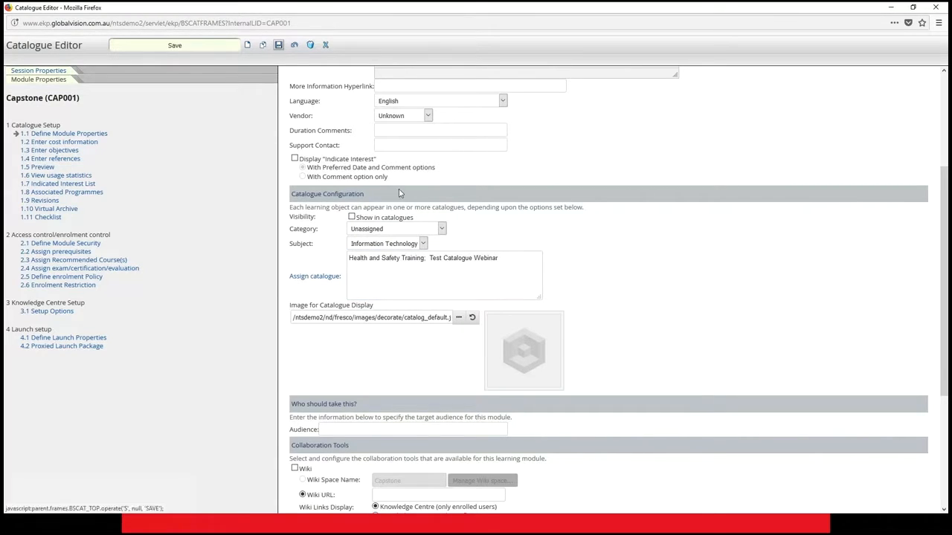
click(352, 217)
click(278, 45)
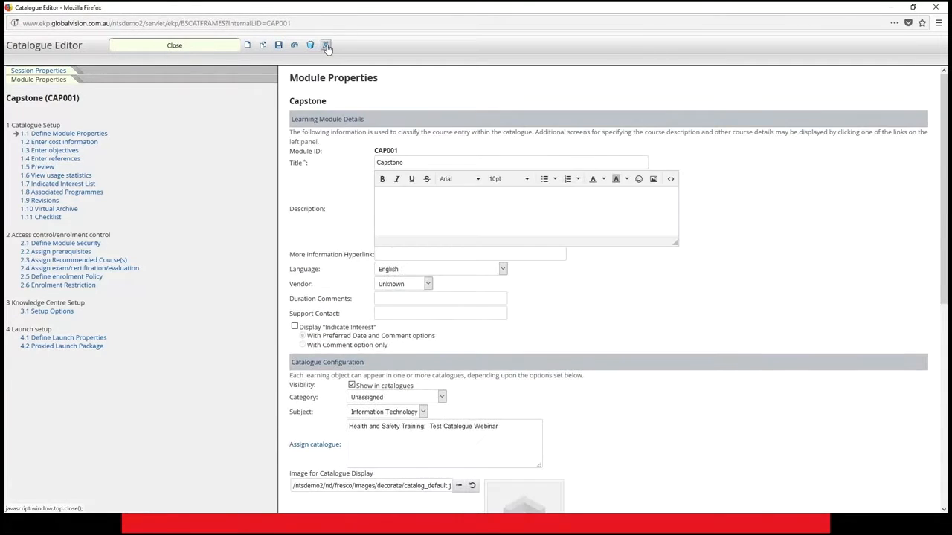
click(325, 45)
Browse the learner-side catalogue and open Test Catalogue Webinar to check its content.
click(74, 43)
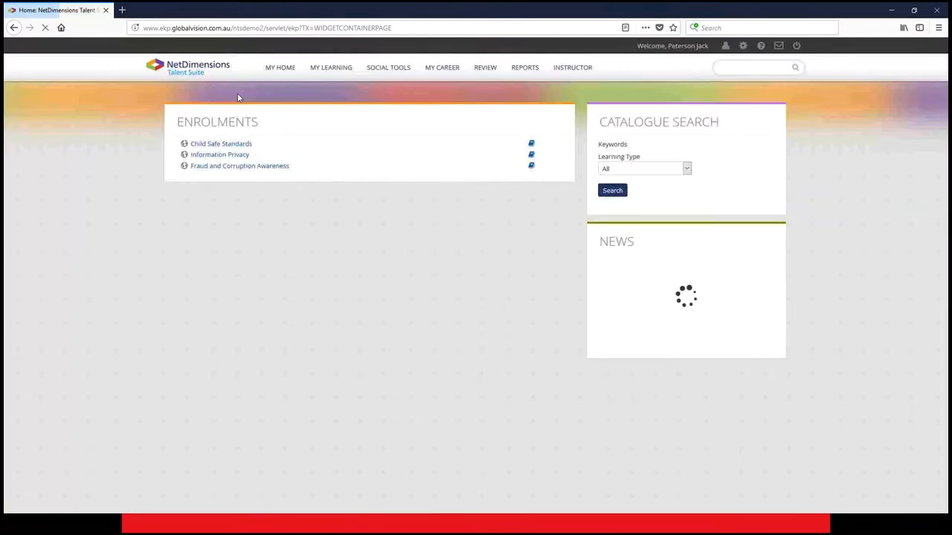
mouse_move(340, 70)
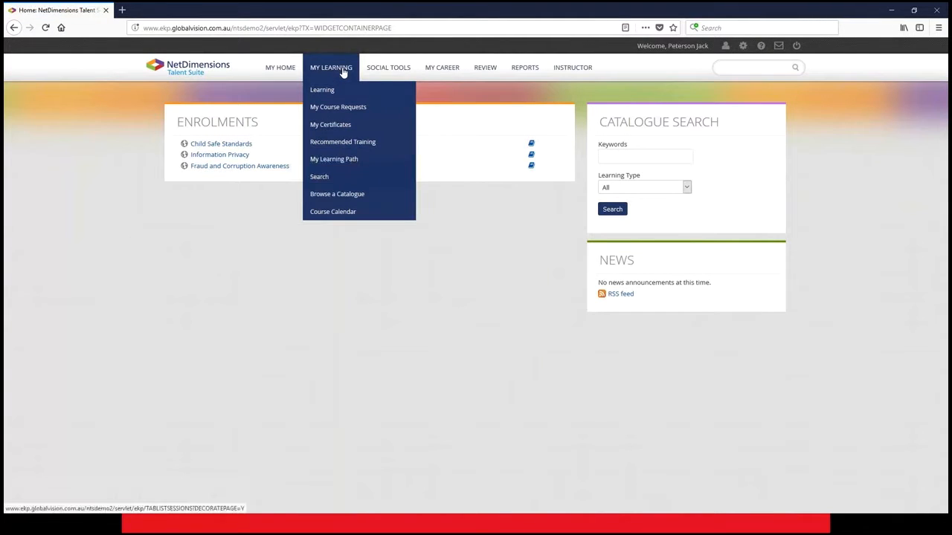
click(352, 194)
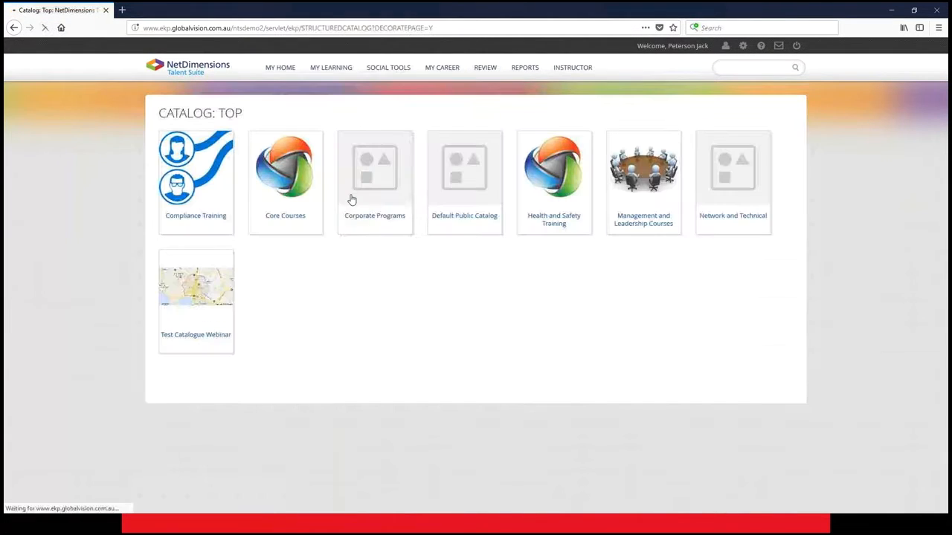
click(199, 335)
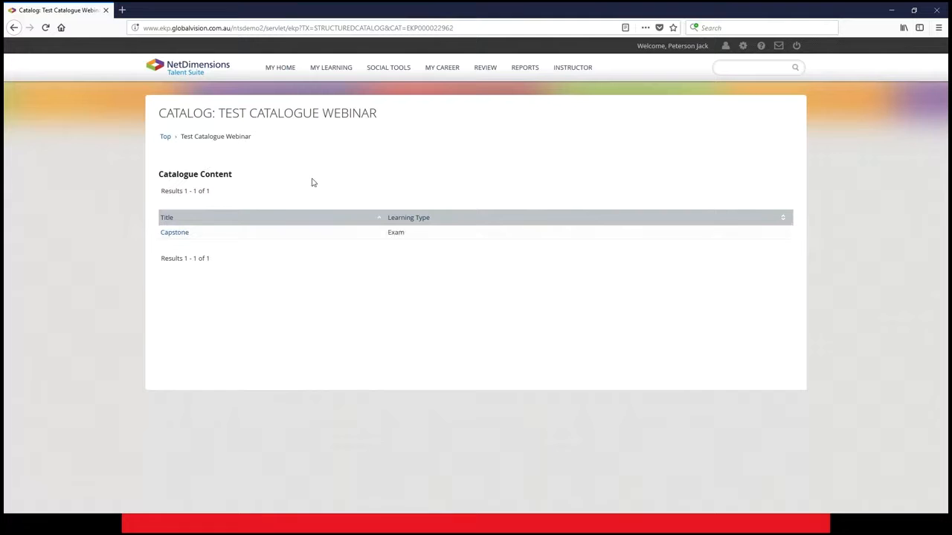
Return to the top-level catalogues and reopen Test Catalogue Webinar to review its learner-side content.
click(166, 137)
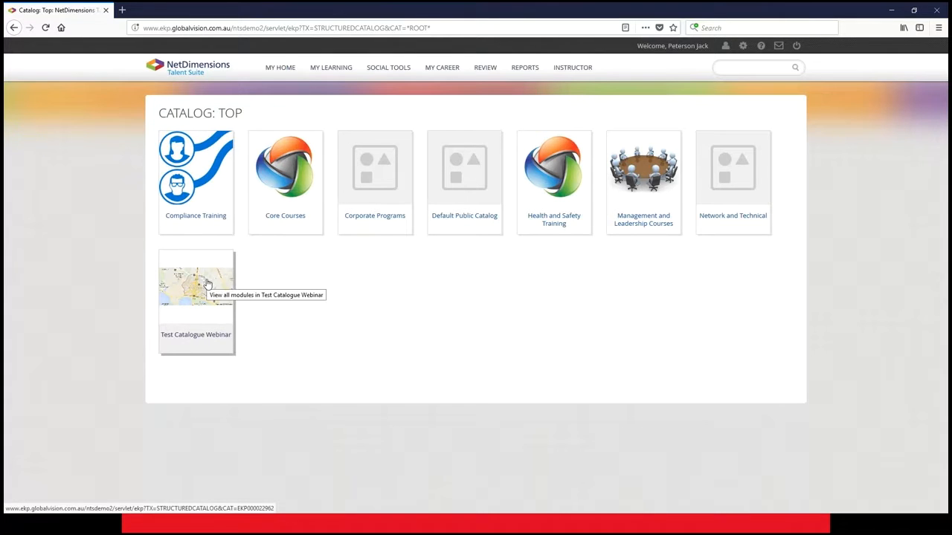
click(190, 336)
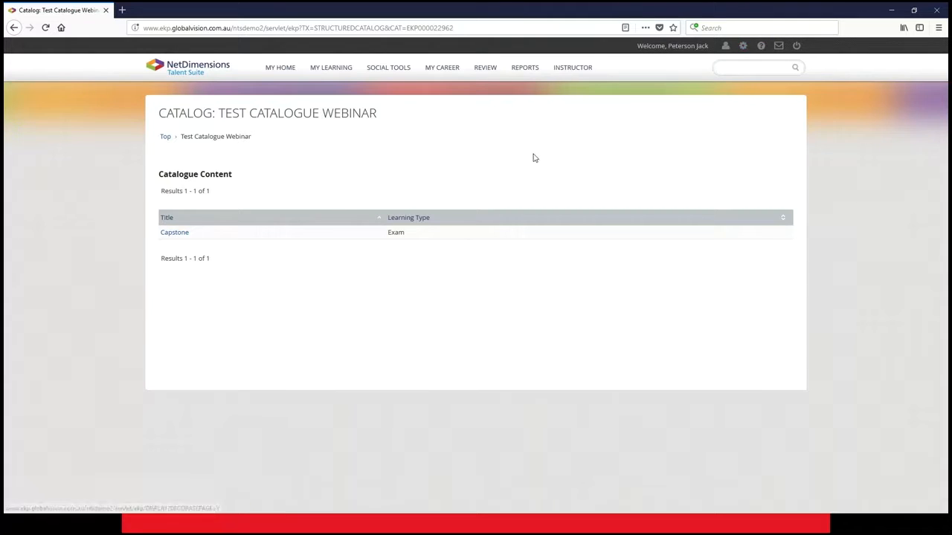
click(426, 524)
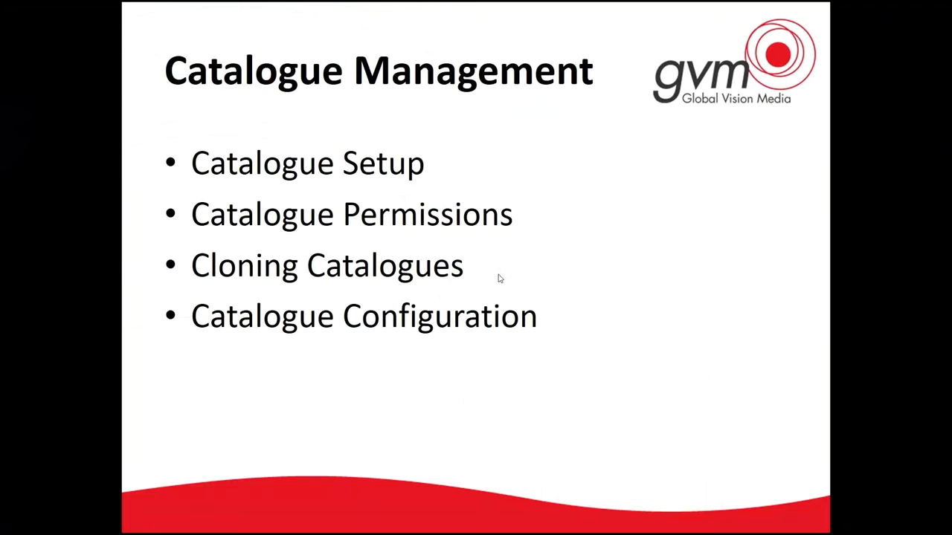
key(alt+Tab)
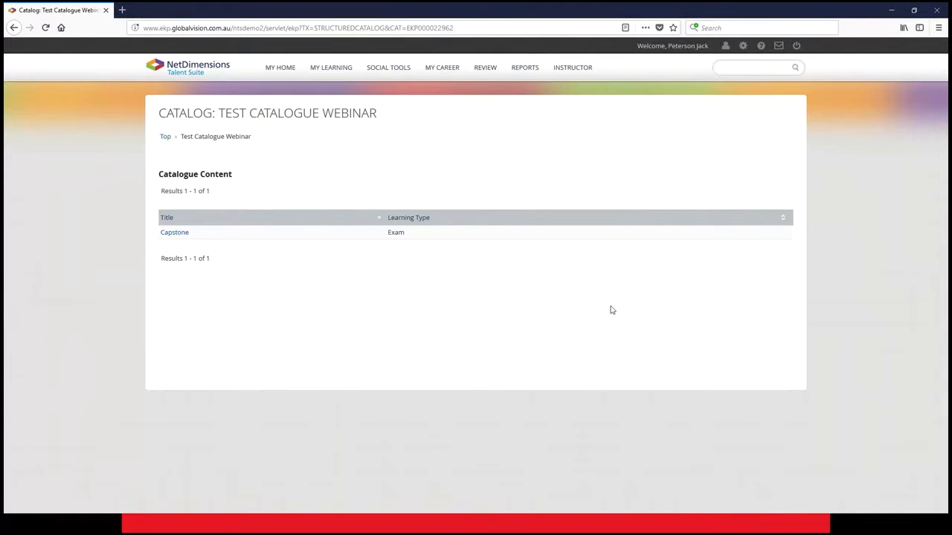
Open Catalogue List Maintenance in the Manage Centre.
click(743, 46)
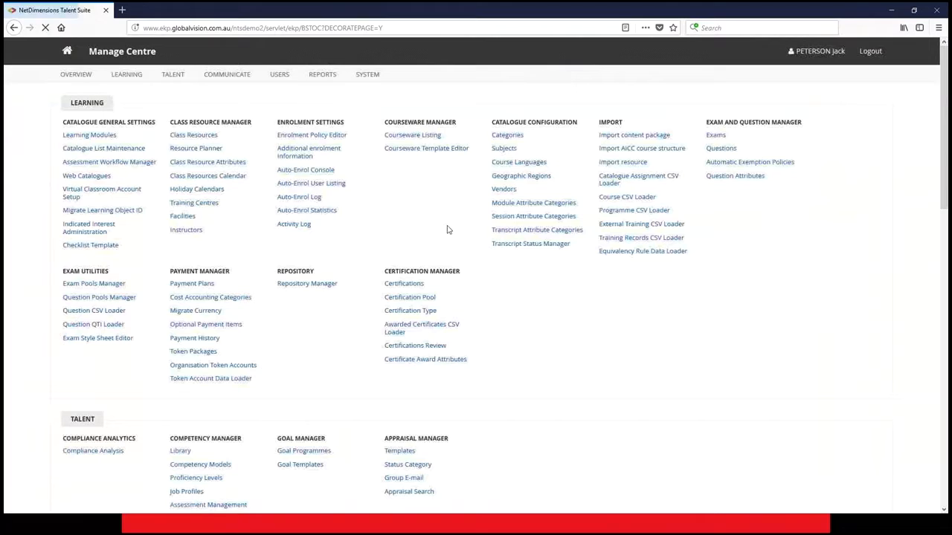
right_click(101, 152)
click(101, 152)
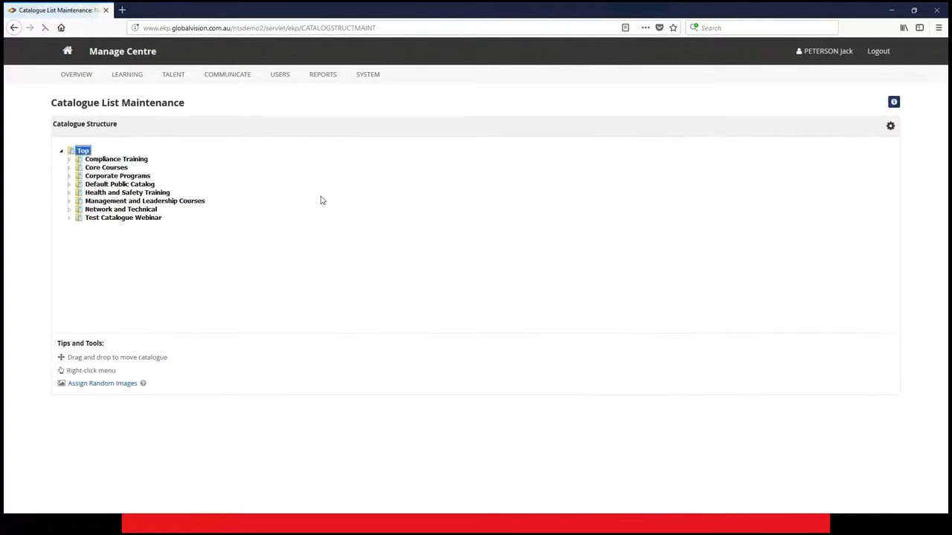
Clone Test Catalogue Webinar into Core Courses, including course content and existing permissions, with the parent-permission setting as defined in original.
right_click(122, 220)
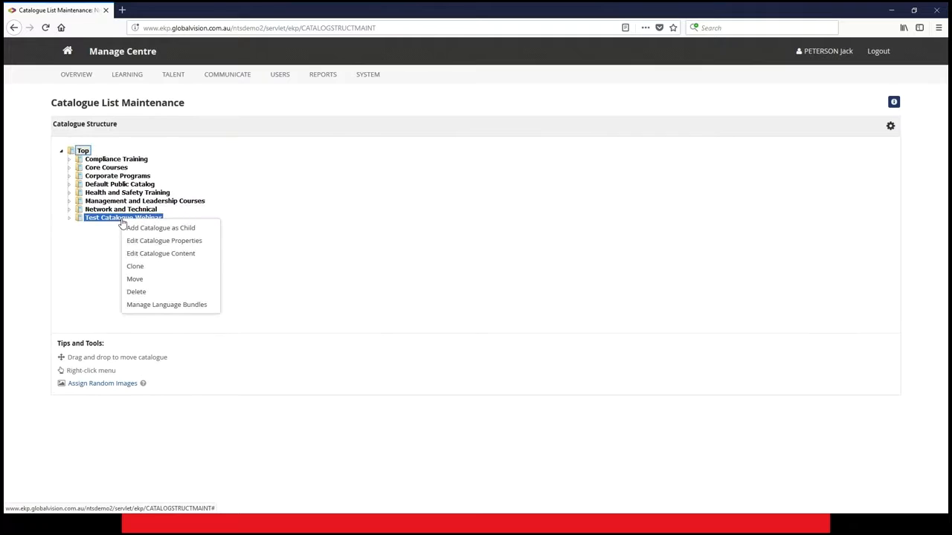
click(153, 274)
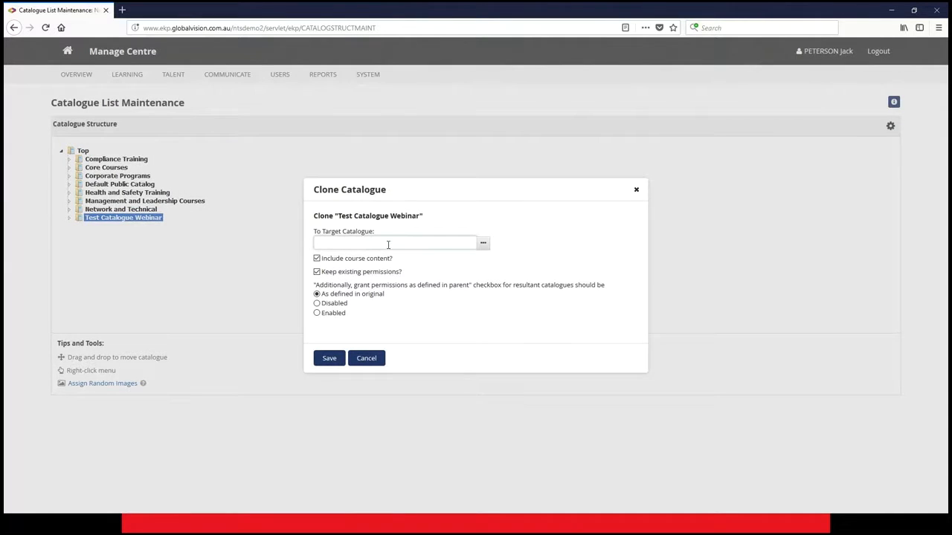
click(483, 243)
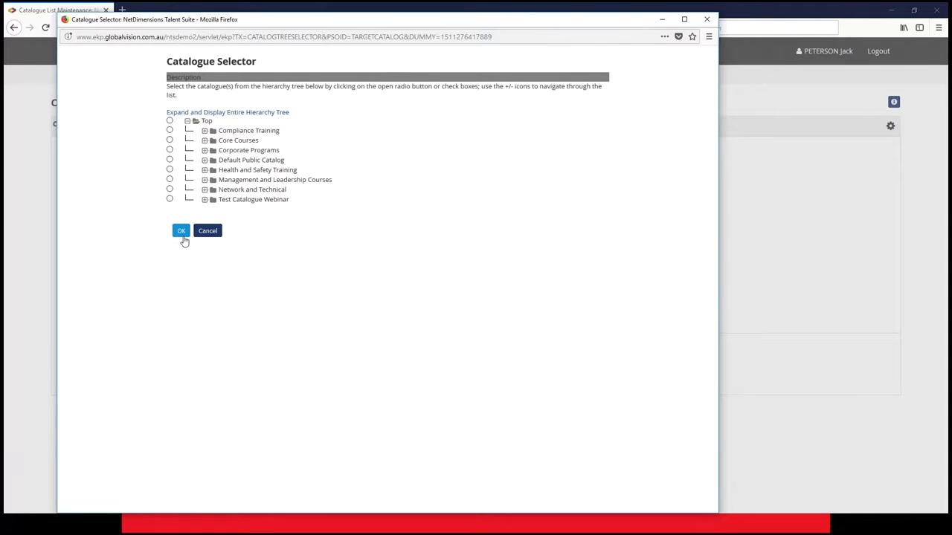
click(215, 233)
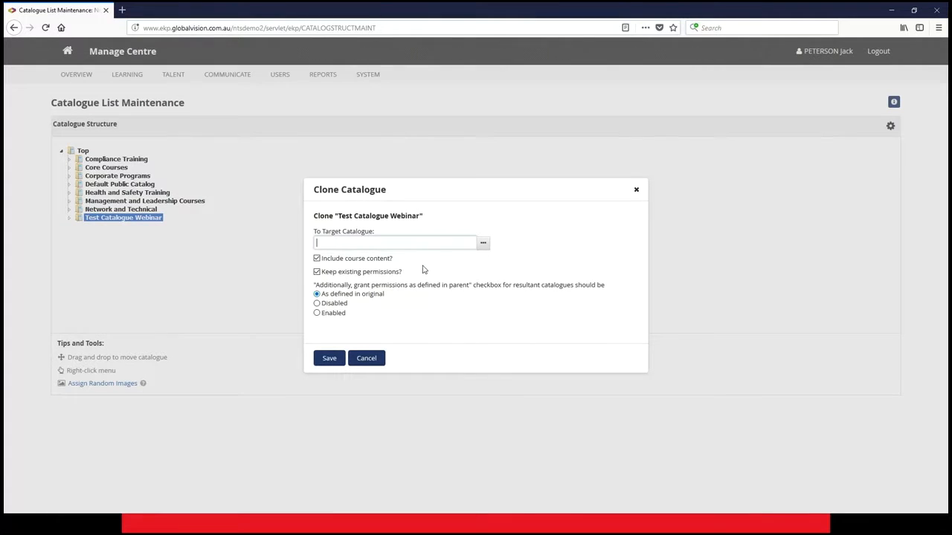
click(484, 243)
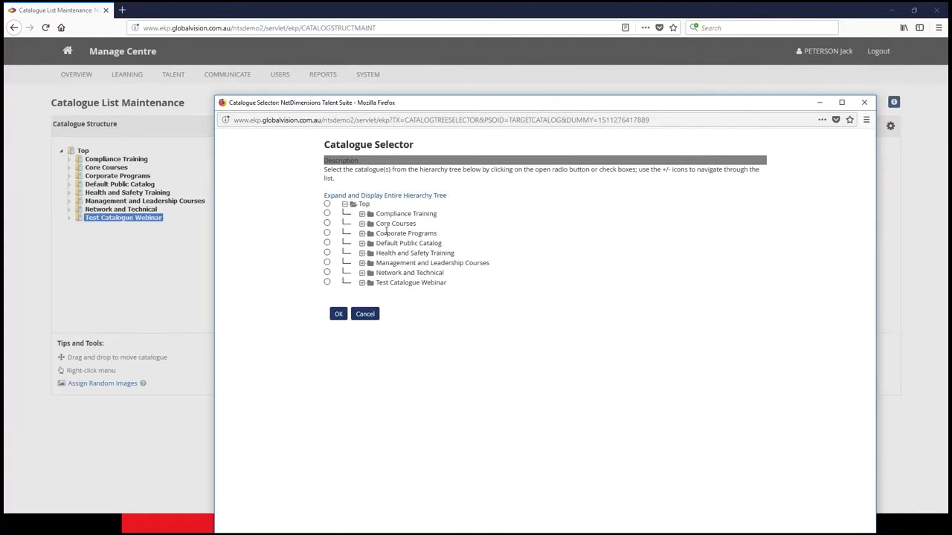
click(327, 223)
click(339, 314)
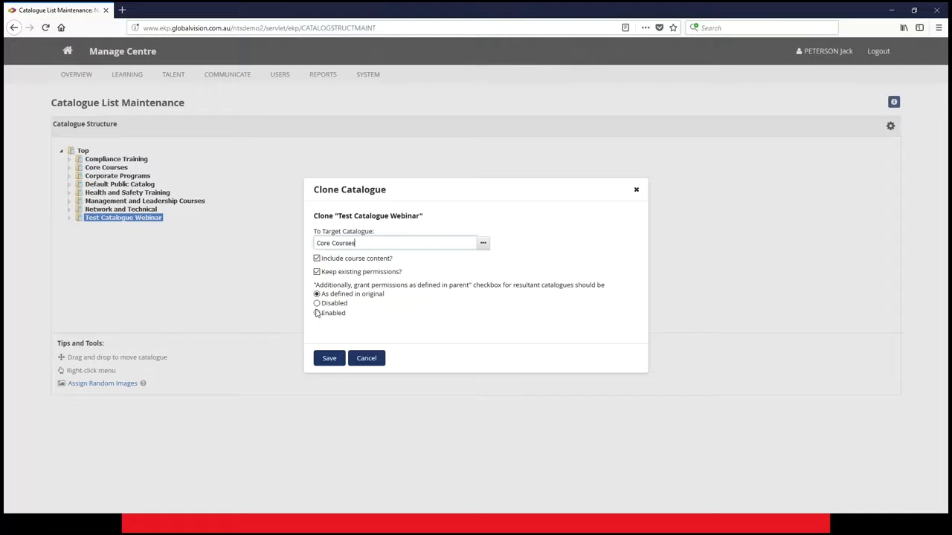
click(329, 360)
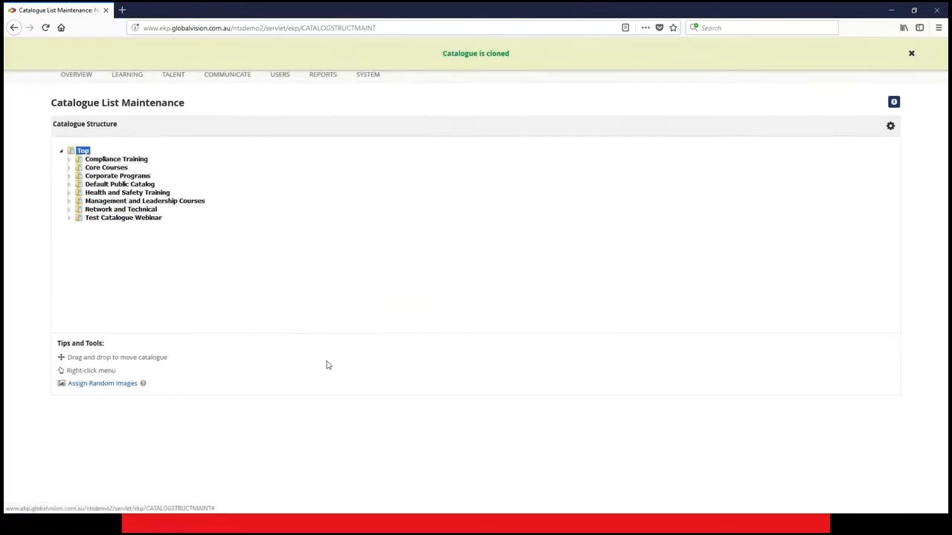
click(910, 54)
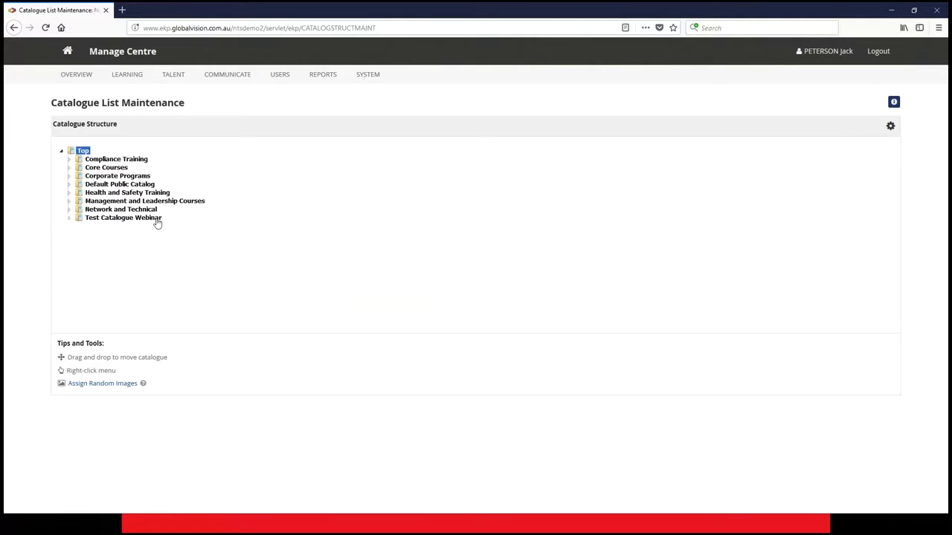
Check the catalogue content of the cloned Test Catalogue Webinar under Core Courses, leaving it unedited.
click(68, 168)
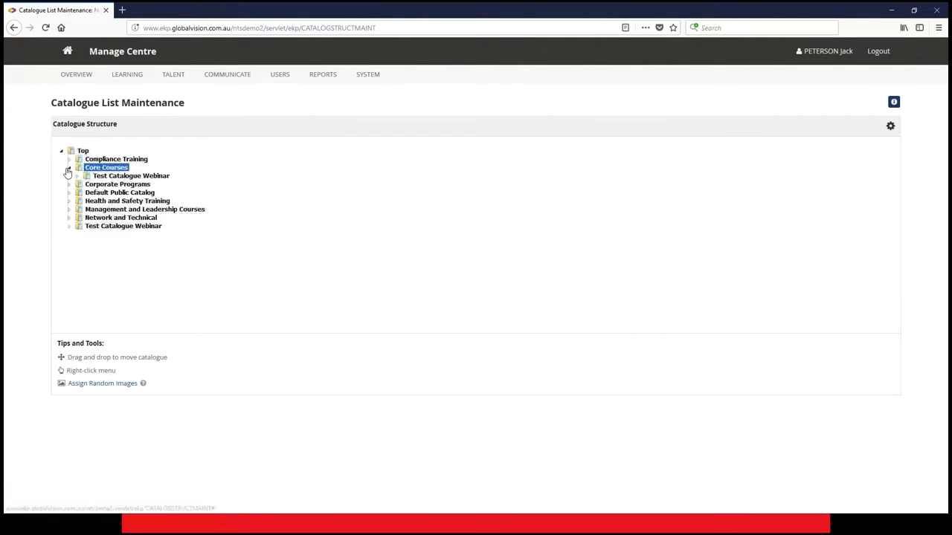
click(111, 177)
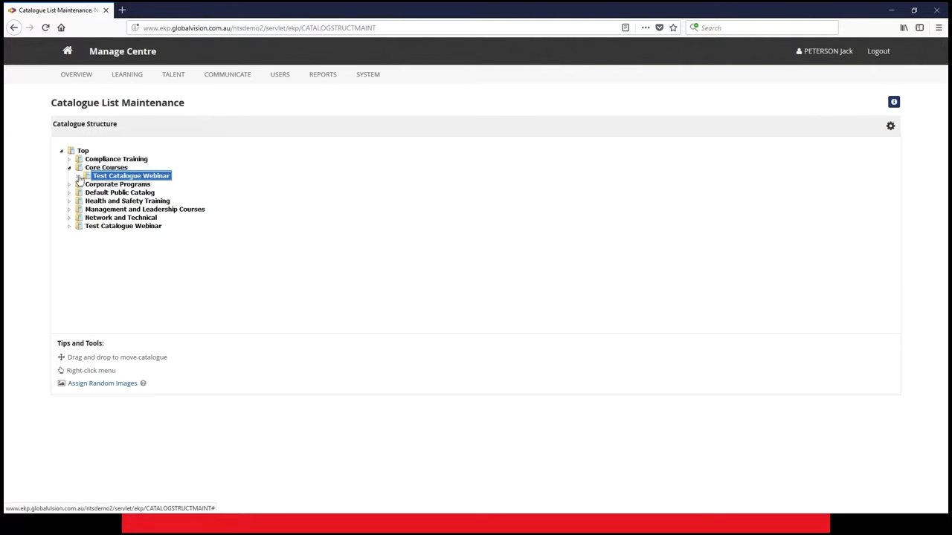
right_click(129, 177)
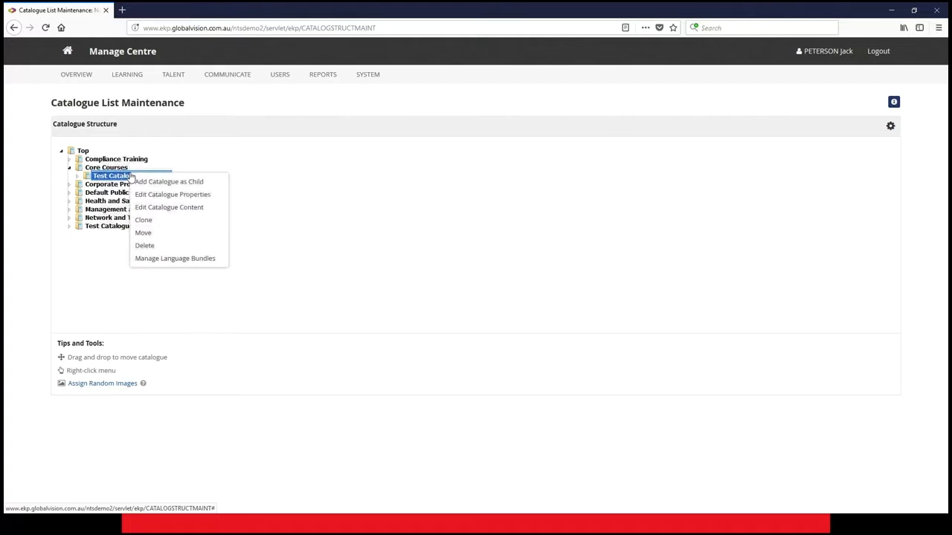
click(180, 211)
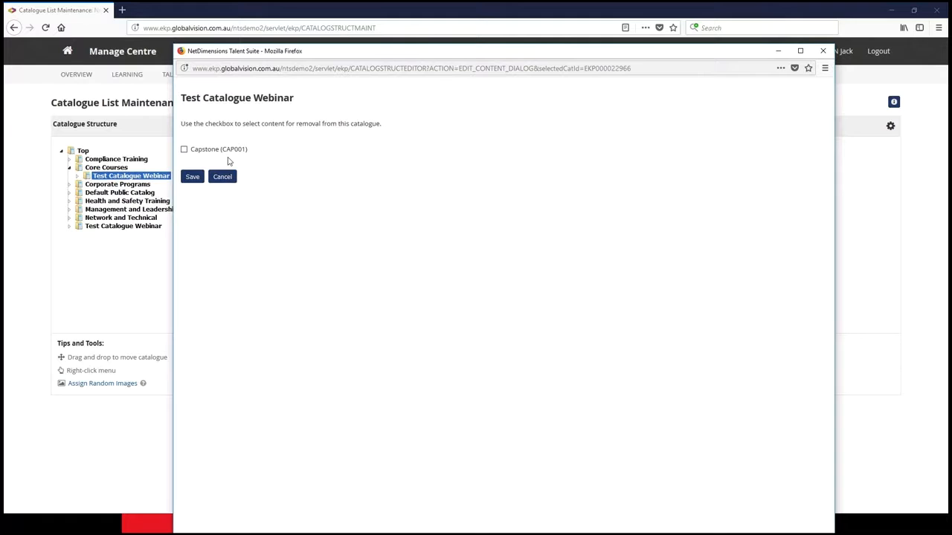
click(223, 177)
Browse the learner-side catalogue to the cloned Test Catalogue Webinar within Core Courses, check its content and return to the top level.
click(67, 53)
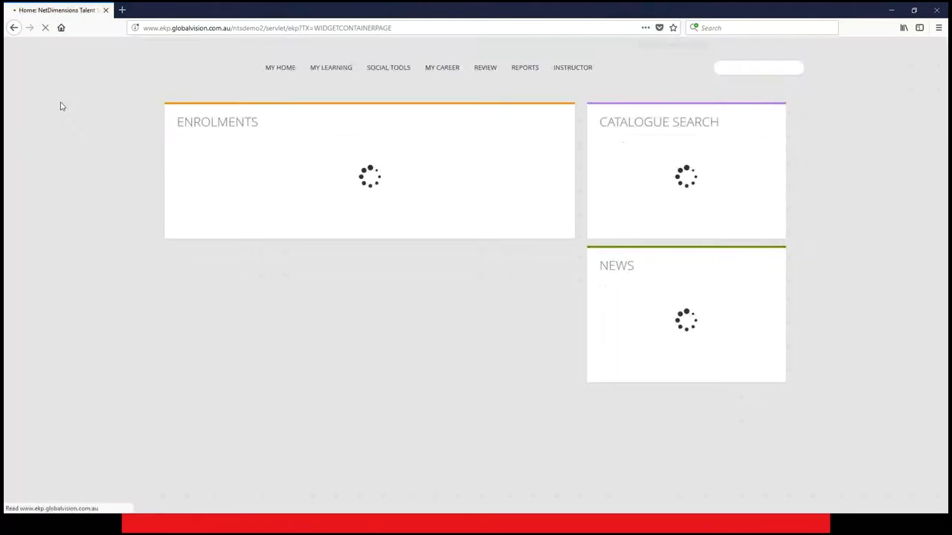
mouse_move(331, 68)
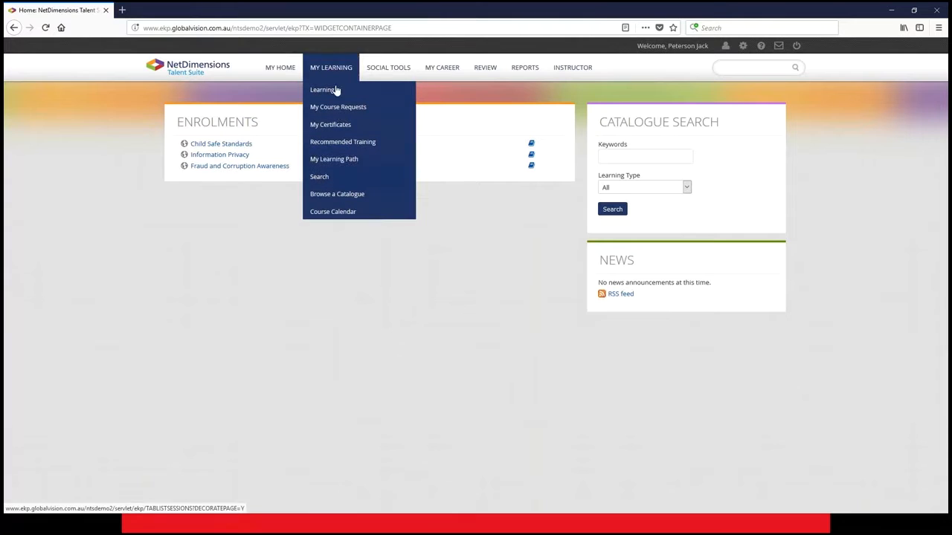
click(338, 195)
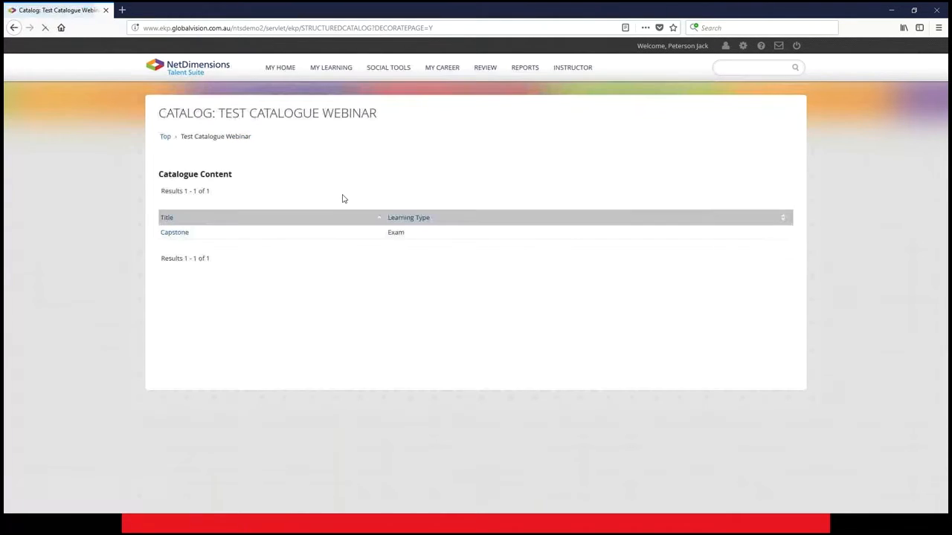
click(165, 137)
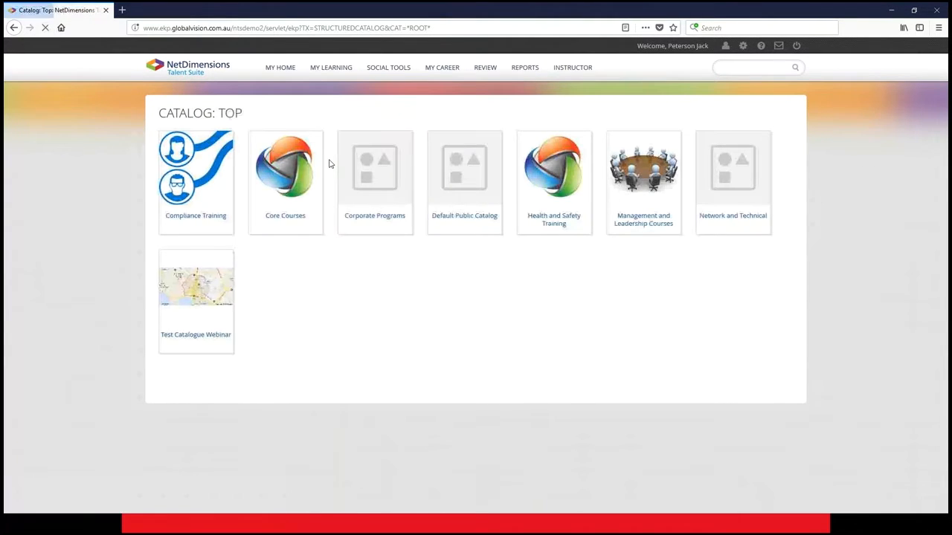
click(295, 198)
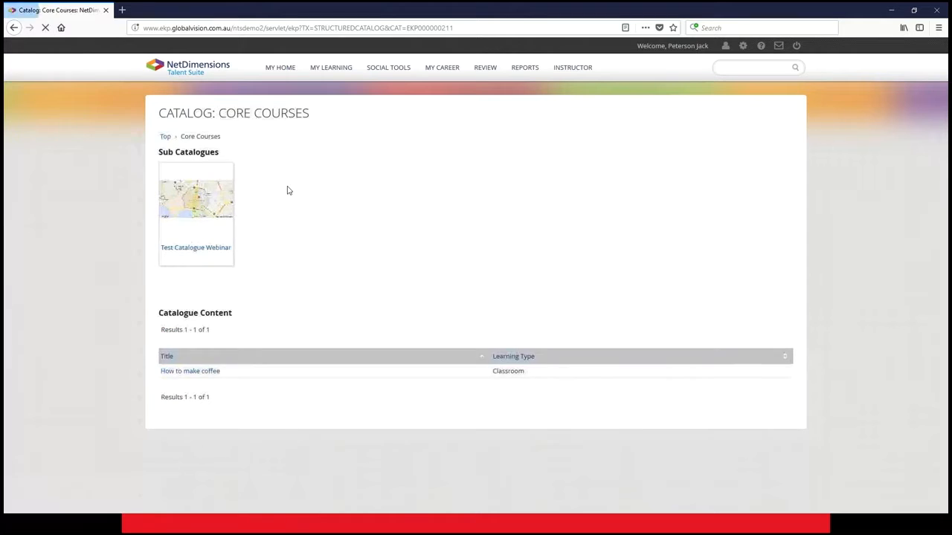
click(195, 197)
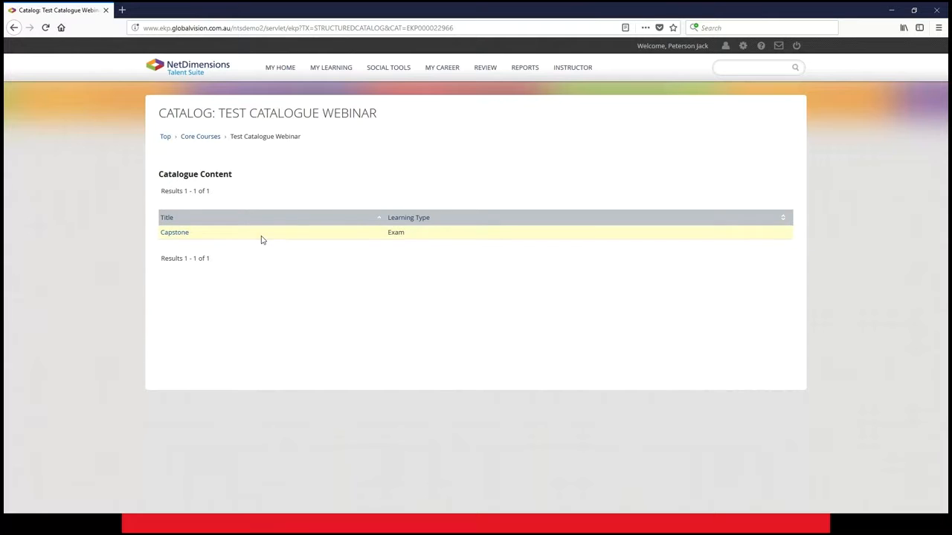
click(164, 137)
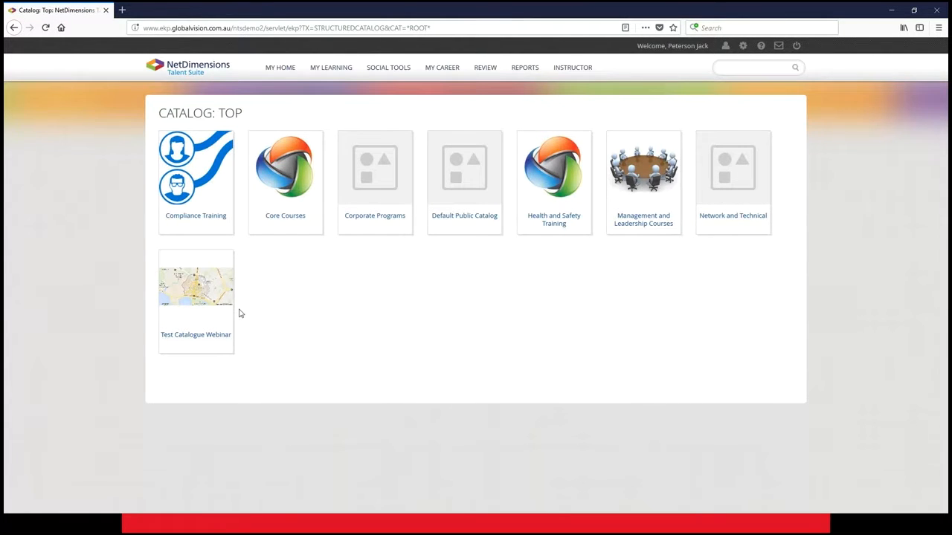
Reopen Catalogue List Maintenance and inspect the sub-catalogue under Core Courses, then collapse the branch.
click(741, 47)
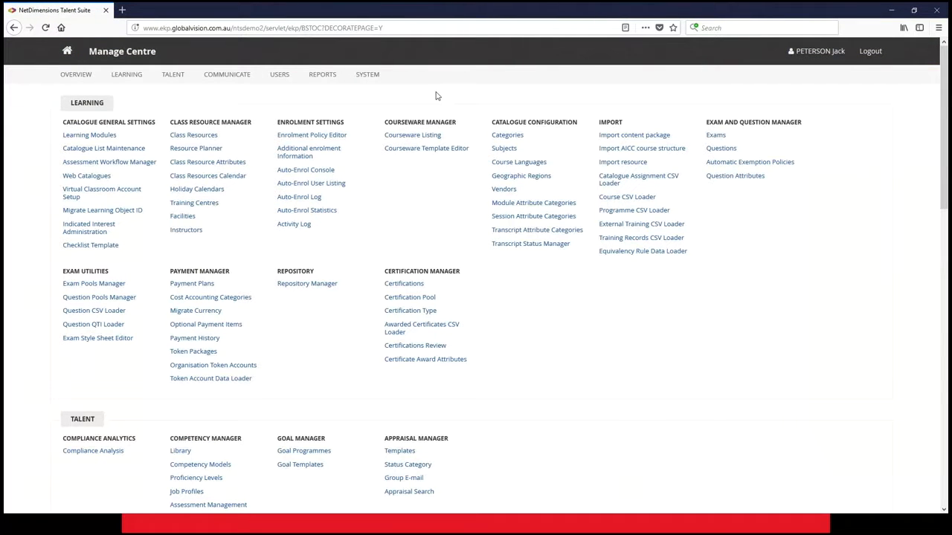
click(102, 148)
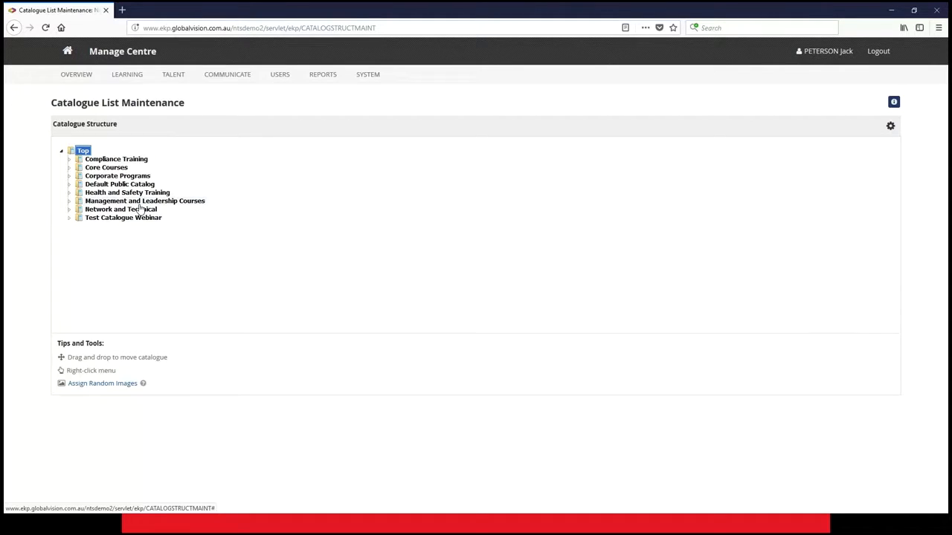
click(72, 161)
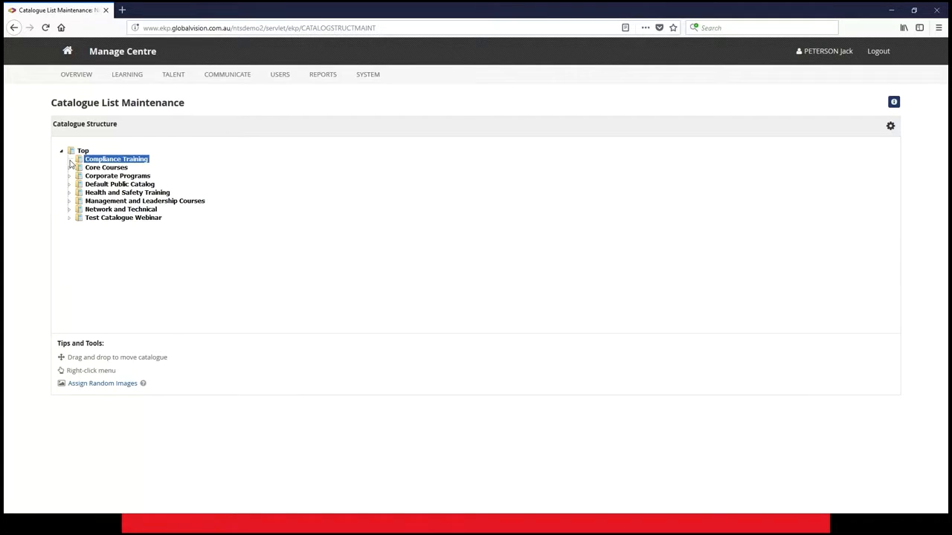
click(104, 168)
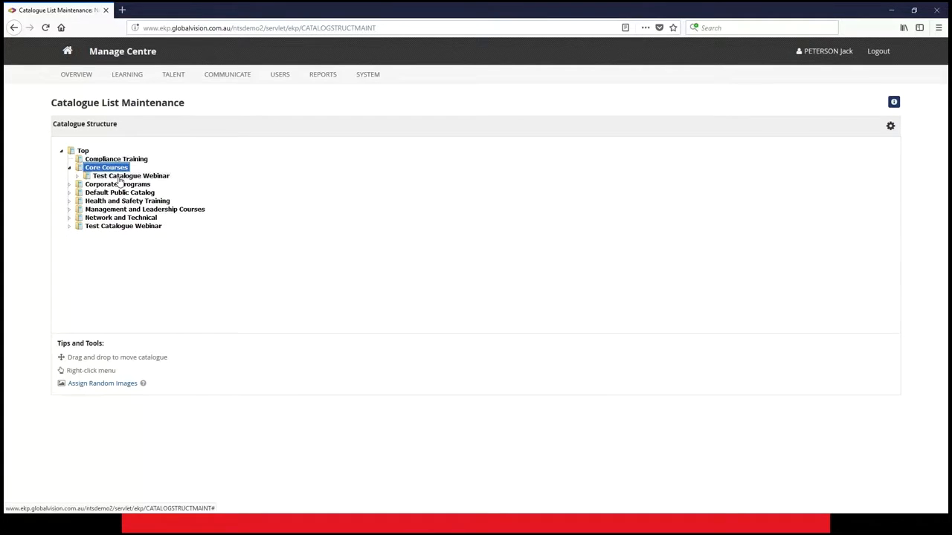
click(119, 177)
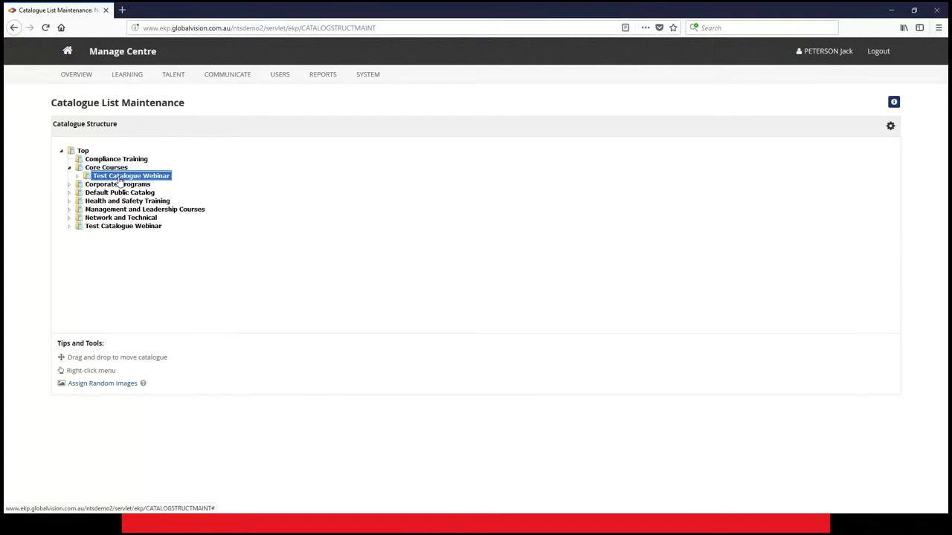
click(70, 169)
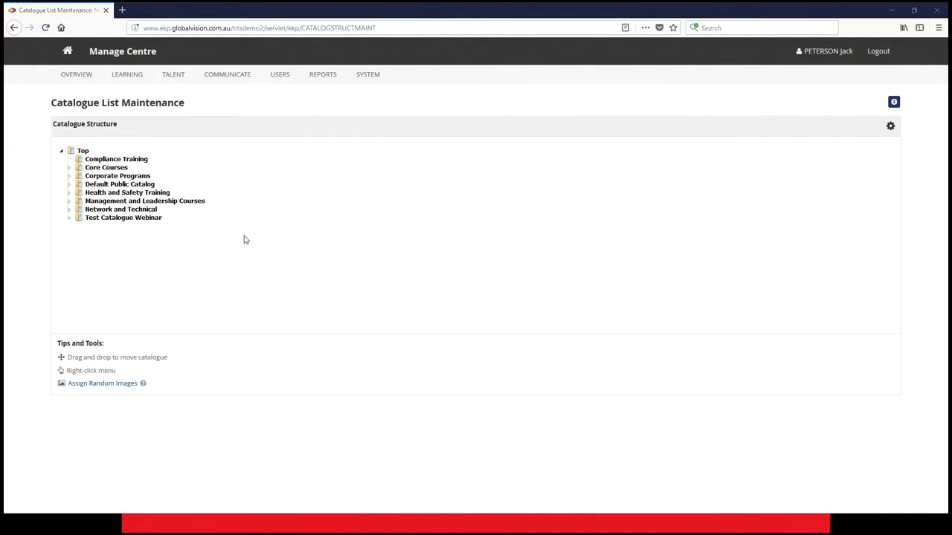
Open the Categories page of the catalogue configuration to view the category list.
key(alt+Tab)
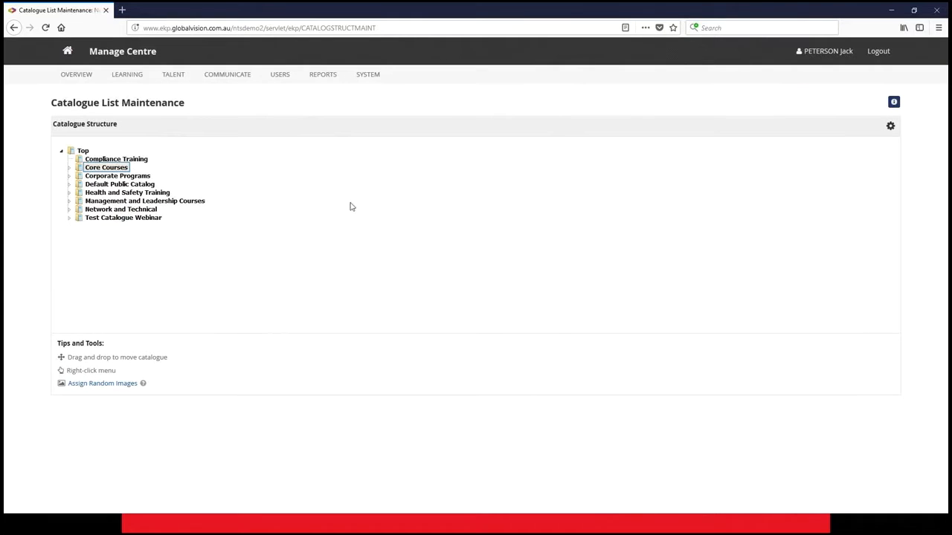
click(114, 80)
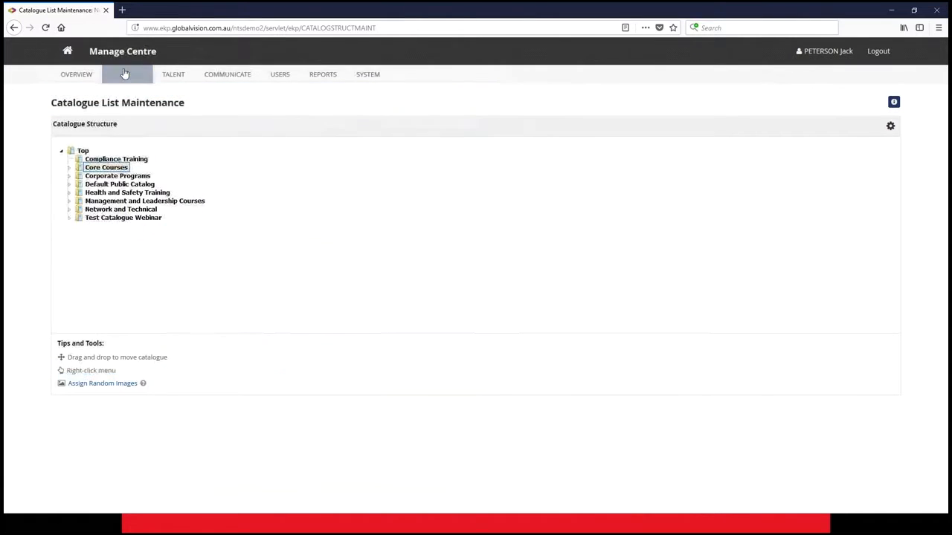
mouse_move(125, 74)
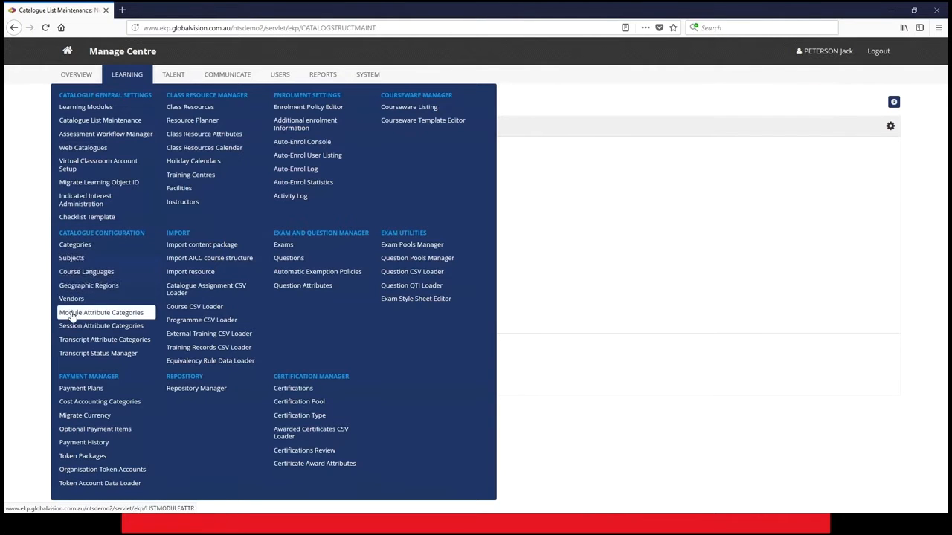
click(72, 248)
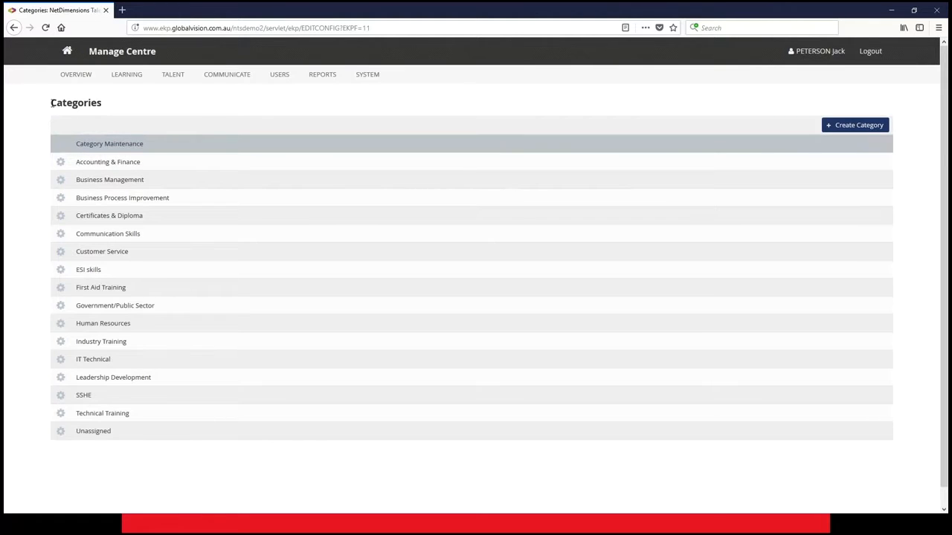
Set the Capstone learning module's category to Business Management in its module properties, save it and close the editor.
drag(52, 103, 132, 107)
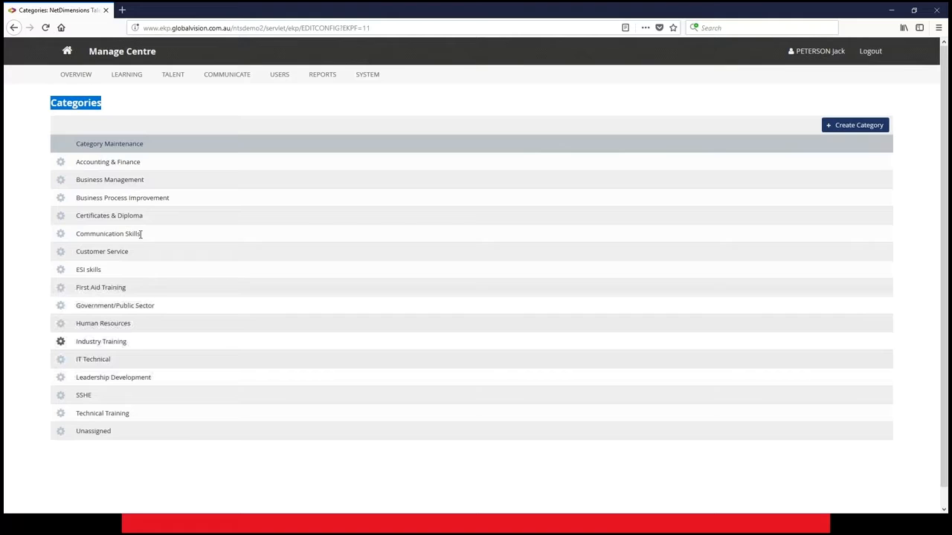
click(126, 75)
click(95, 106)
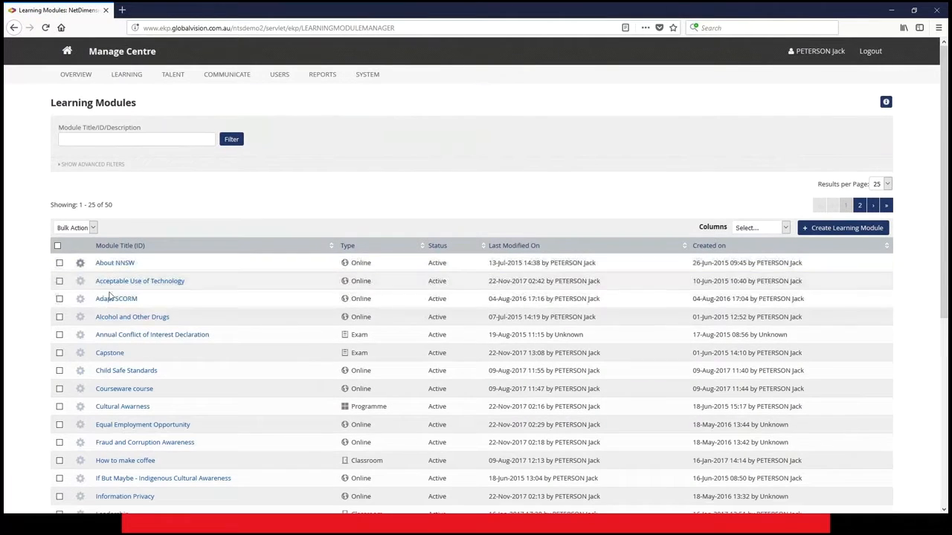
click(110, 353)
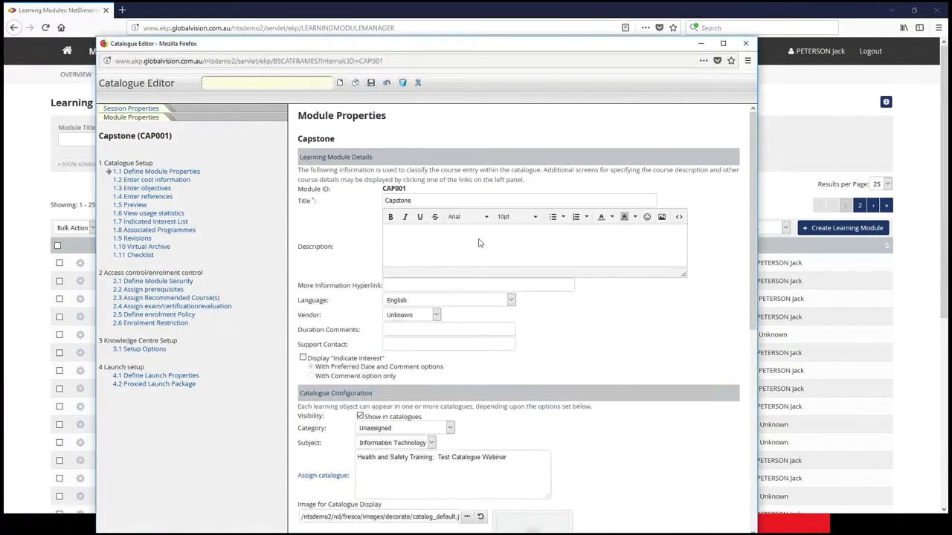
scroll(480, 240, down, 5)
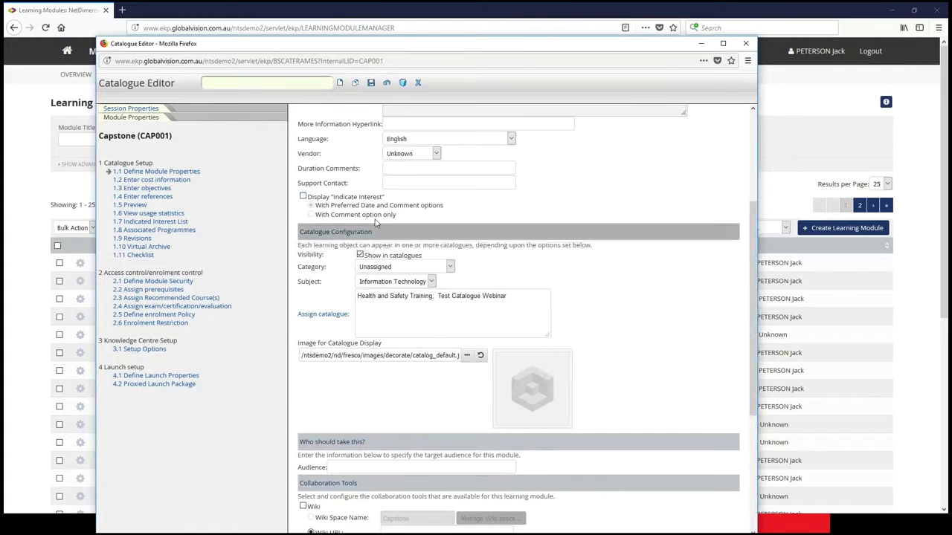
click(458, 267)
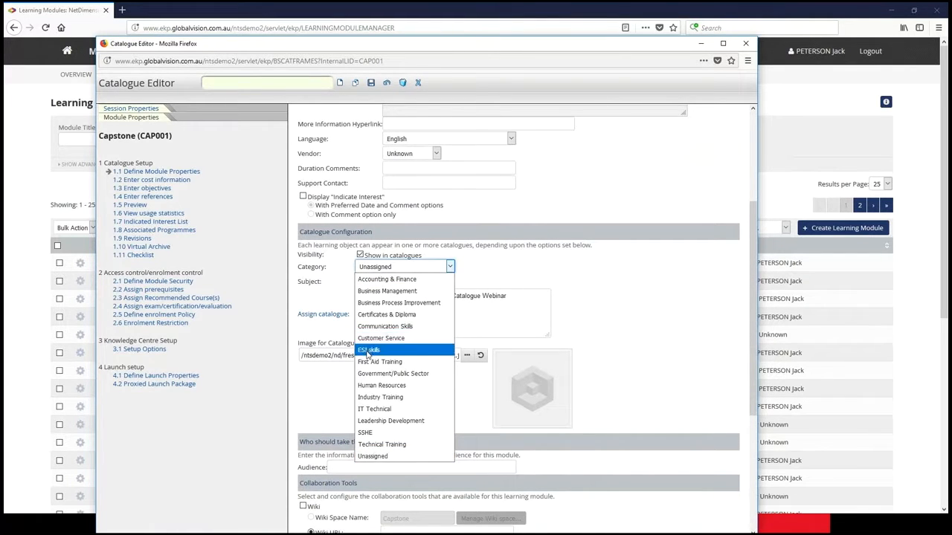
click(380, 291)
click(371, 83)
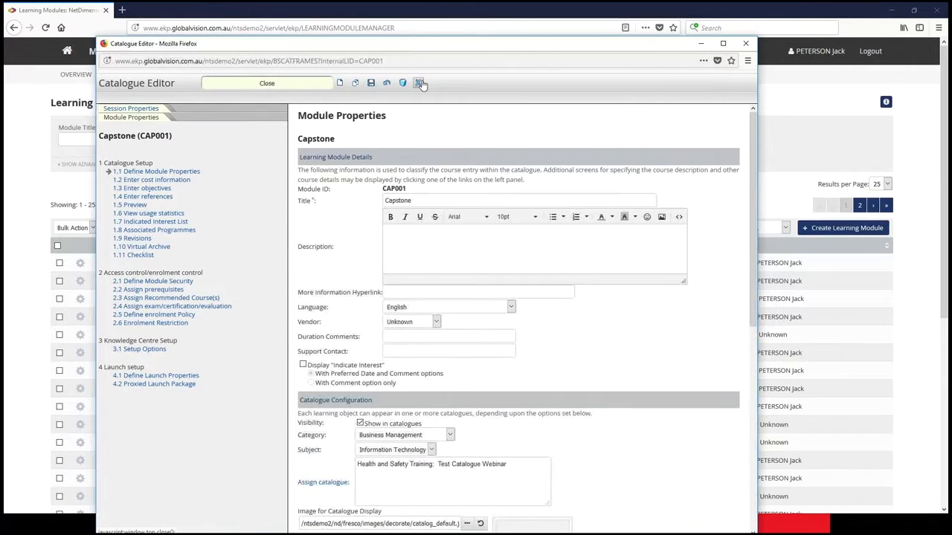
click(421, 84)
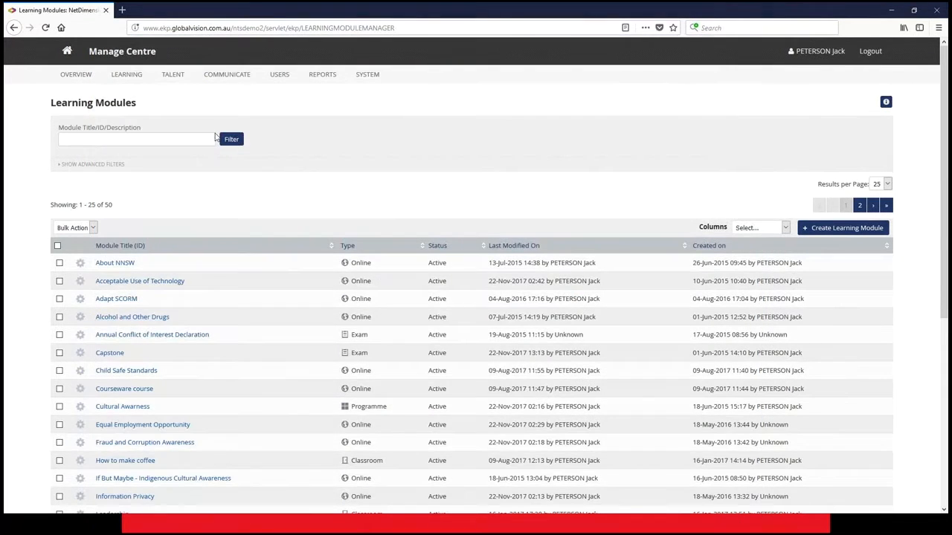
Review the Subjects, Geographic Regions and Vendors lists in the catalogue configuration.
click(126, 75)
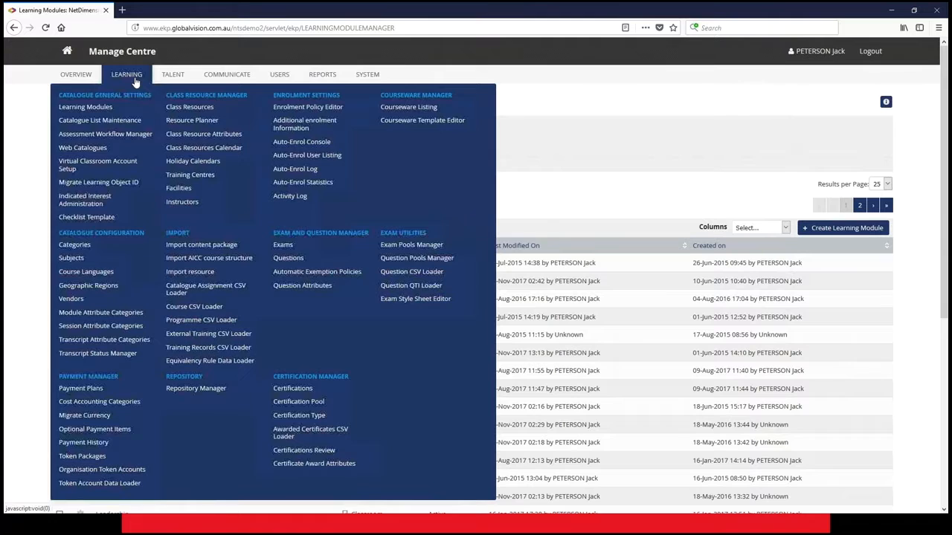
click(71, 258)
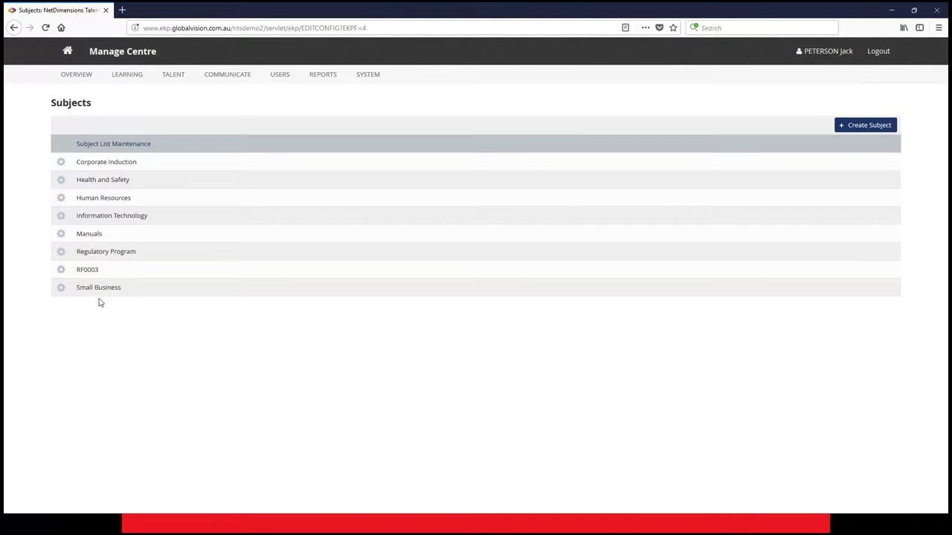
click(134, 76)
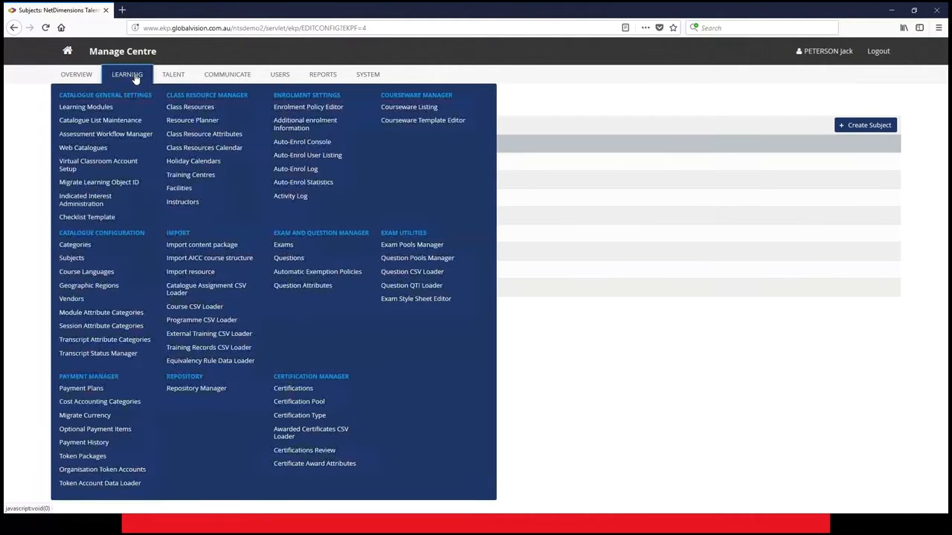
click(77, 288)
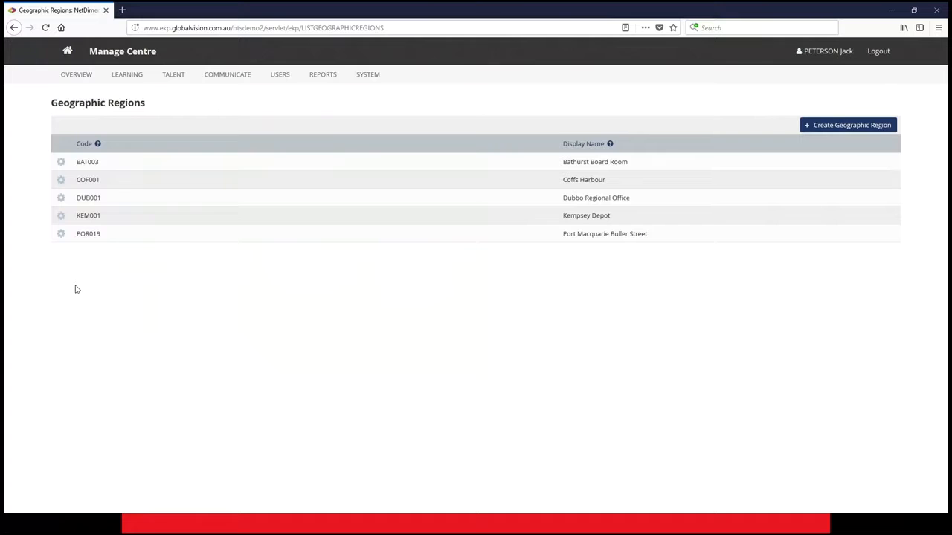
click(133, 76)
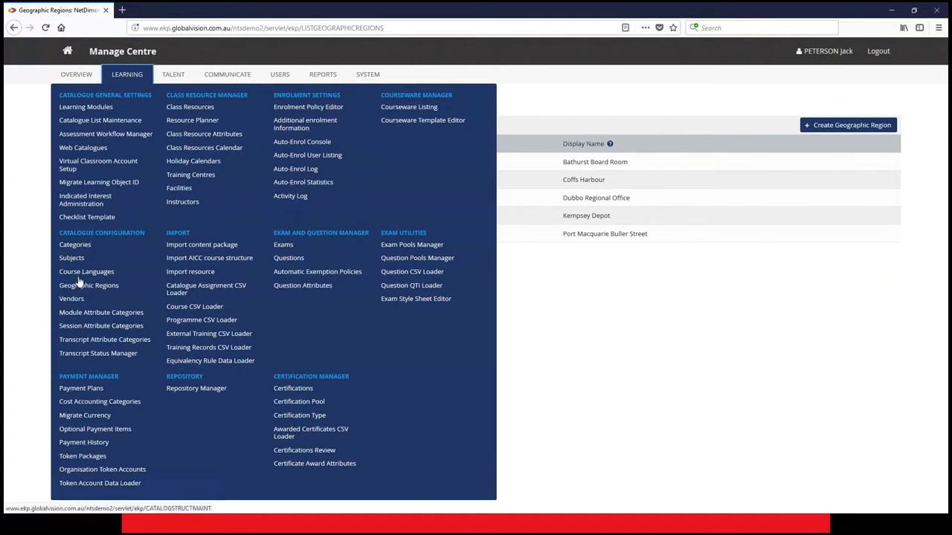
click(72, 302)
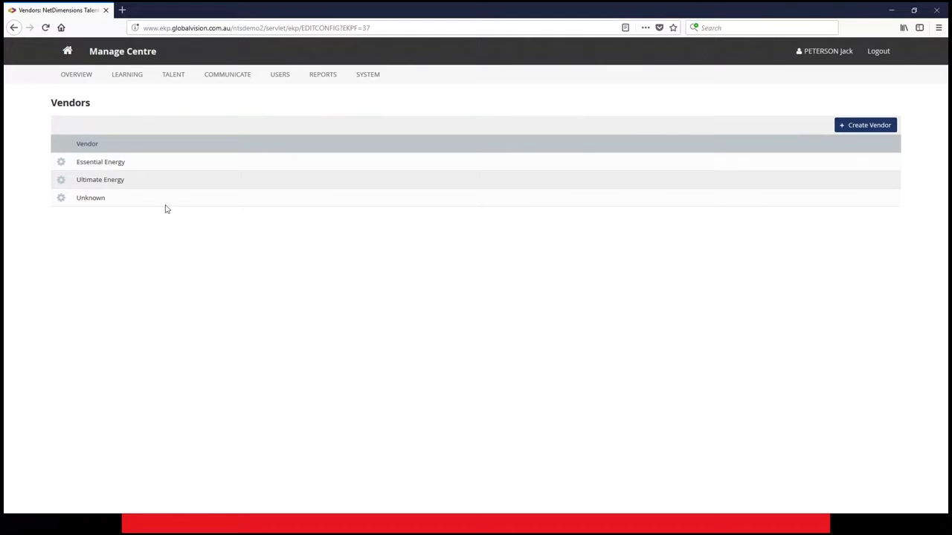
Reopen the Capstone learning module, set its vendor to Ultimate Energy and save the module properties.
click(135, 84)
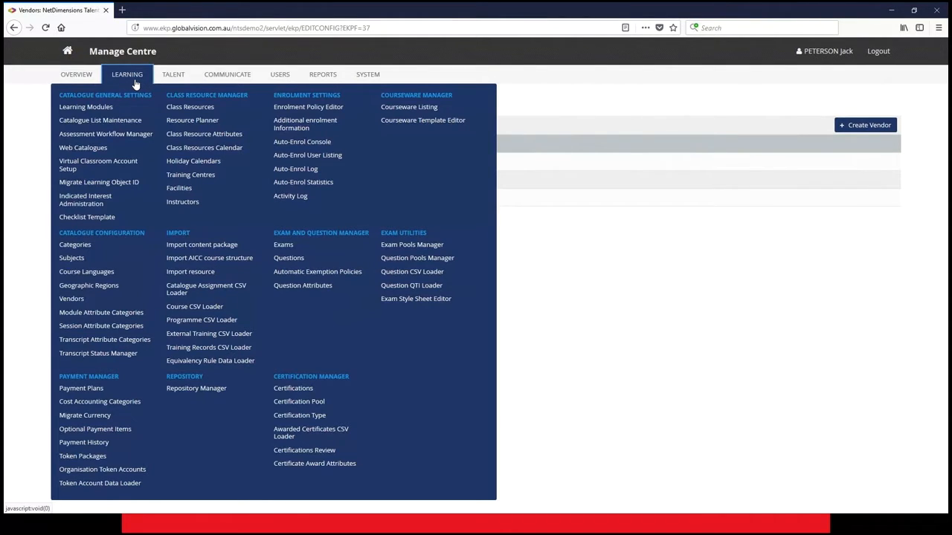
click(95, 111)
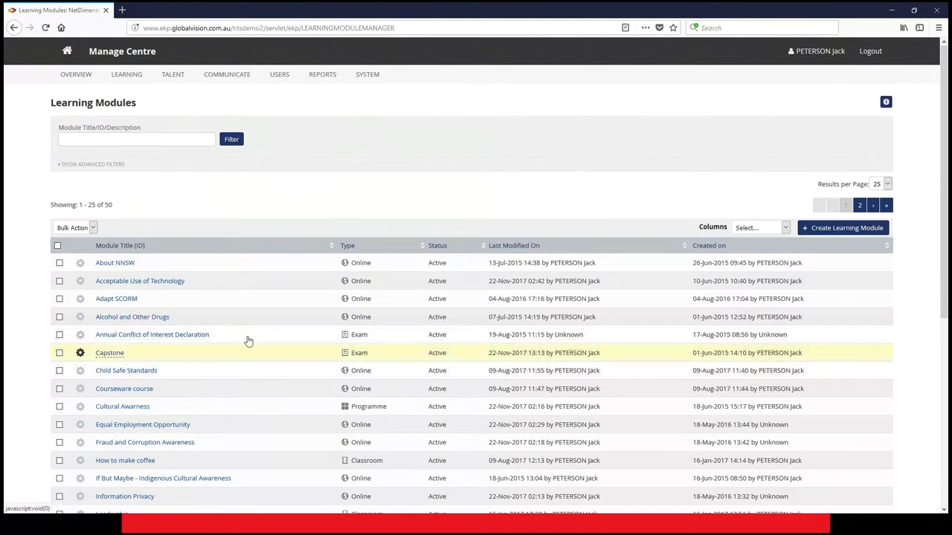
click(109, 352)
scroll(554, 275, down, 5)
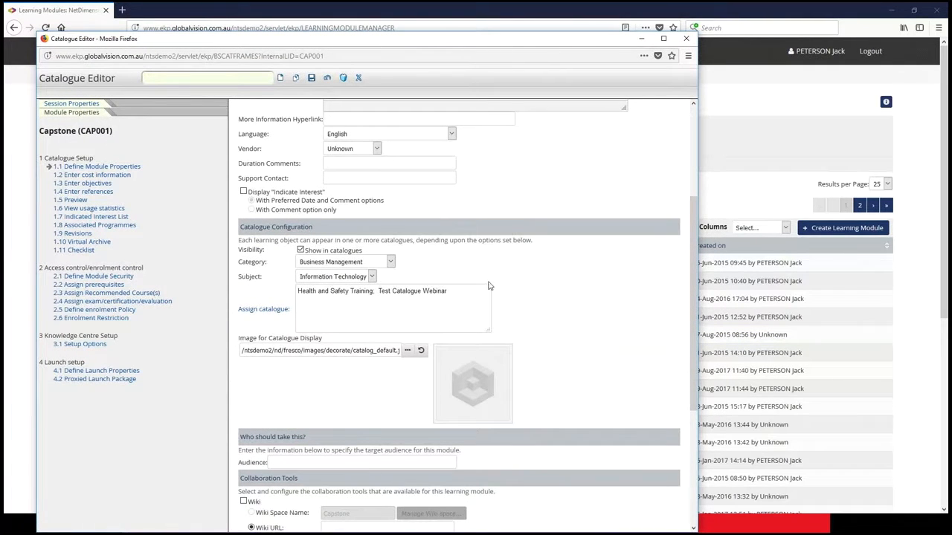
scroll(488, 285, down, 2)
scroll(488, 285, up, 2)
scroll(298, 246, up, 2)
click(350, 205)
click(353, 229)
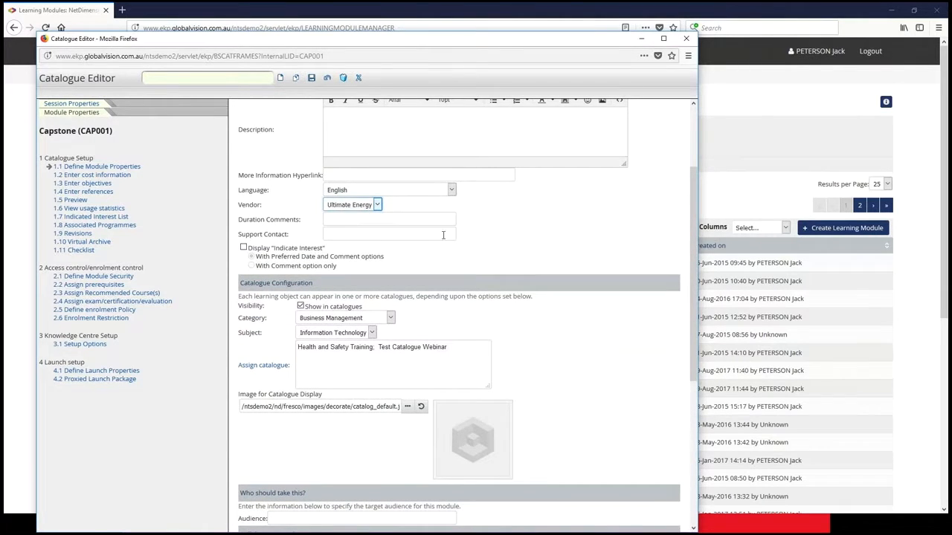
scroll(501, 273, down, 1)
scroll(501, 273, down, 4)
scroll(498, 267, up, 4)
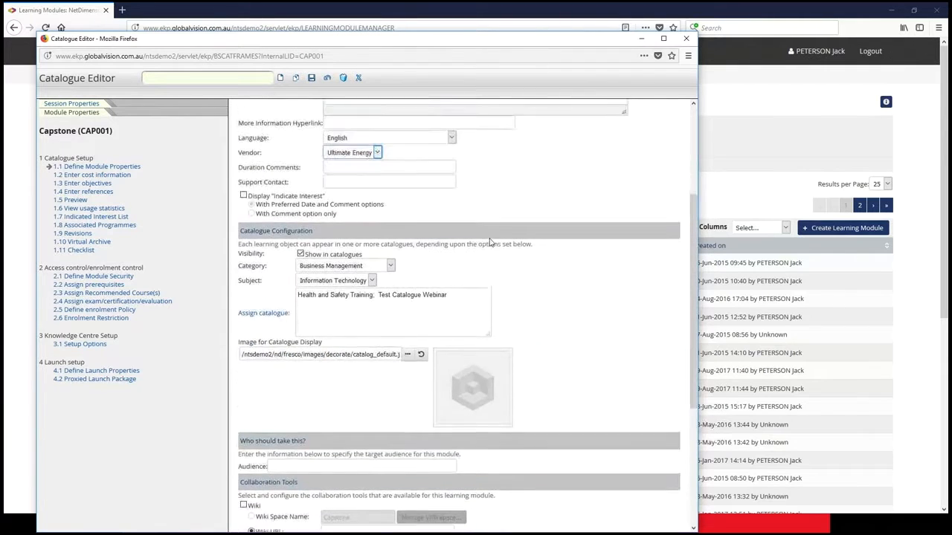
click(311, 79)
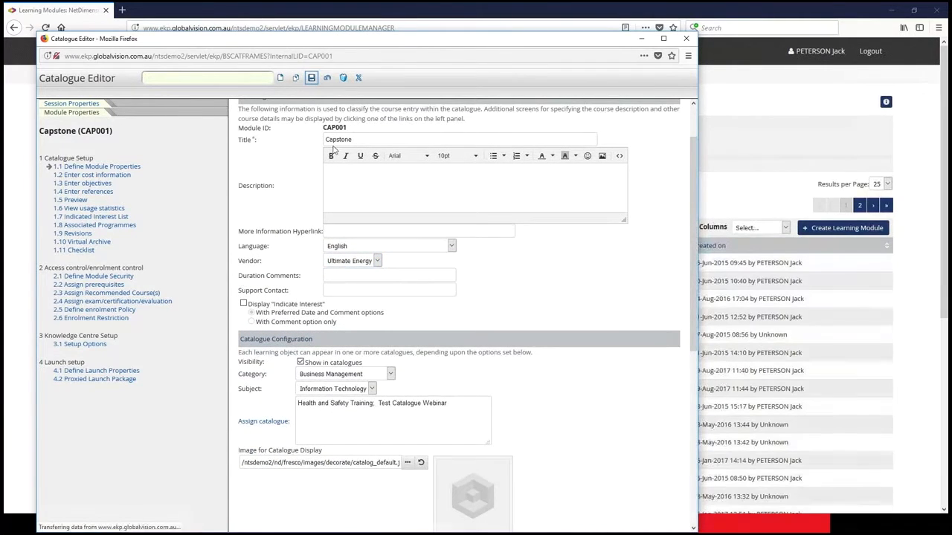
Inspect the Capstone module's session properties on the session edit page and close the editor.
click(60, 105)
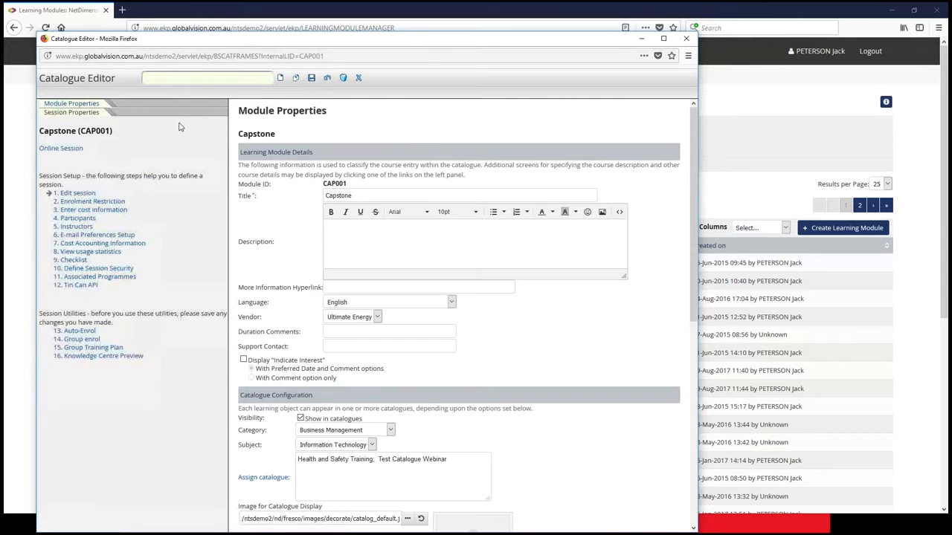
click(82, 193)
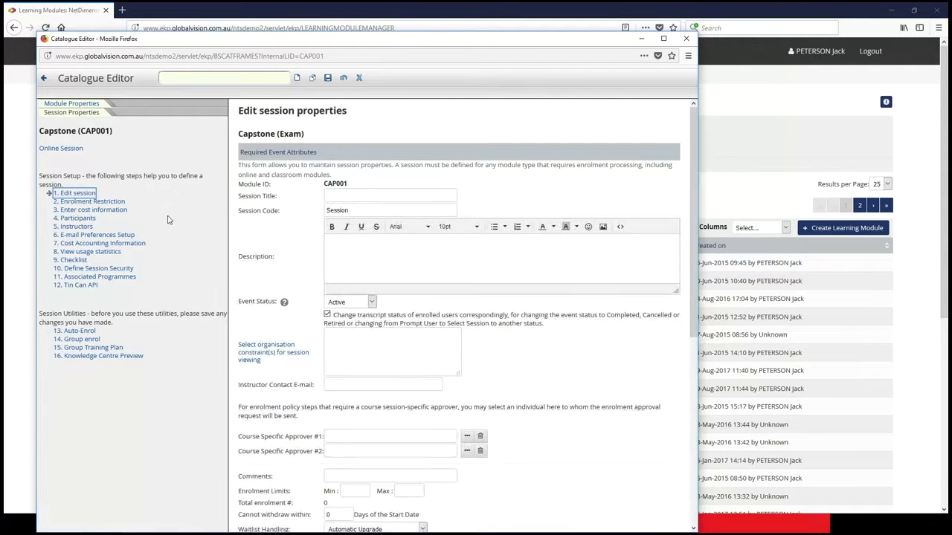
scroll(316, 266, down, 4)
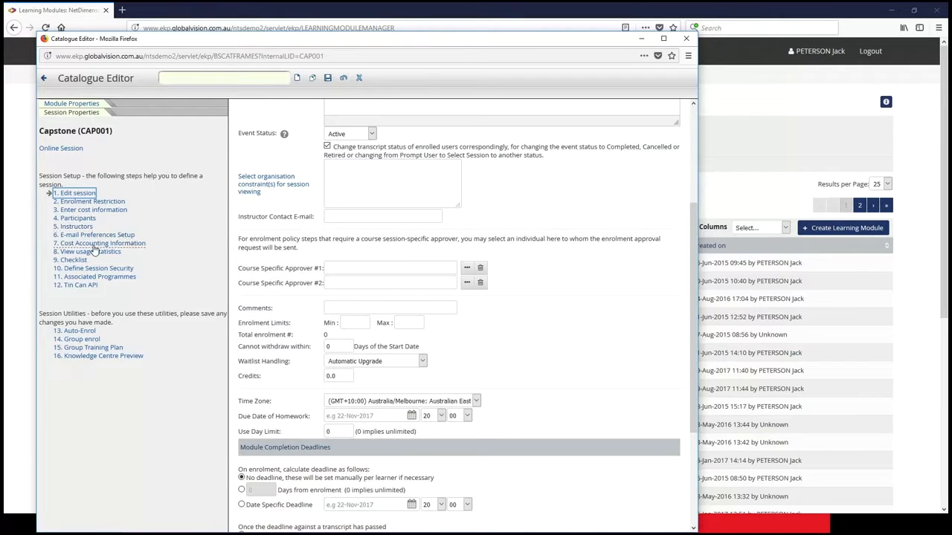
click(358, 78)
Try Coffs Harbour as the geographic region in the How to make coffee module's session class schedule and close the editor without saving.
scroll(308, 223, down, 4)
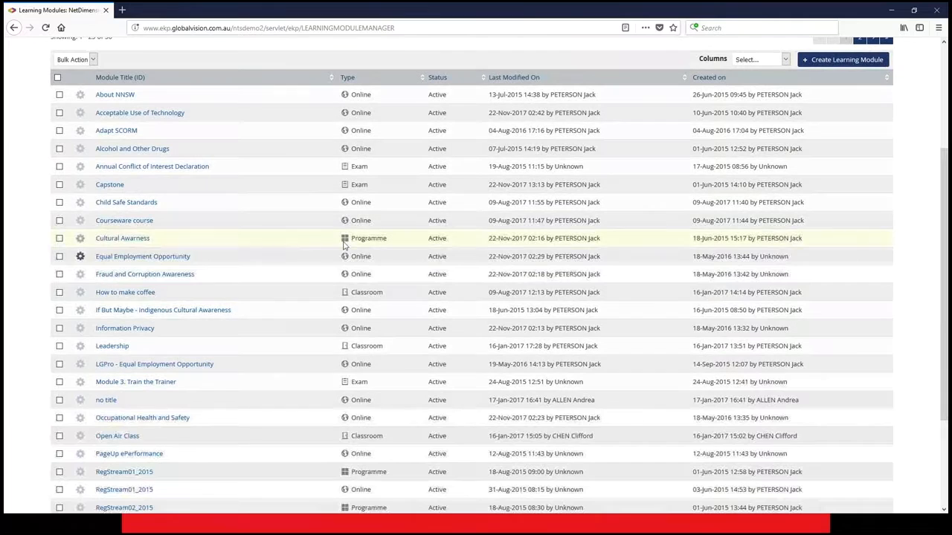
click(142, 295)
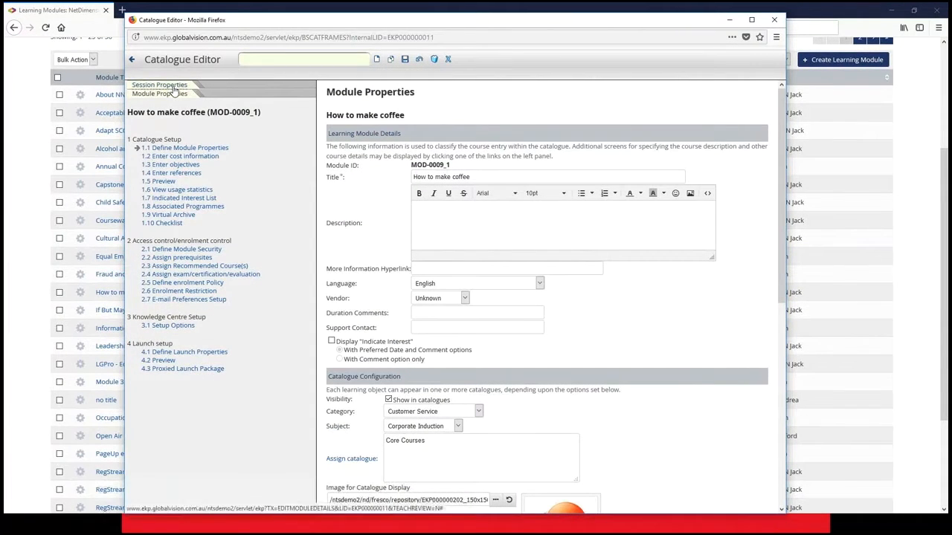
click(172, 86)
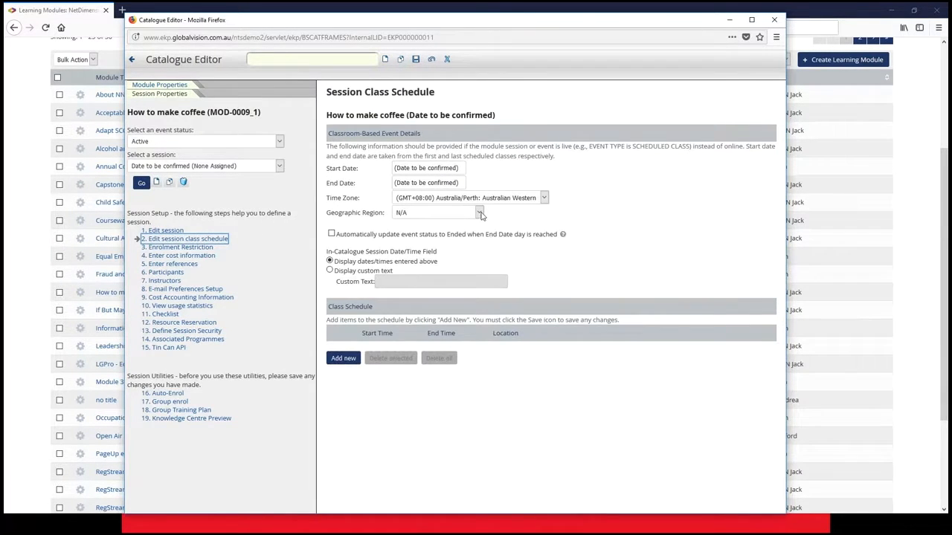
click(480, 213)
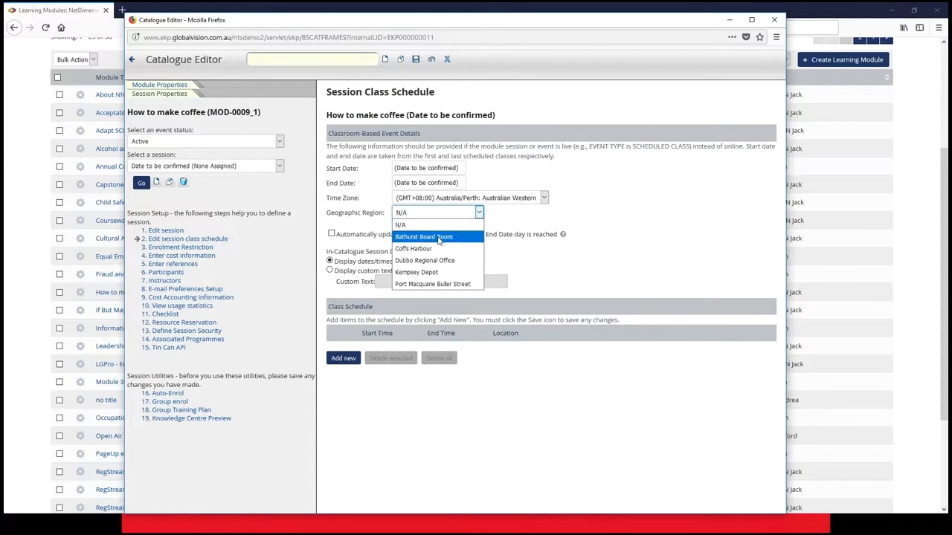
click(434, 254)
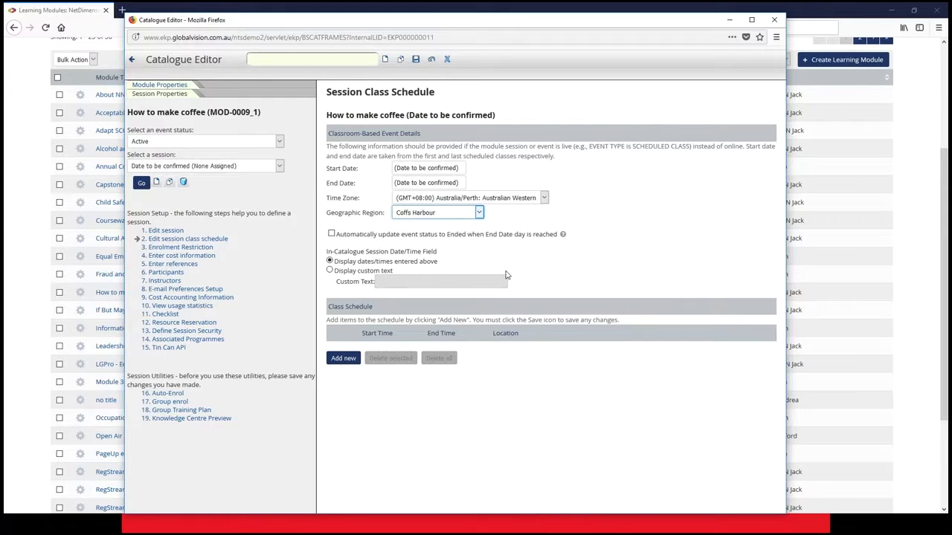
click(447, 61)
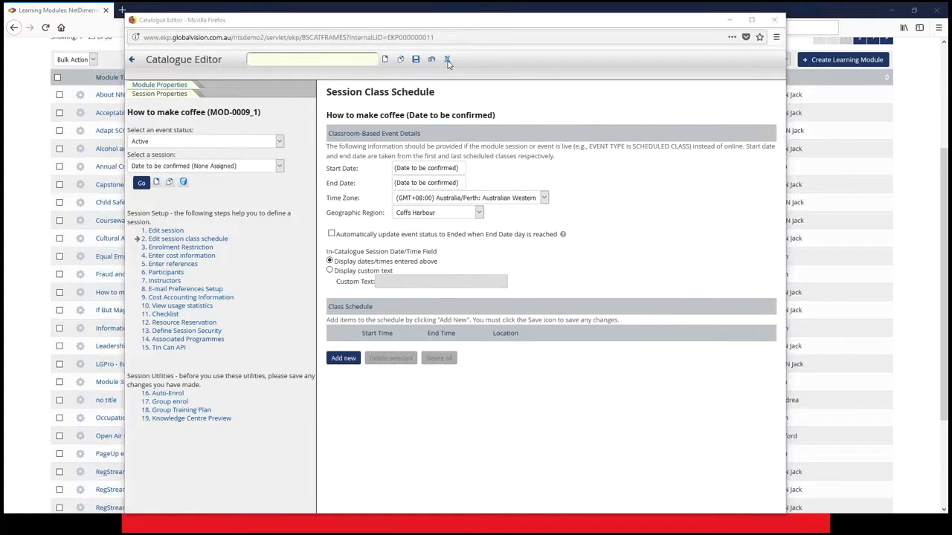
click(774, 19)
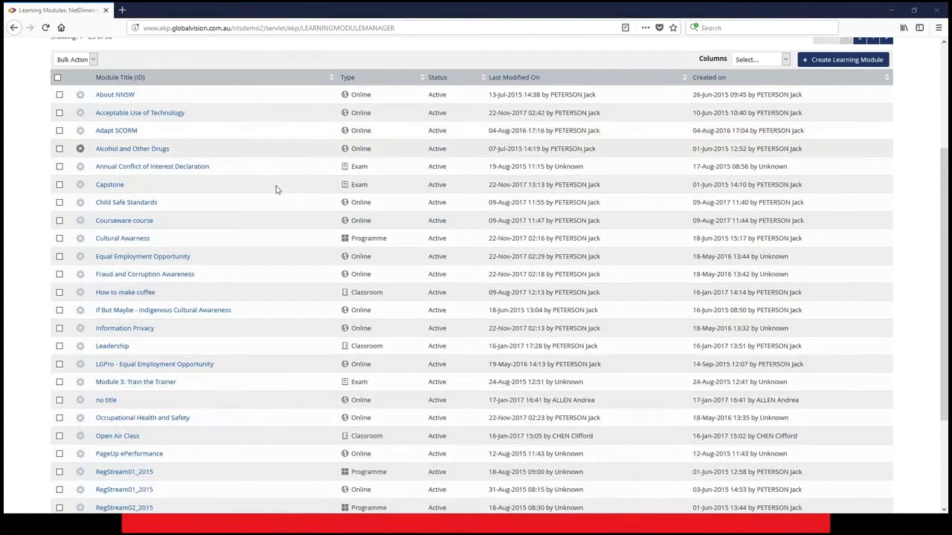
Start a new attribute in the module attribute categories with code tsttype, name Module Type and type Drop-down.
scroll(275, 190, up, 3)
click(127, 75)
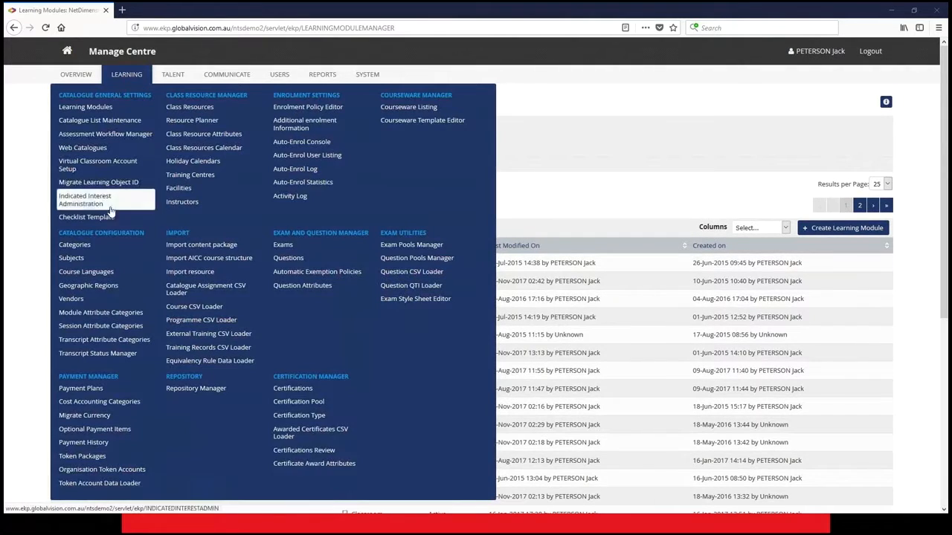
scroll(121, 260, down, 1)
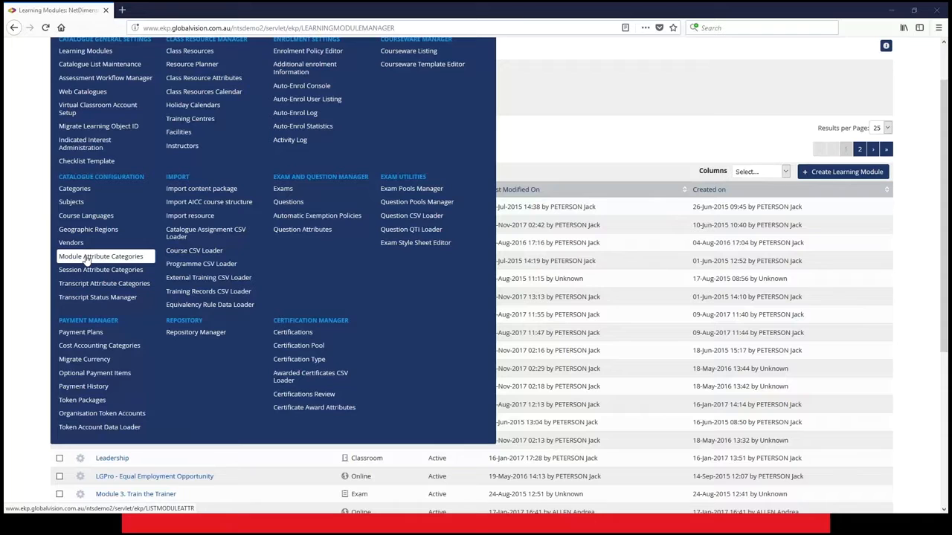
click(87, 258)
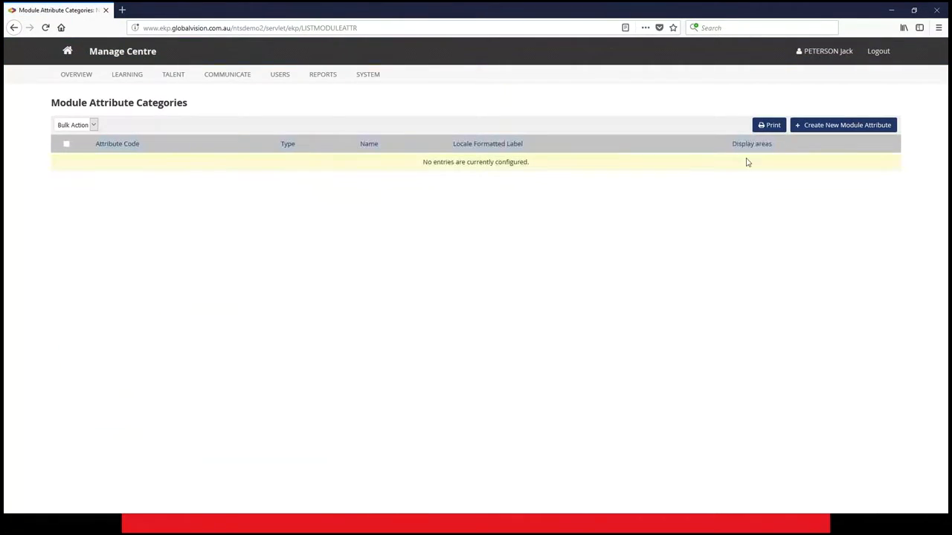
click(825, 127)
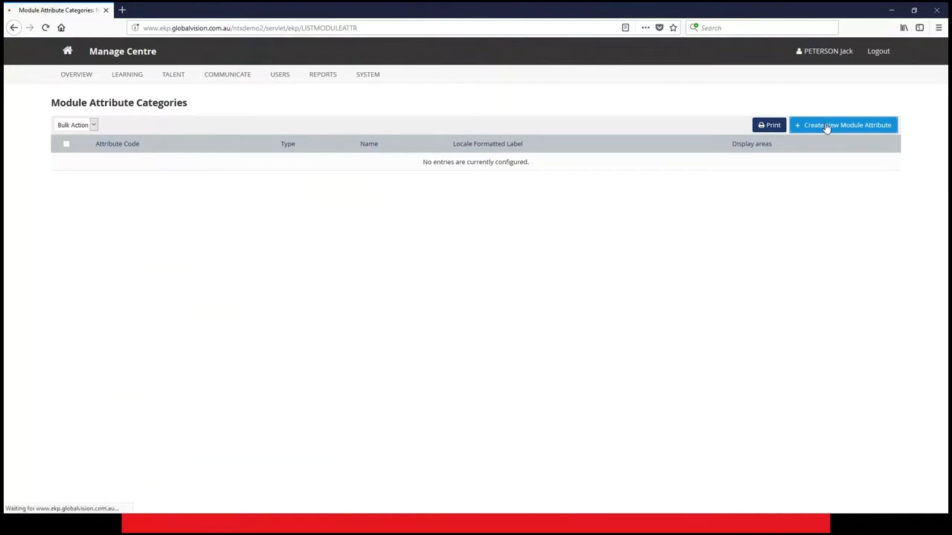
click(126, 146)
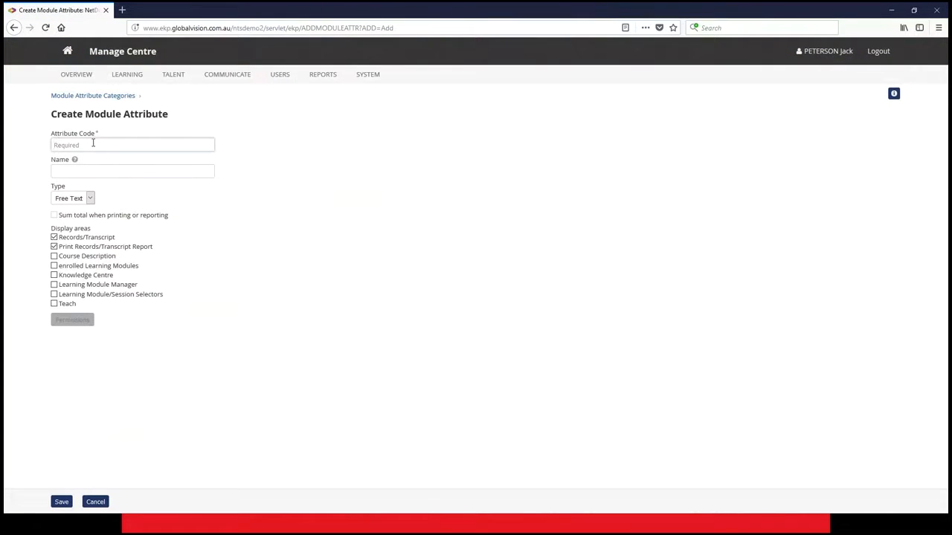
text(tsttype)
click(81, 168)
text(Mo)
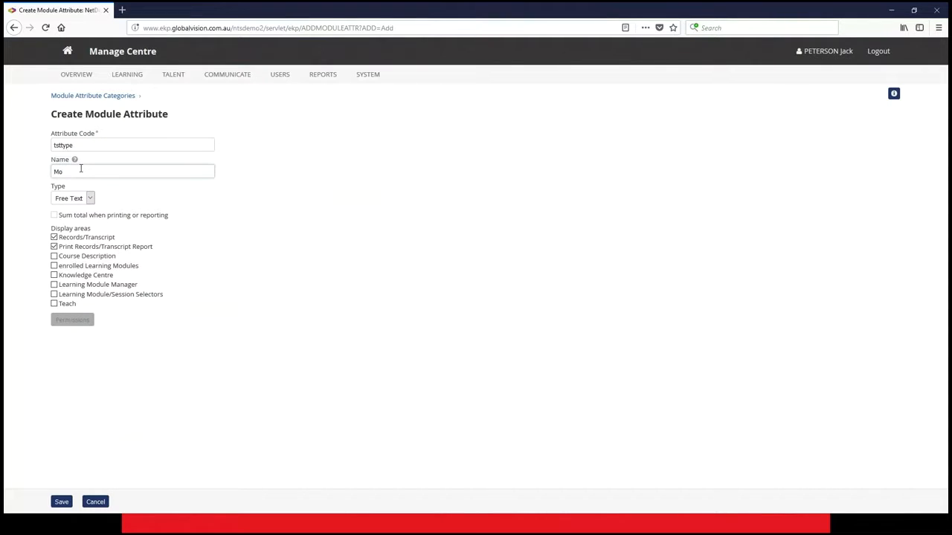
text(dule Type)
click(90, 198)
click(69, 233)
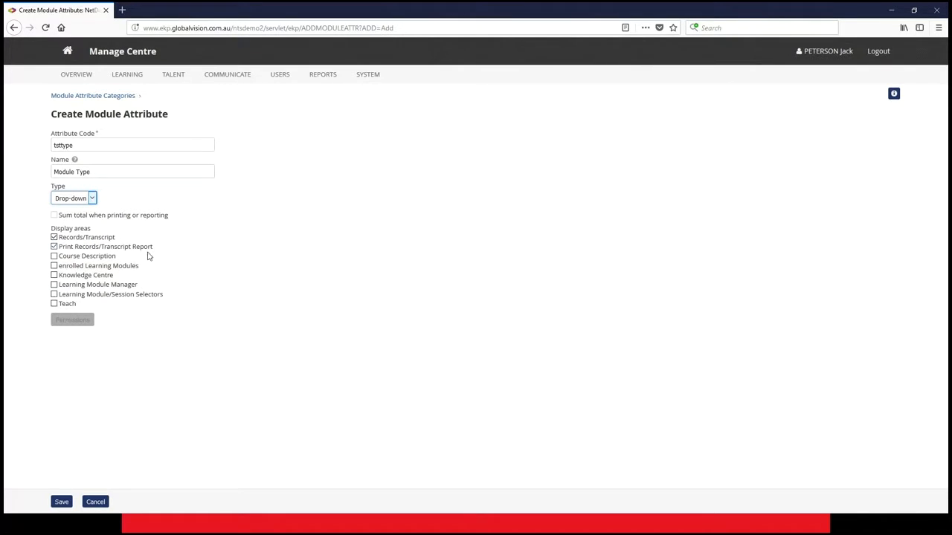
Enable all remaining display areas for the tsttype attribute, from Course Description through Teach, and save it.
click(54, 256)
click(55, 294)
click(54, 284)
click(54, 275)
click(55, 265)
click(54, 304)
click(61, 502)
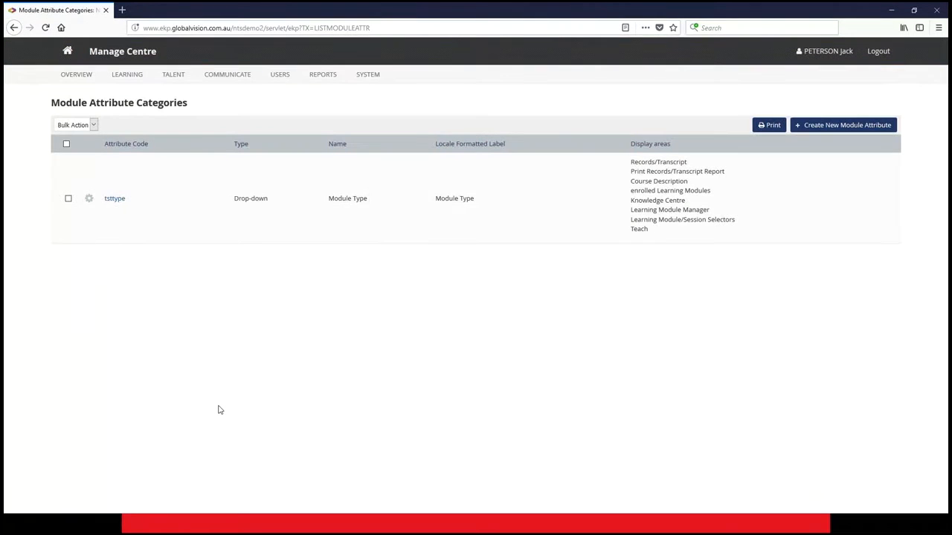
Add a value to the tsttype attribute with code accredited, label key Accredited and description Accredited Course.
click(88, 198)
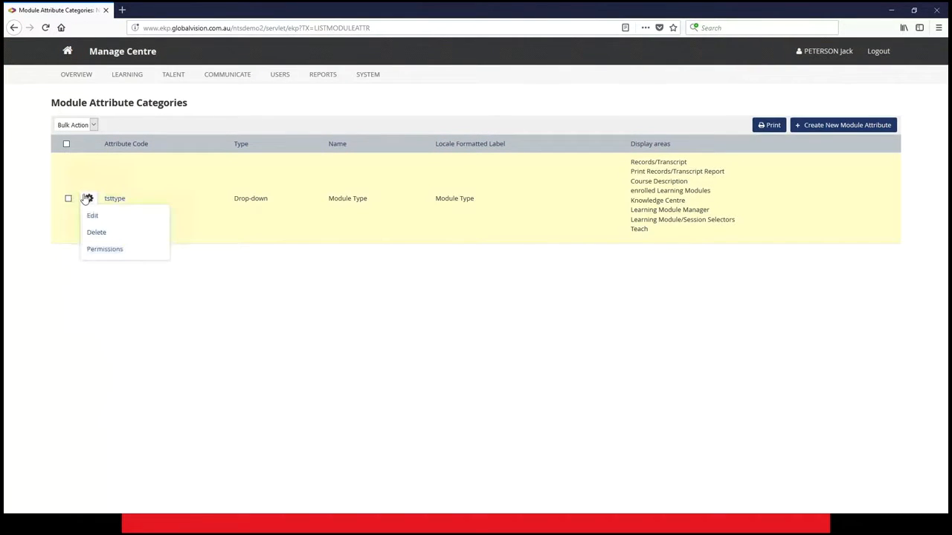
click(92, 215)
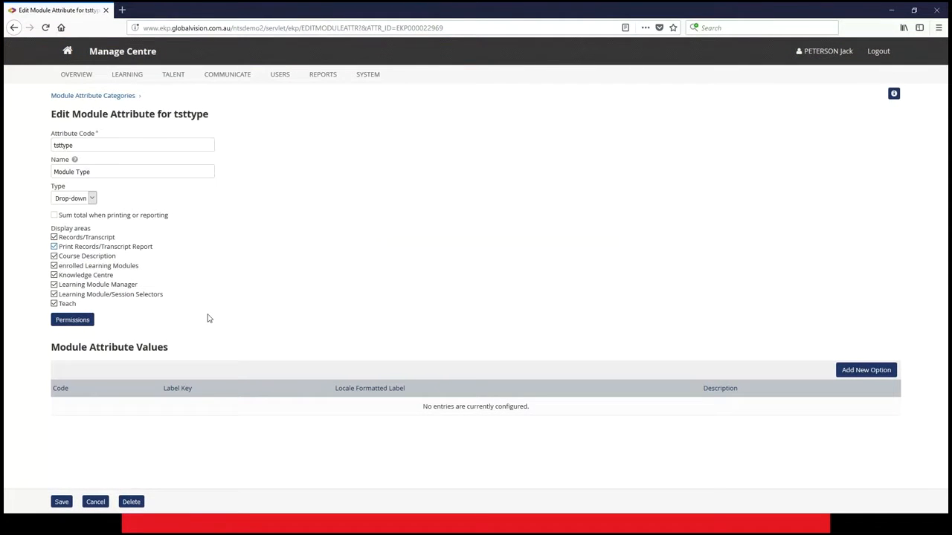
click(883, 373)
click(112, 149)
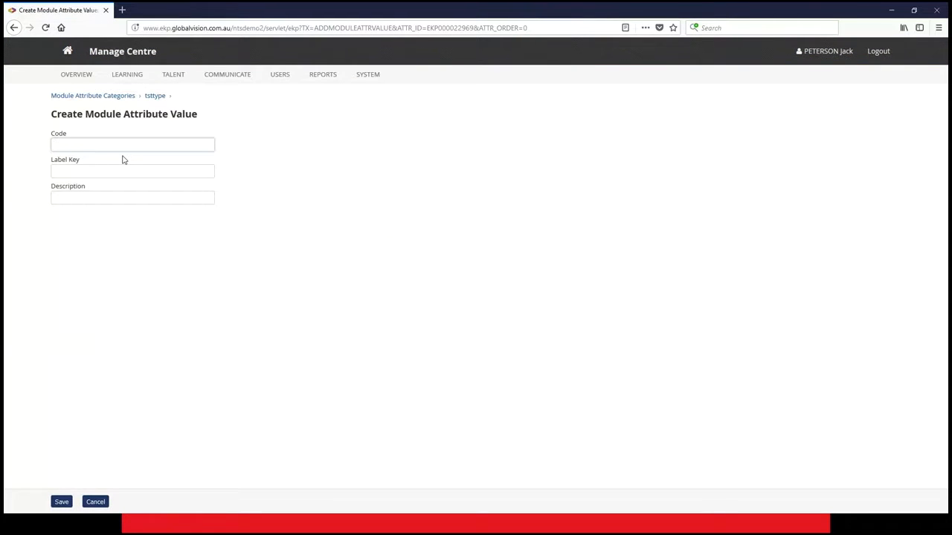
text(accredited)
click(95, 172)
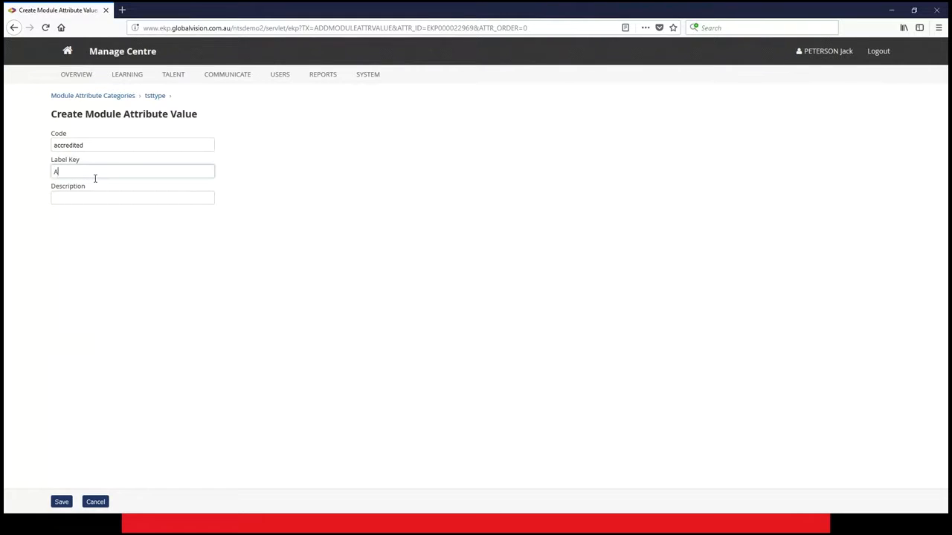
text(Accredited)
click(83, 194)
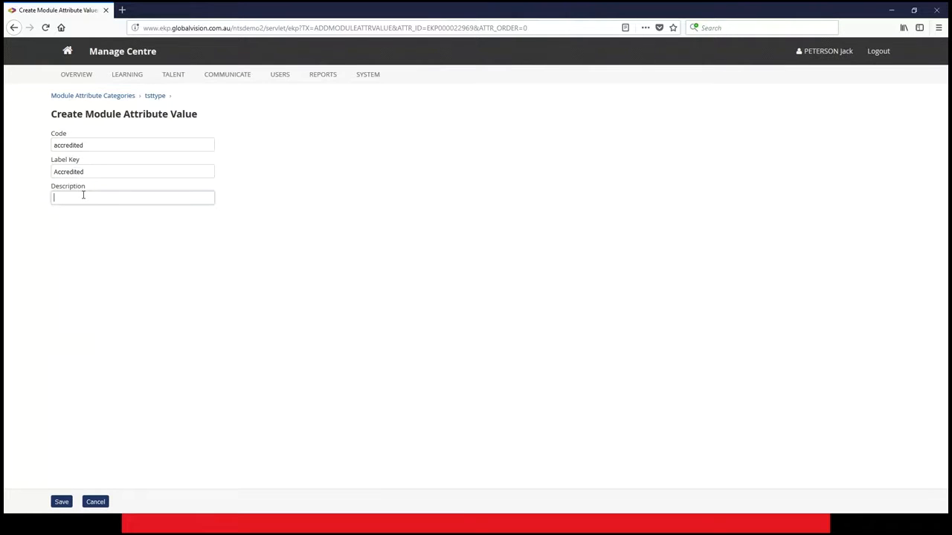
text(Accredio)
key(Delete)
text(Course)
click(63, 502)
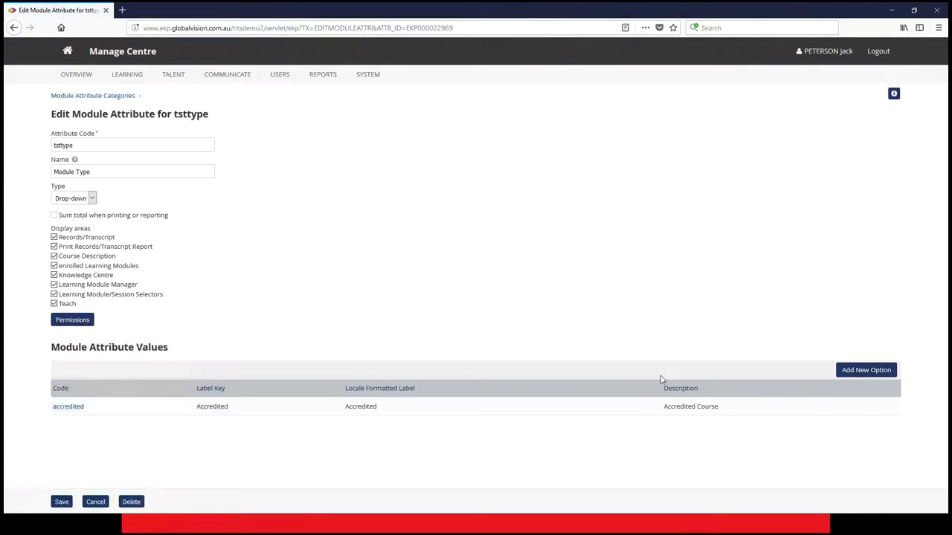
Start a second tsttype attribute value with code nonaccreited and label key Non-Accredited.
click(868, 370)
click(97, 145)
text(nonacc)
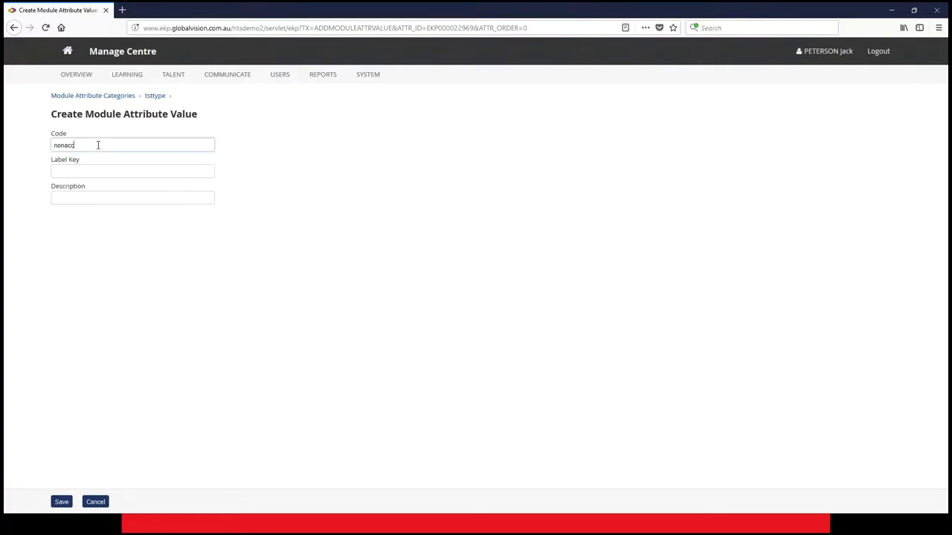
text(reited)
click(71, 172)
text(a)
click(67, 184)
click(57, 172)
text(Non-)
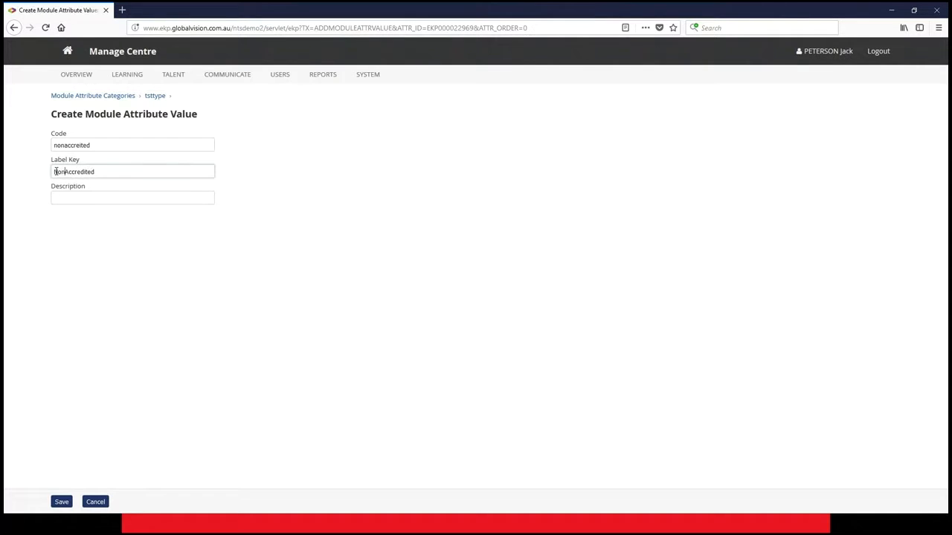
Set the new value's description to Non-Accredited Course, then save the value and the tsttype attribute.
click(84, 196)
text(A)
click(69, 211)
click(54, 198)
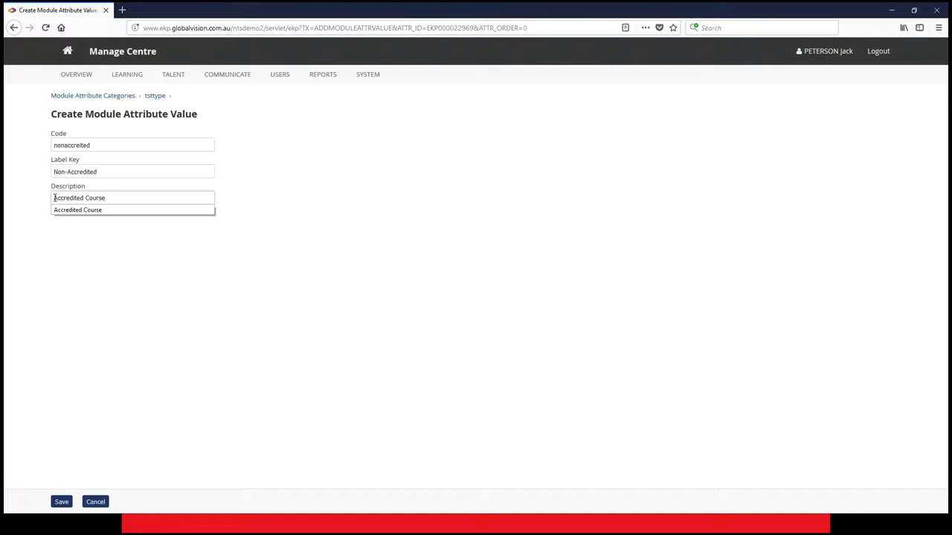
text(Non-)
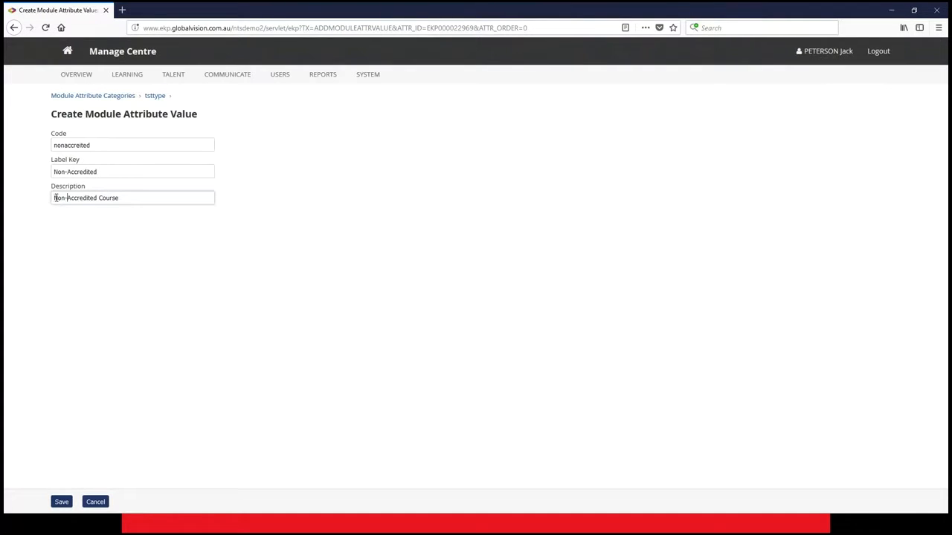
click(62, 502)
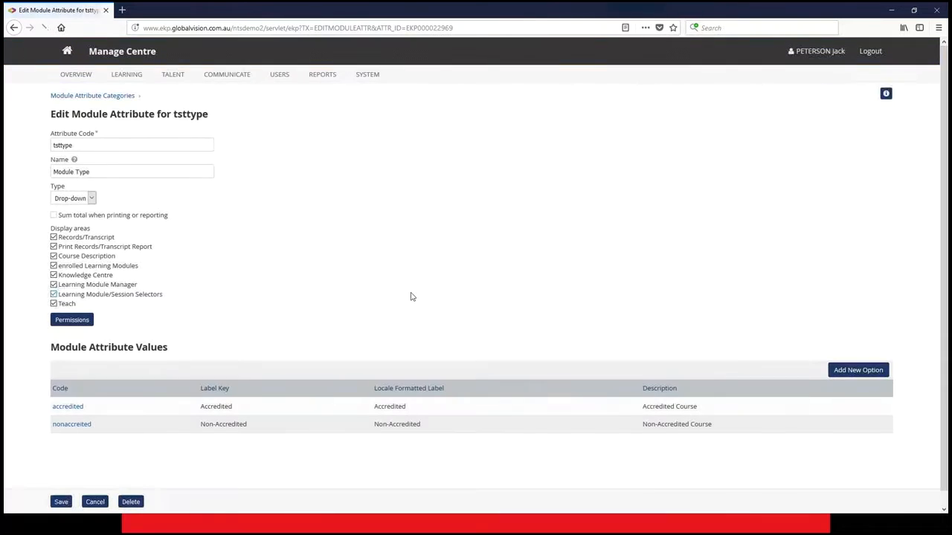
click(125, 75)
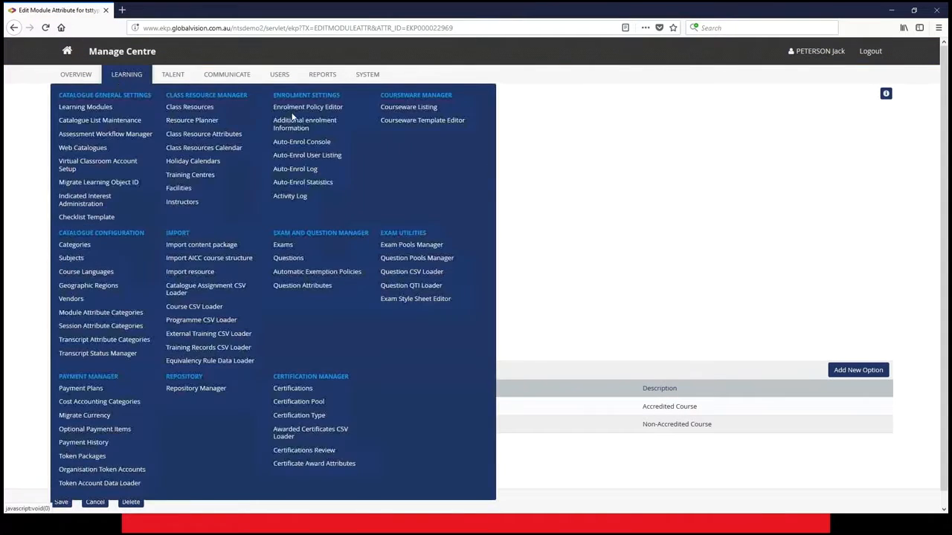
click(61, 502)
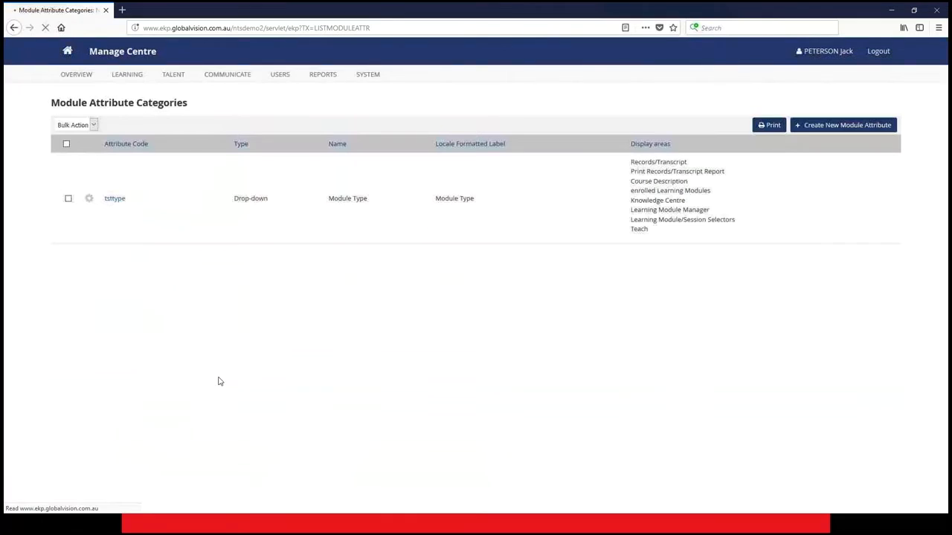
Open the Capstone learning module, set its Module Type attribute to Accredited and save the module properties.
click(127, 75)
click(86, 107)
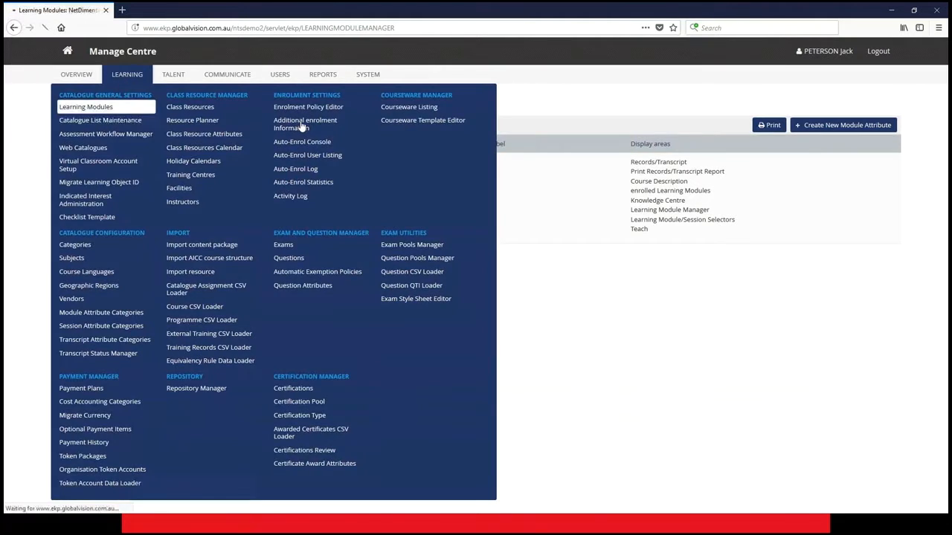
click(112, 358)
drag(4, 115, 658, 147)
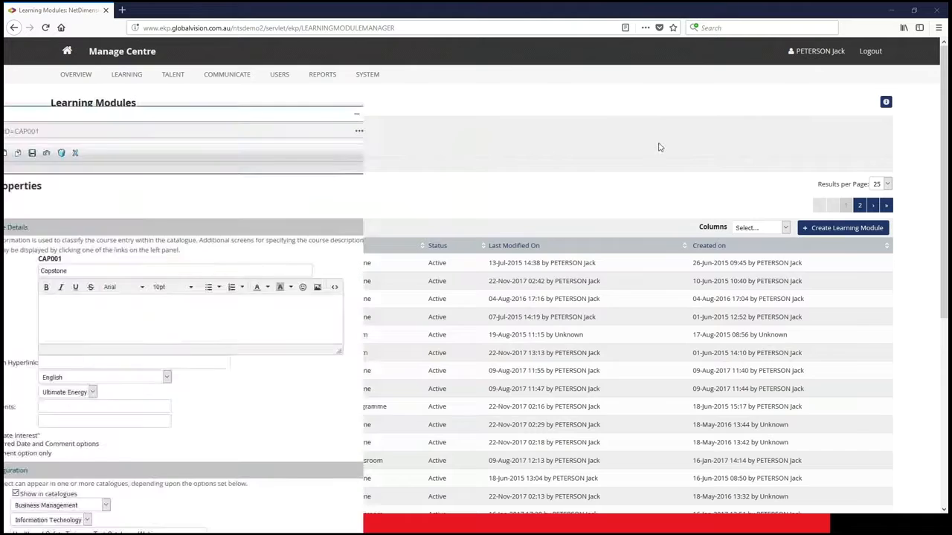
scroll(751, 319, down, 8)
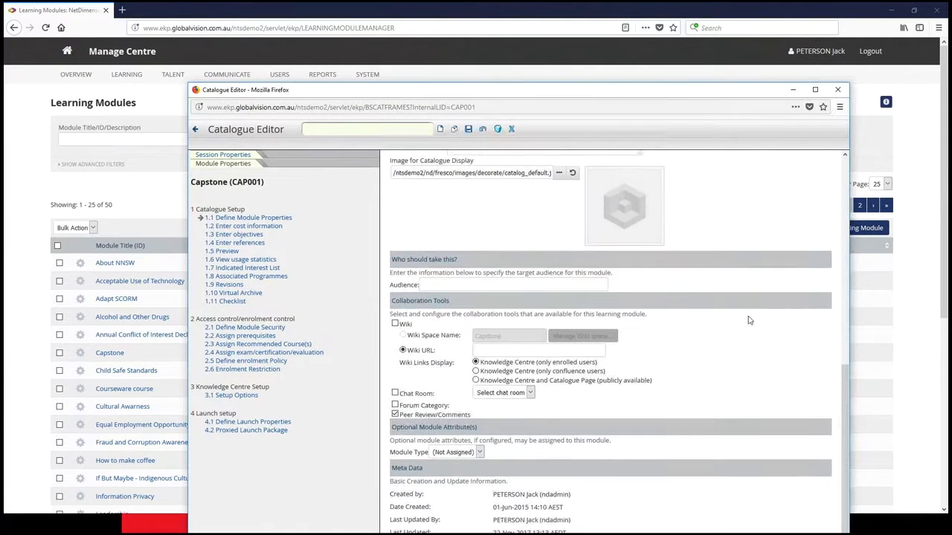
drag(391, 456, 429, 454)
click(480, 452)
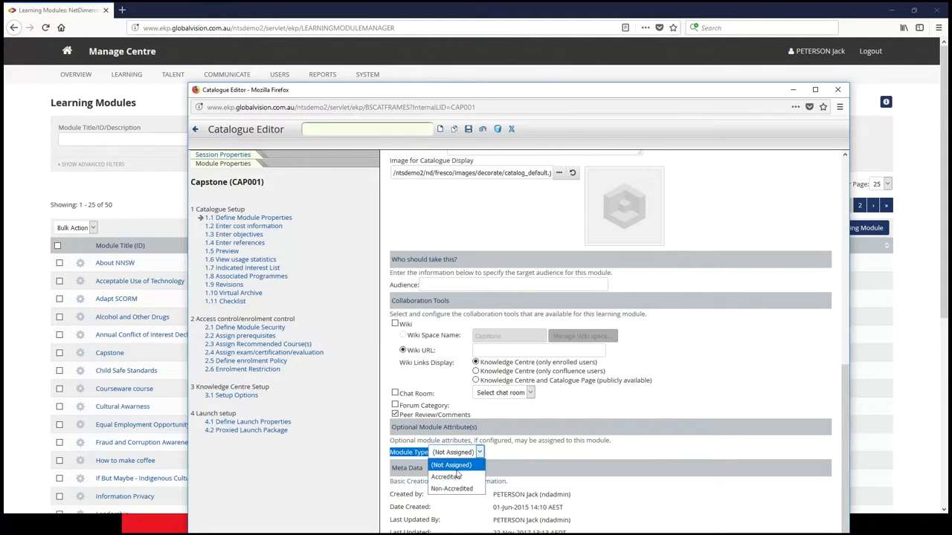
click(453, 476)
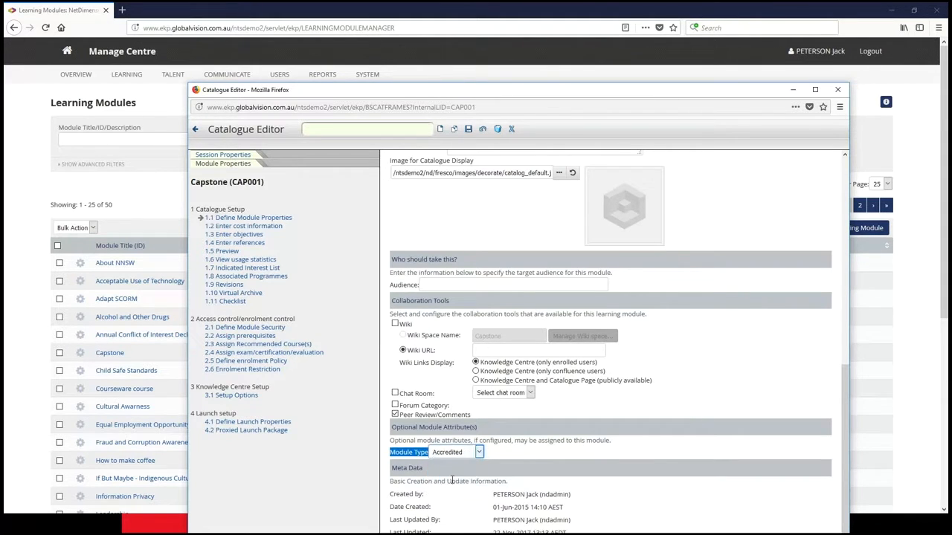
click(469, 129)
Check the Capstone module's saved catalogue settings and optional module attribute, then close the editor.
scroll(511, 290, down, 3)
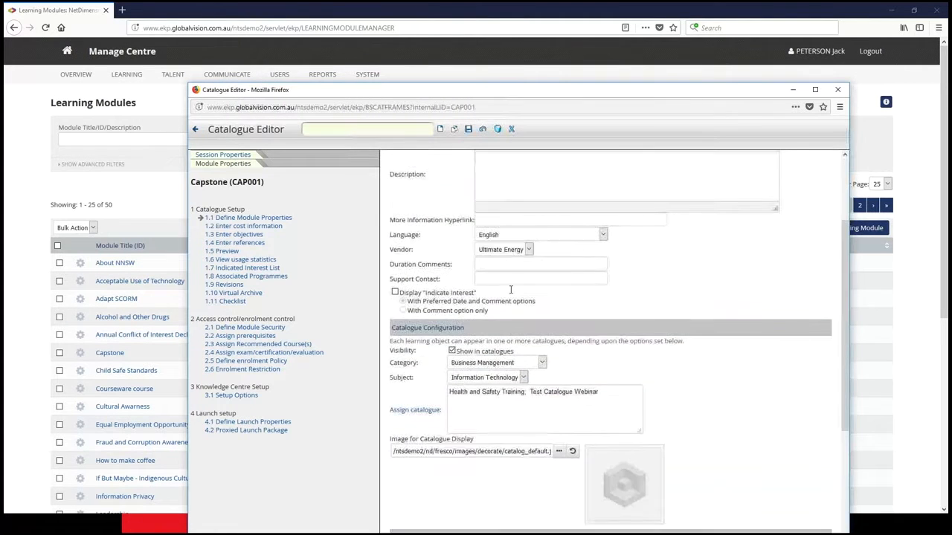
scroll(511, 290, down, 7)
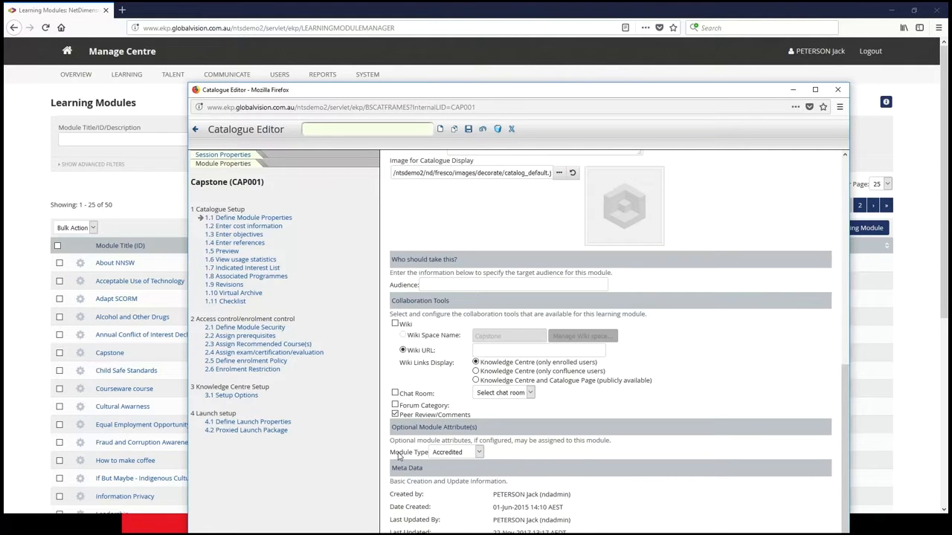
double_click(524, 454)
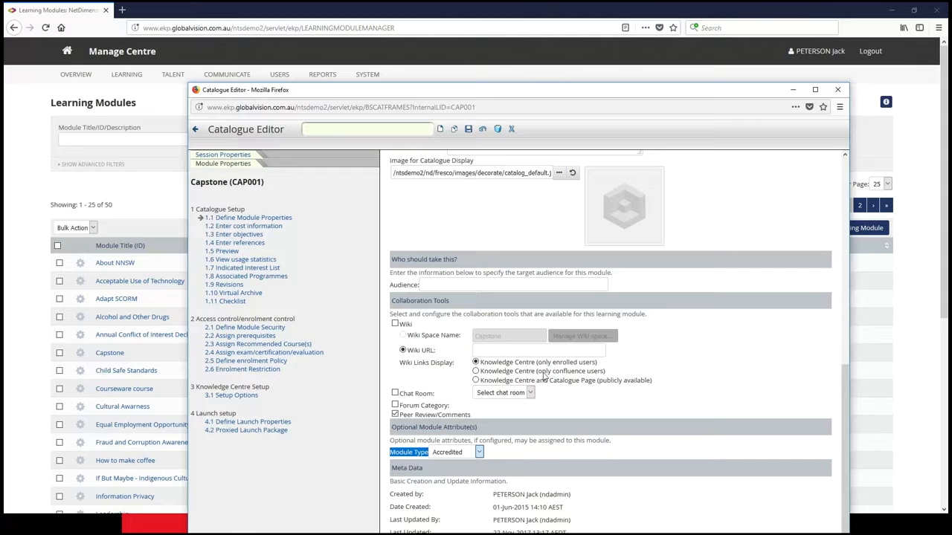
click(511, 130)
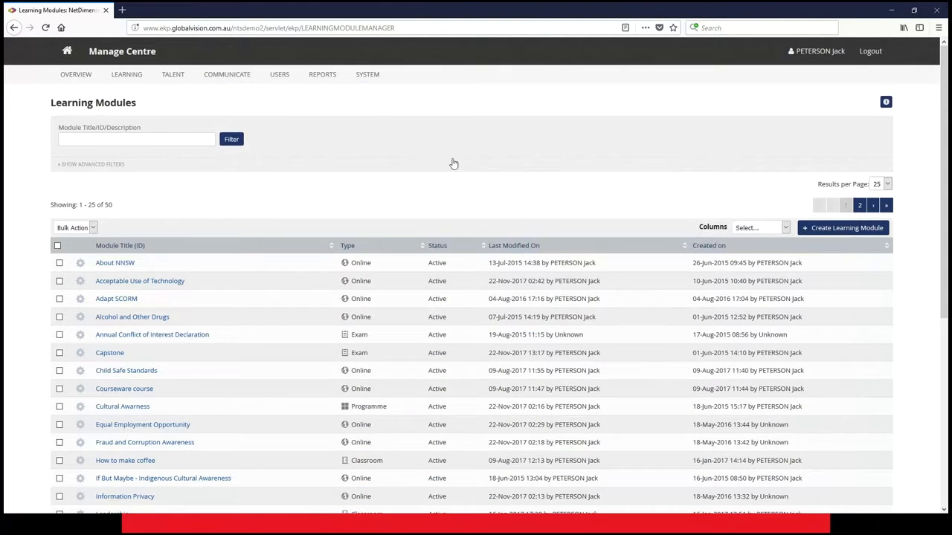
Review the Session Attribute Categories and the Transcript Attribute Categories in the catalogue configuration.
click(123, 77)
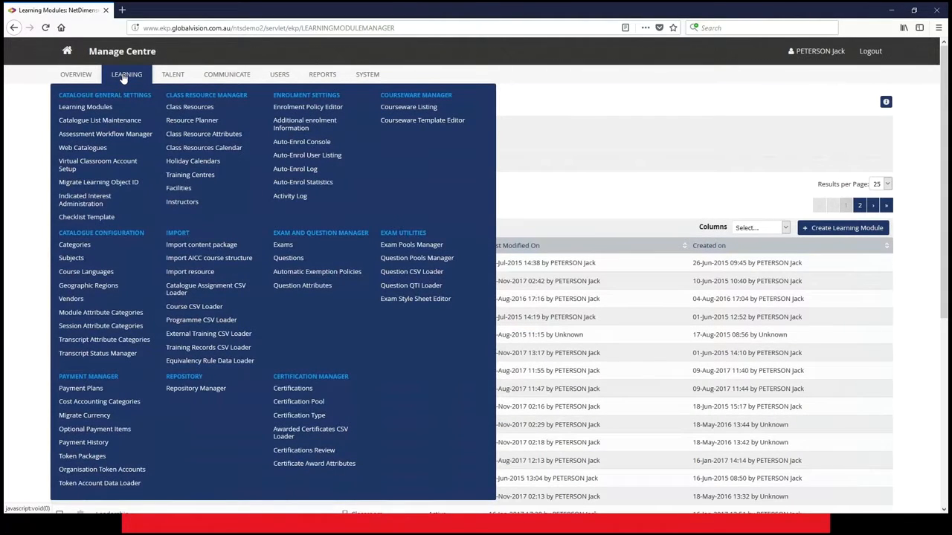
click(94, 327)
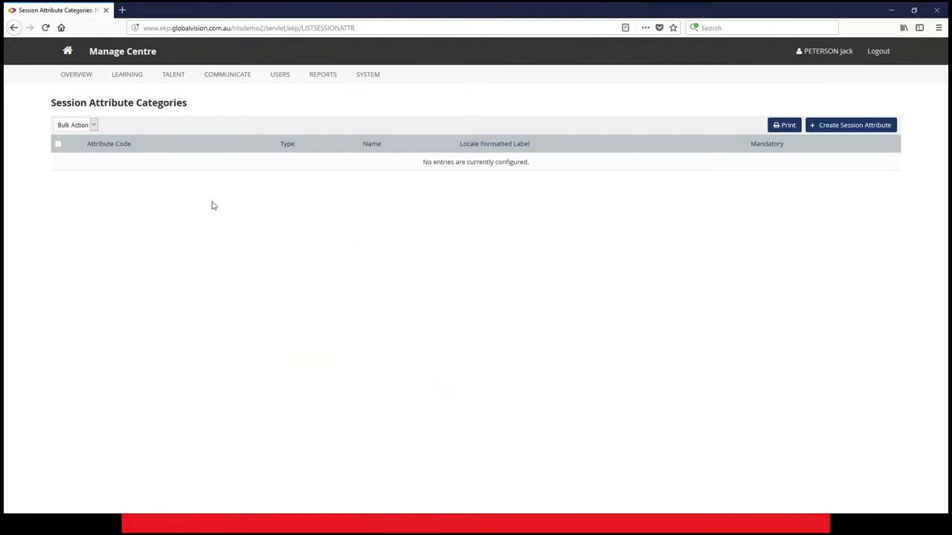
mouse_move(124, 75)
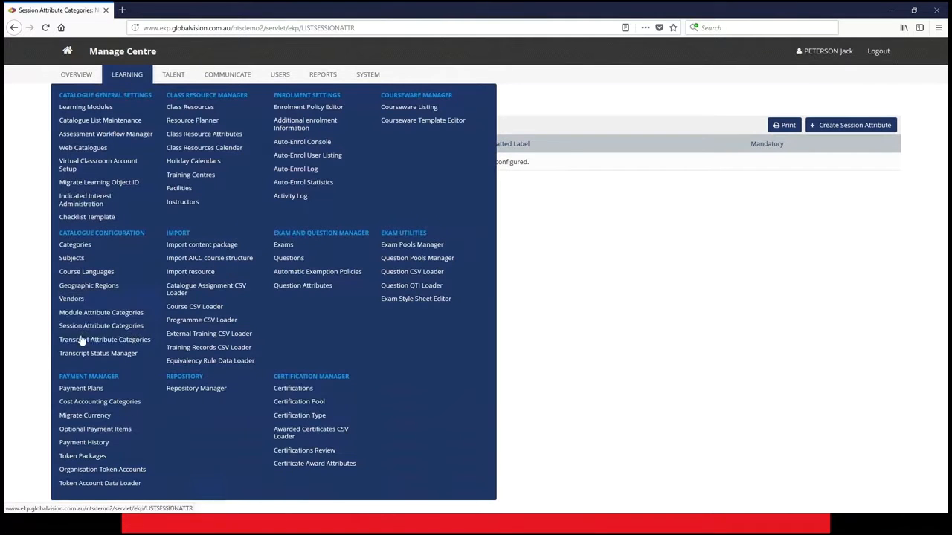
click(82, 342)
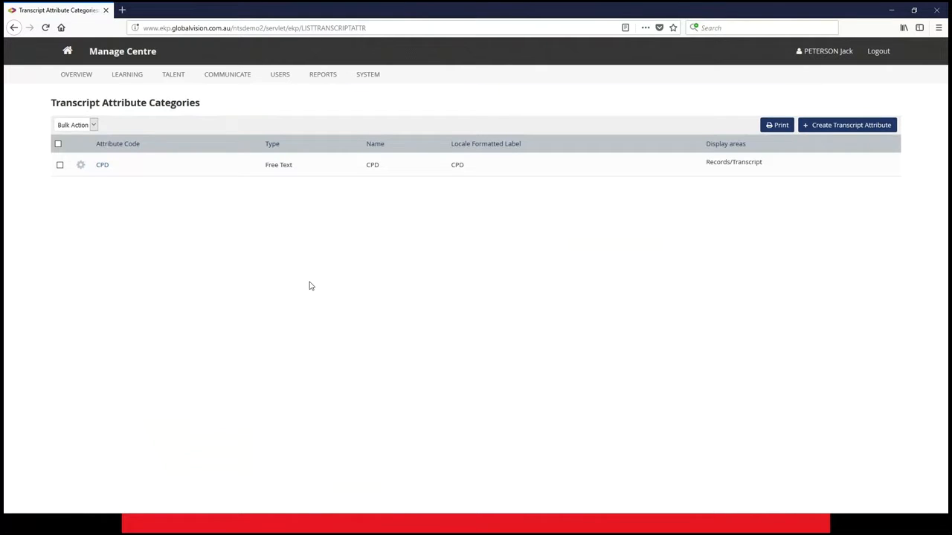
Open the Transcript Status Manager and look through the list of transcript statuses.
mouse_move(137, 79)
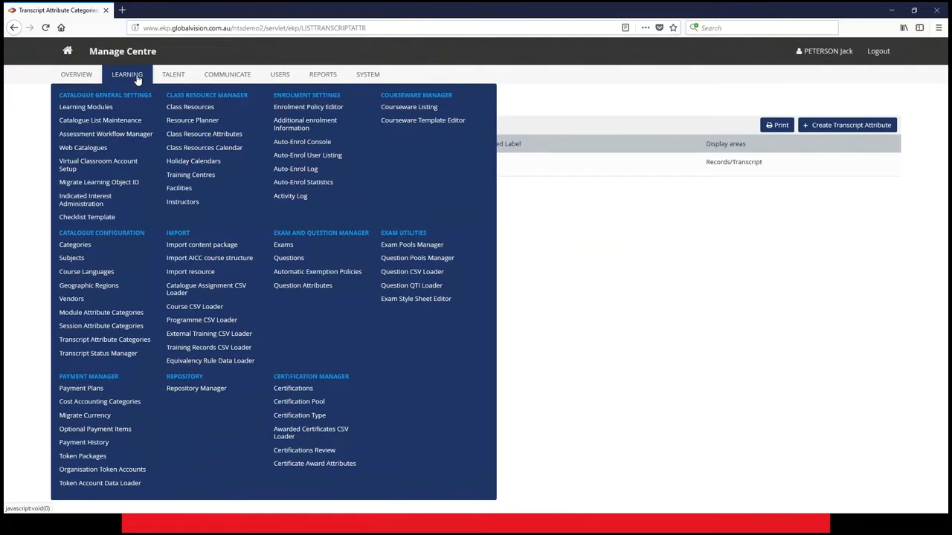
click(84, 356)
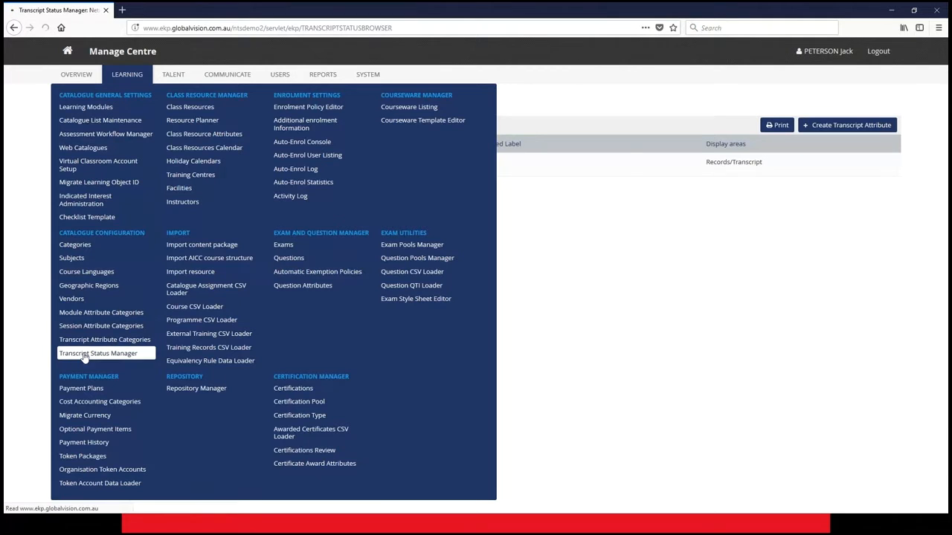
scroll(855, 195, down, 1)
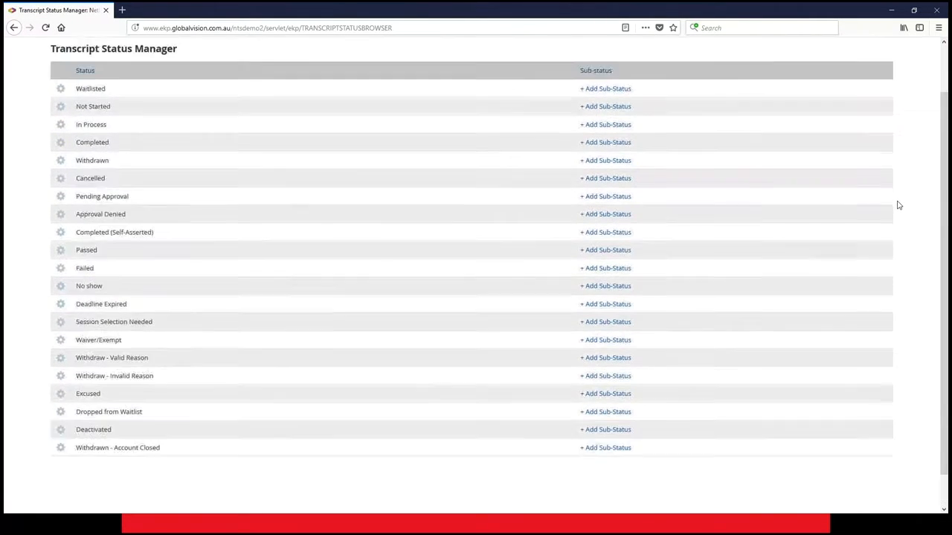
scroll(896, 204, up, 2)
scroll(230, 198, down, 1)
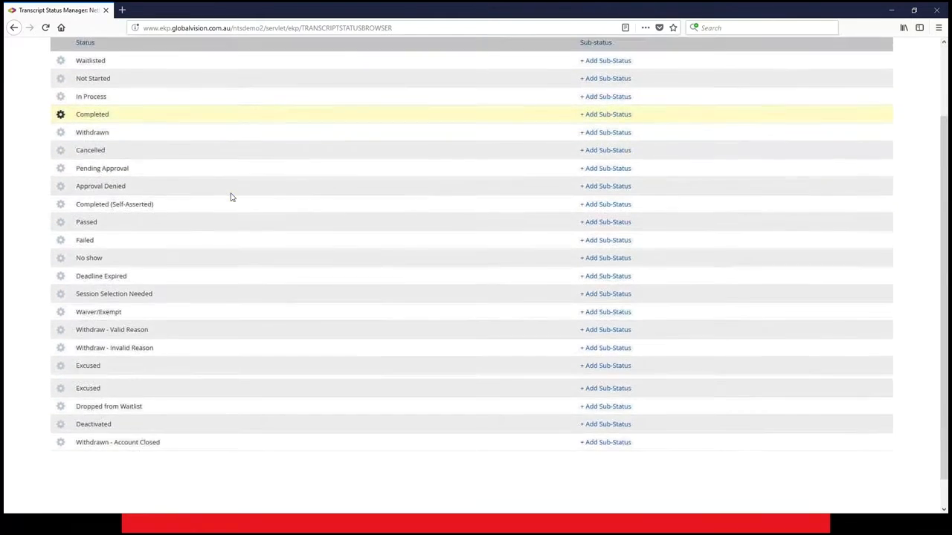
scroll(31, 212, up, 1)
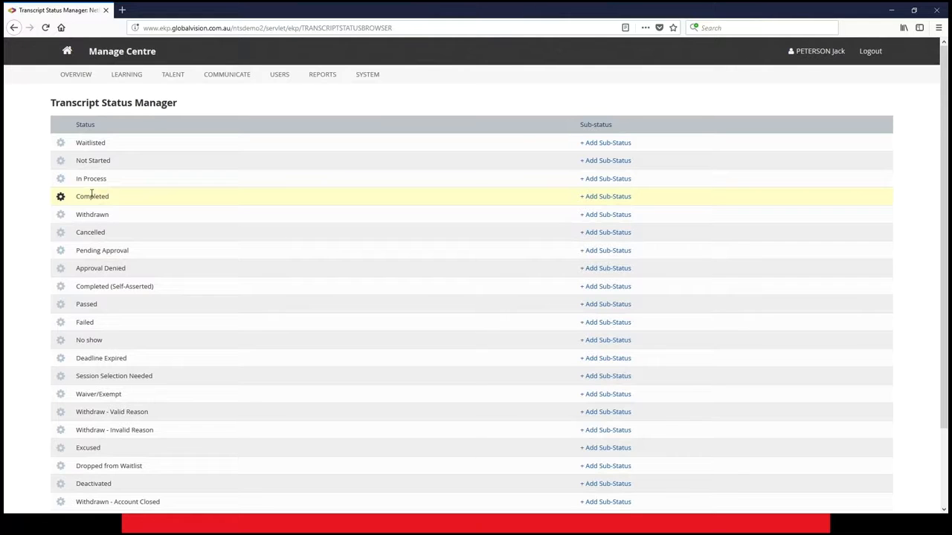
Start a new sub-status for the Completed transcript status with the code completedapproved.
click(583, 198)
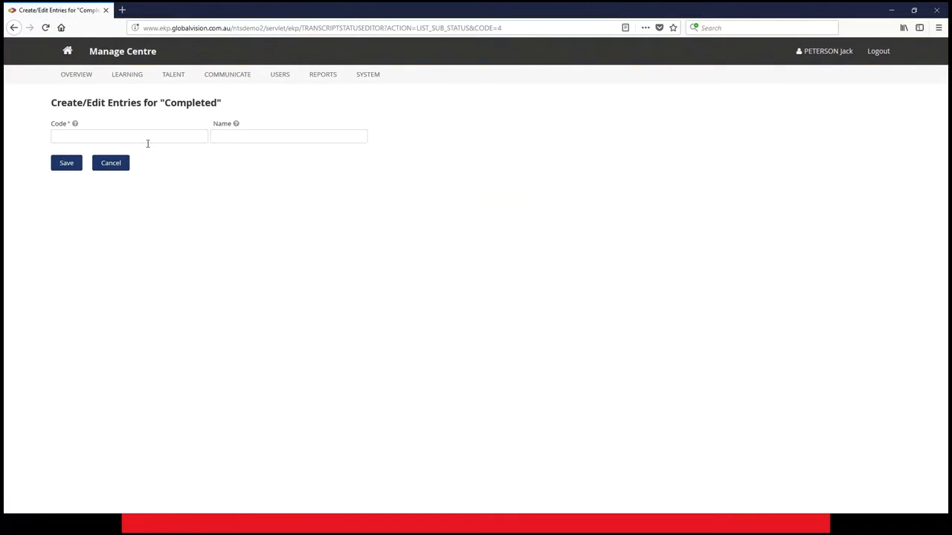
click(151, 138)
text(comp)
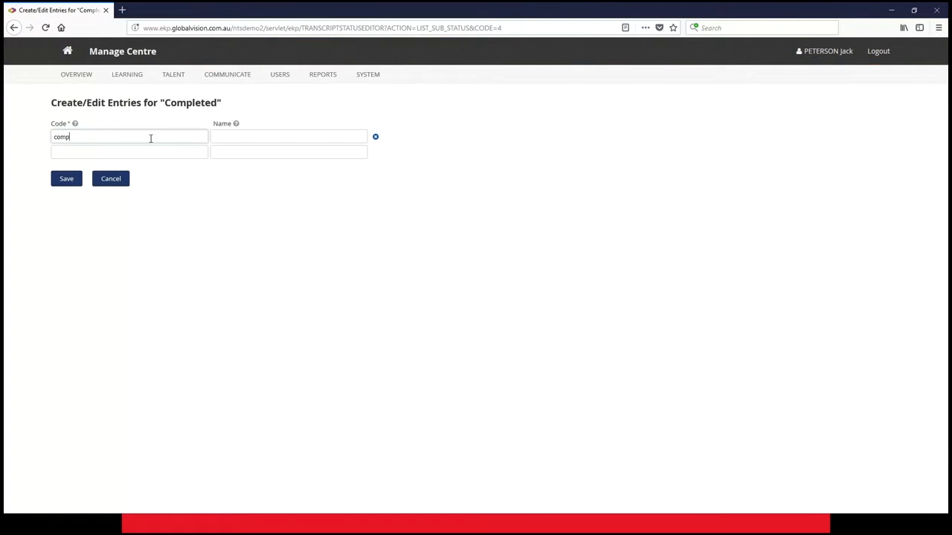
text(letedapproved)
Name the completedapproved sub-status Completed Approved.
click(252, 134)
double_click(141, 131)
key(ctrl+c)
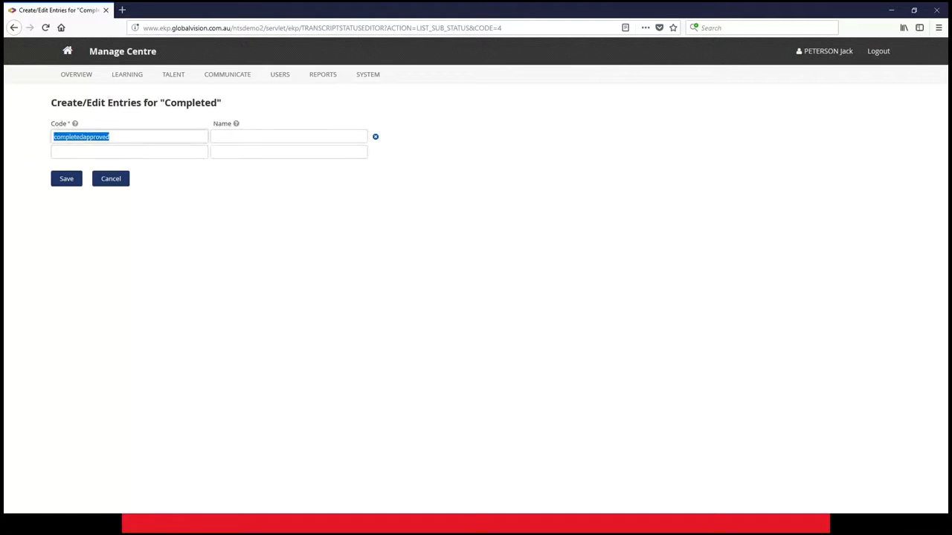
click(259, 138)
key(ctrl+v)
click(242, 137)
key(Delete)
text(A)
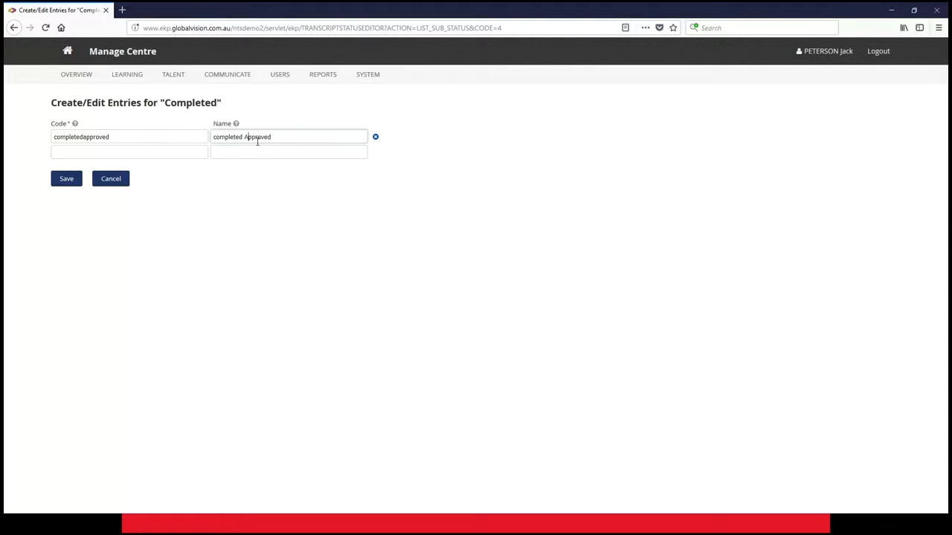
key(Delete)
text(C)
Add a second sub-status entry for Completed with the name Completed Pending Approval.
key(ctrl+a)
key(ctrl+c)
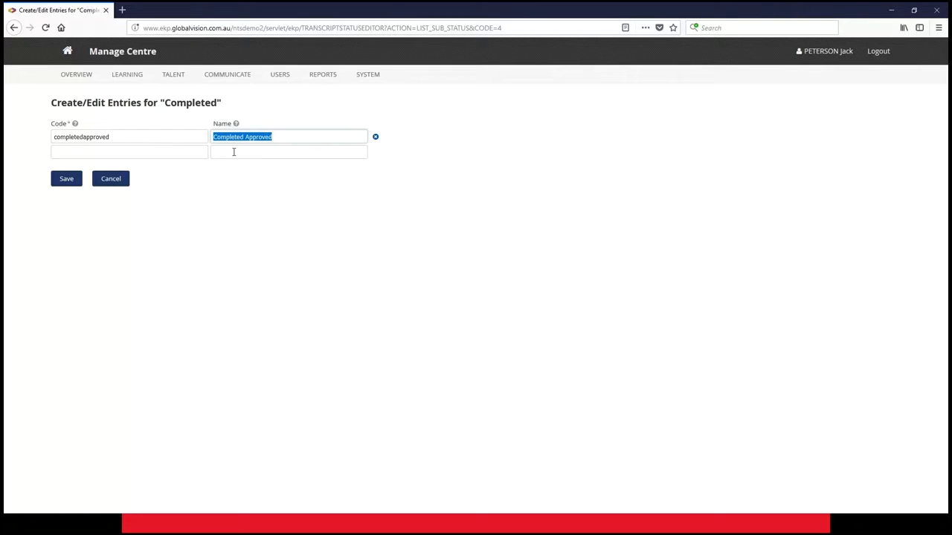
click(234, 151)
key(ctrl+v)
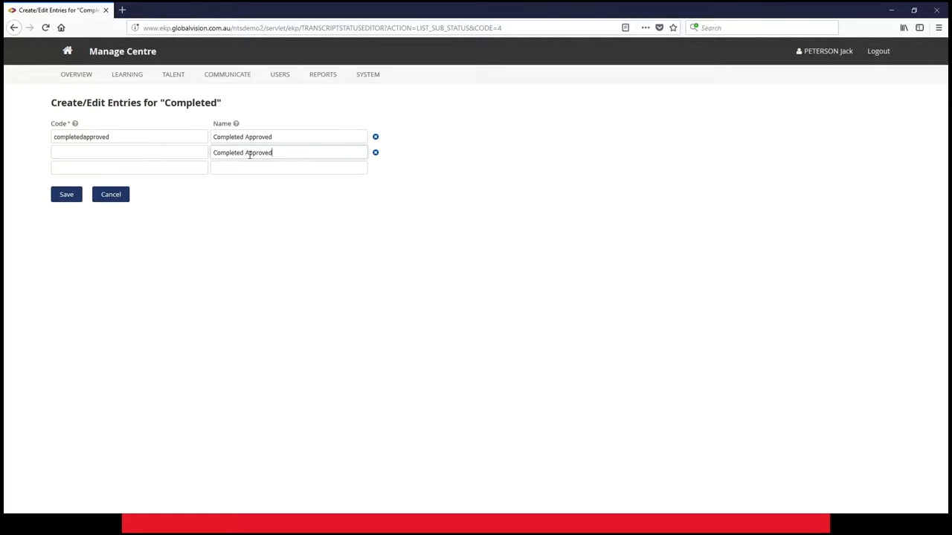
click(246, 154)
text(Pending)
key(Delete)
key(Delete)
text(al)
Give the second sub-status the code completedpendingapproved and save both Completed sub-statuses.
drag(298, 153, 168, 146)
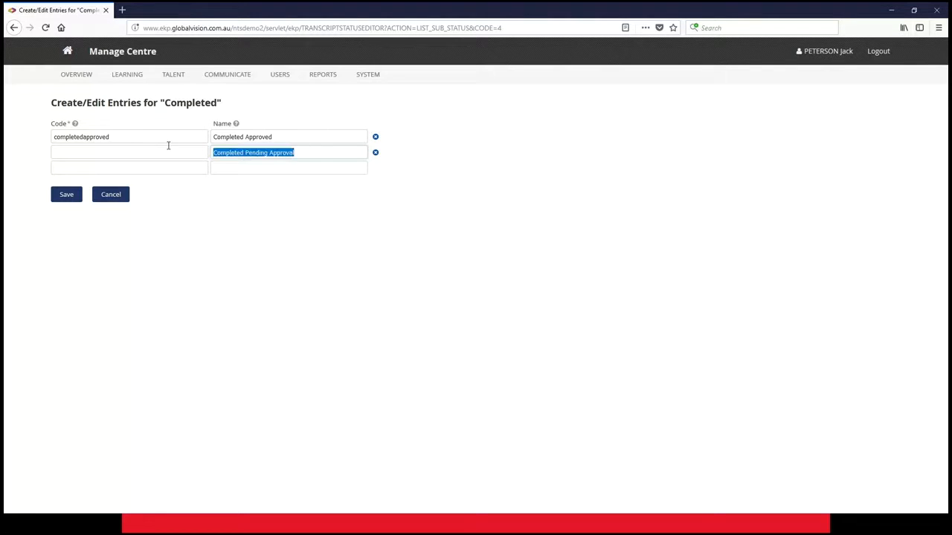
drag(111, 136, 21, 136)
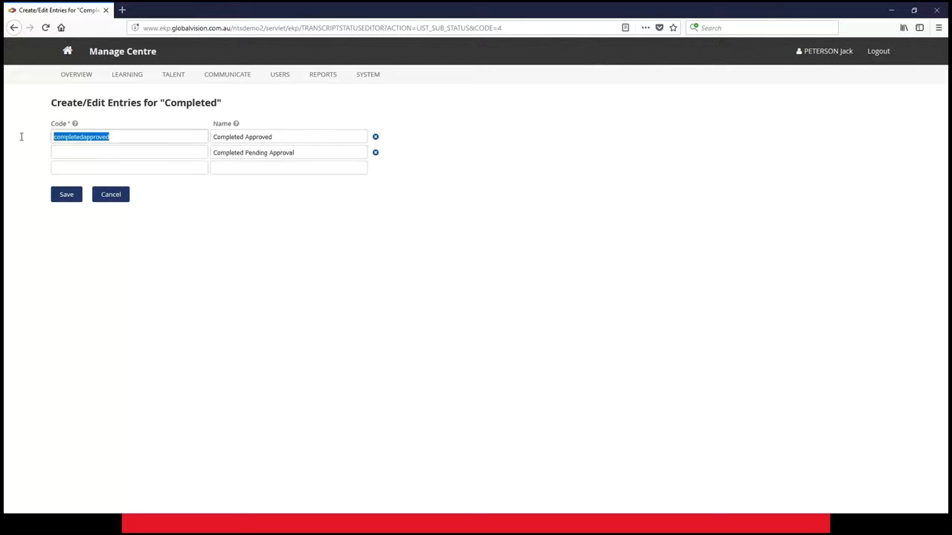
key(ctrl+c)
click(109, 153)
key(ctrl+v)
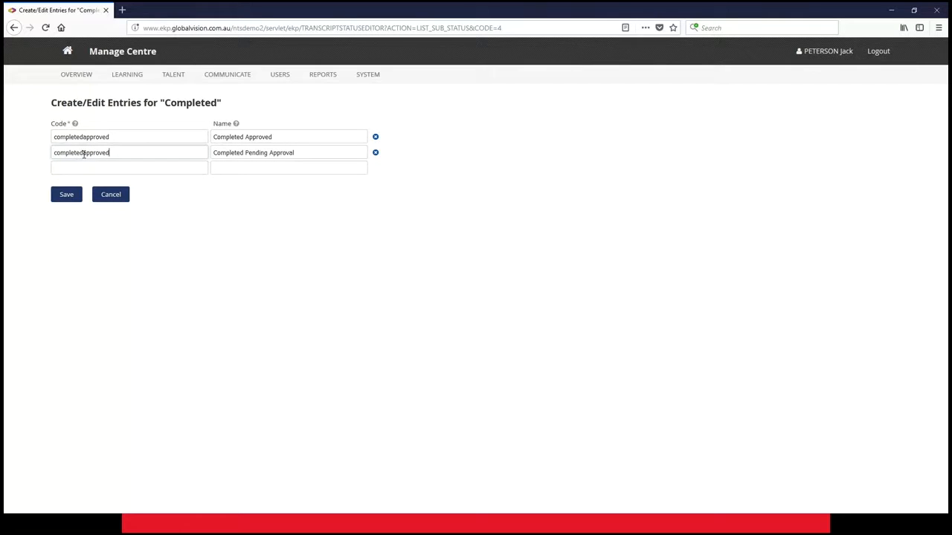
click(83, 152)
text(pending)
click(62, 196)
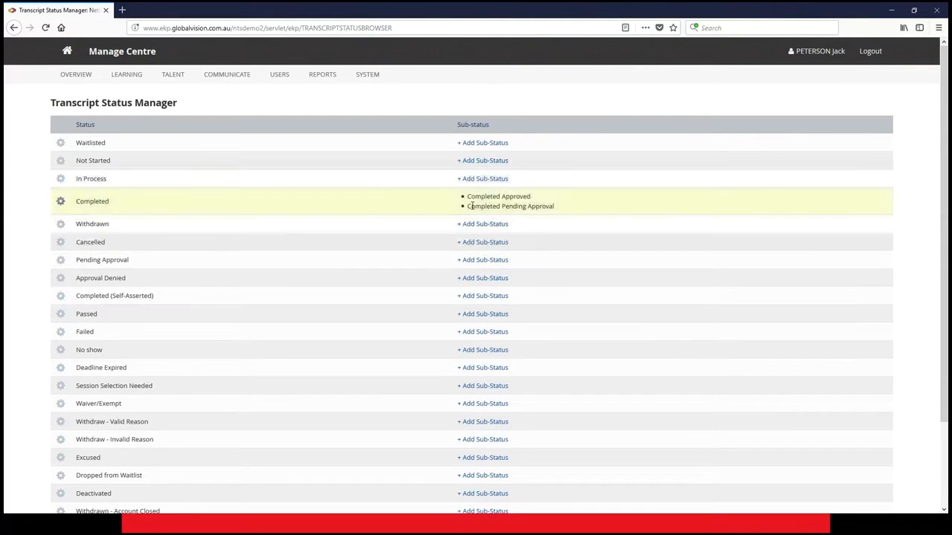
Open the Capstone learning module's session properties and view its participants.
click(127, 74)
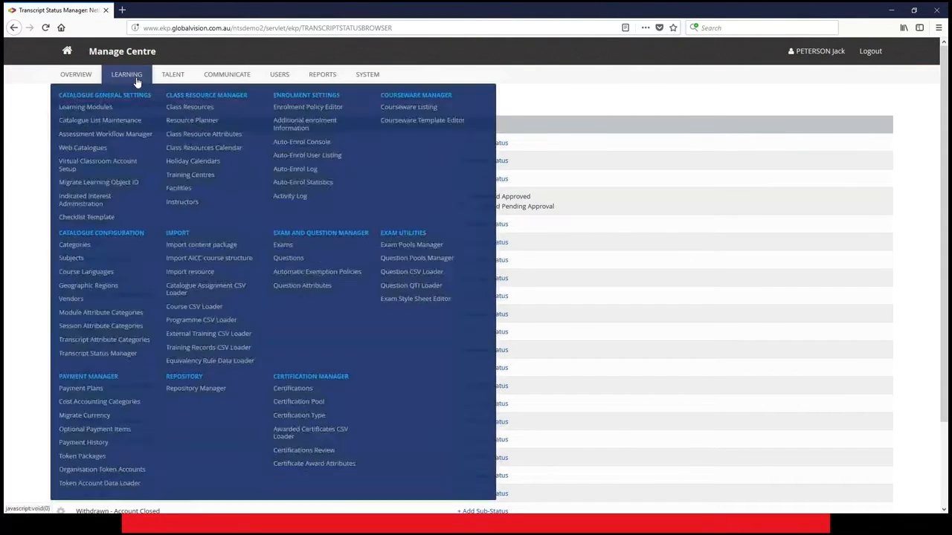
click(92, 111)
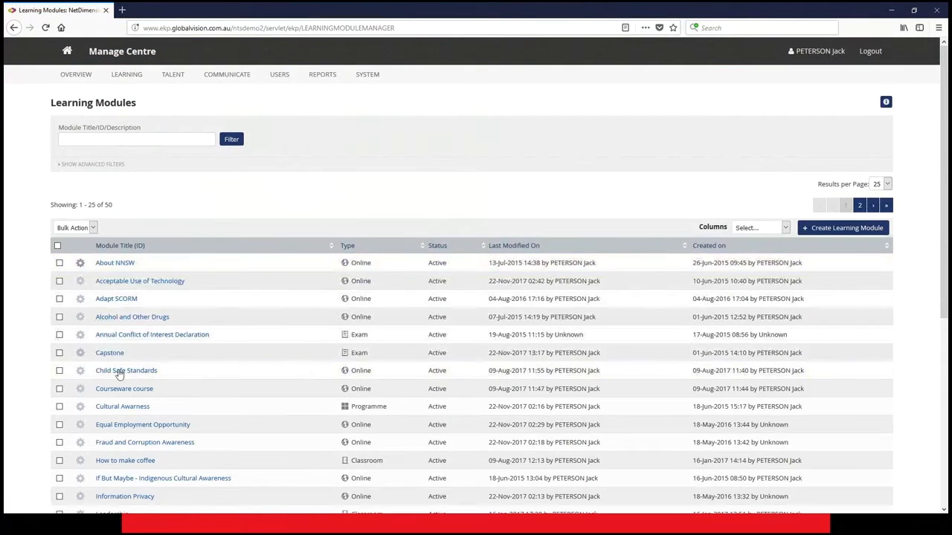
click(109, 353)
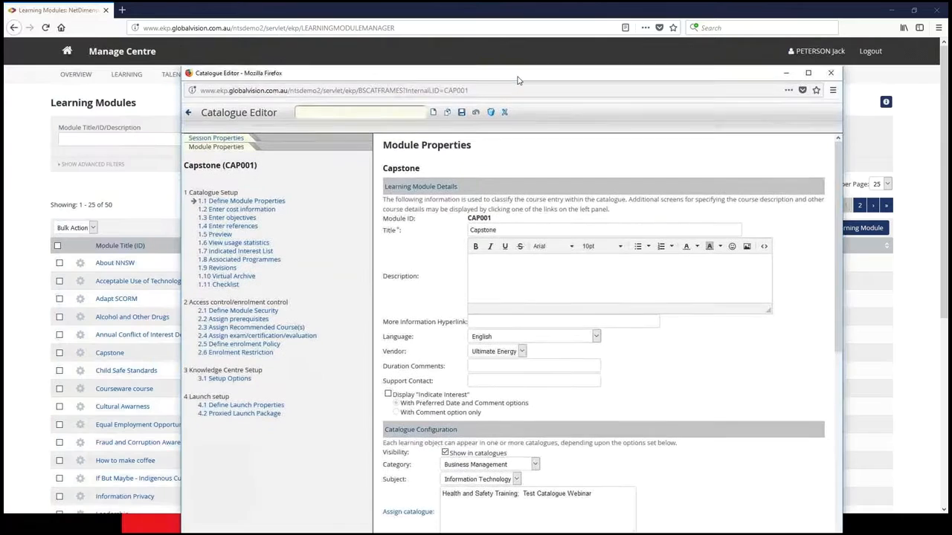
click(220, 139)
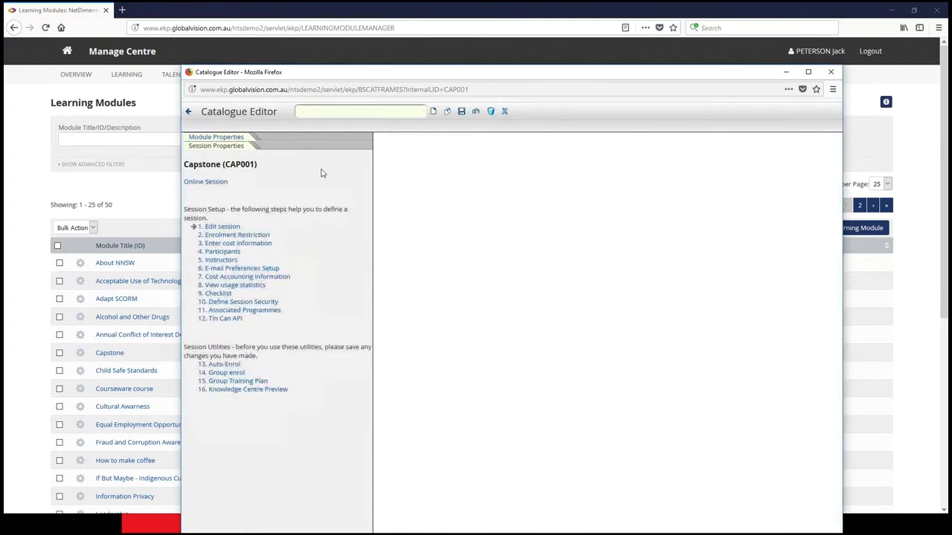
click(225, 252)
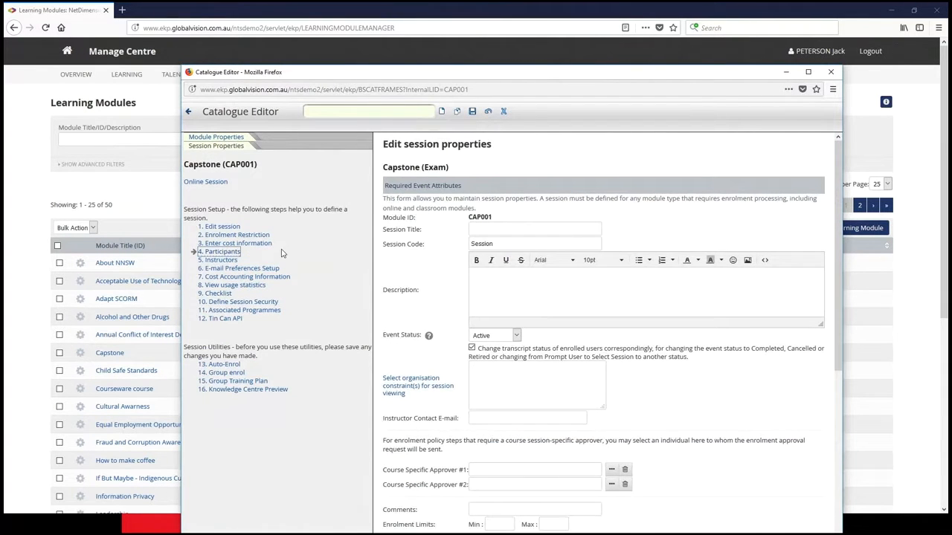
In Capstone's group enrolment, search for the administrator's user ID and select that user as the participant.
click(220, 372)
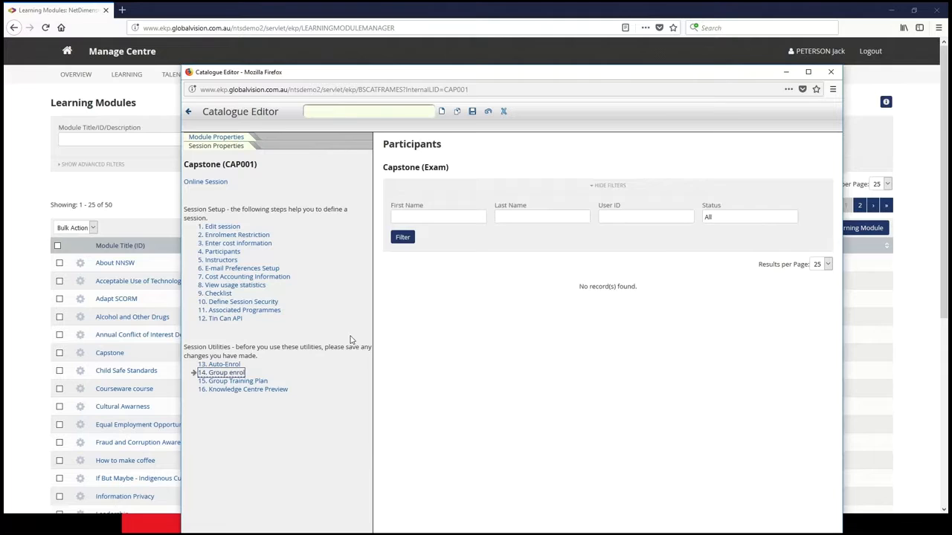
click(420, 288)
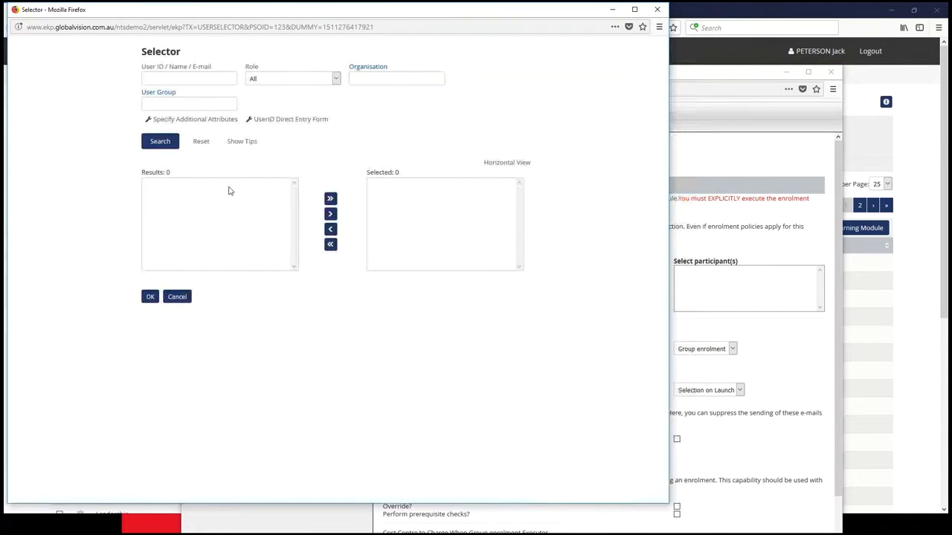
click(168, 80)
text(n)
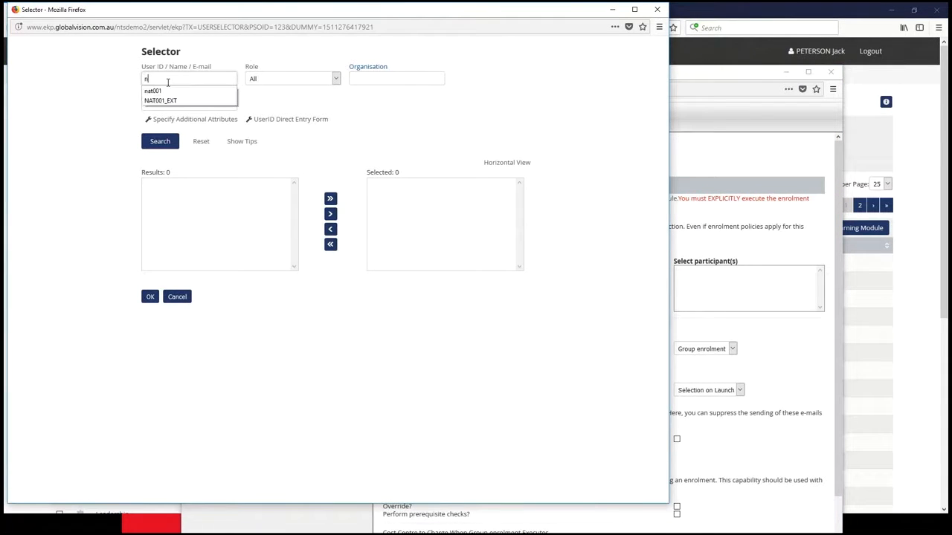
text(dadmin)
click(159, 141)
click(168, 185)
double_click(168, 185)
click(150, 296)
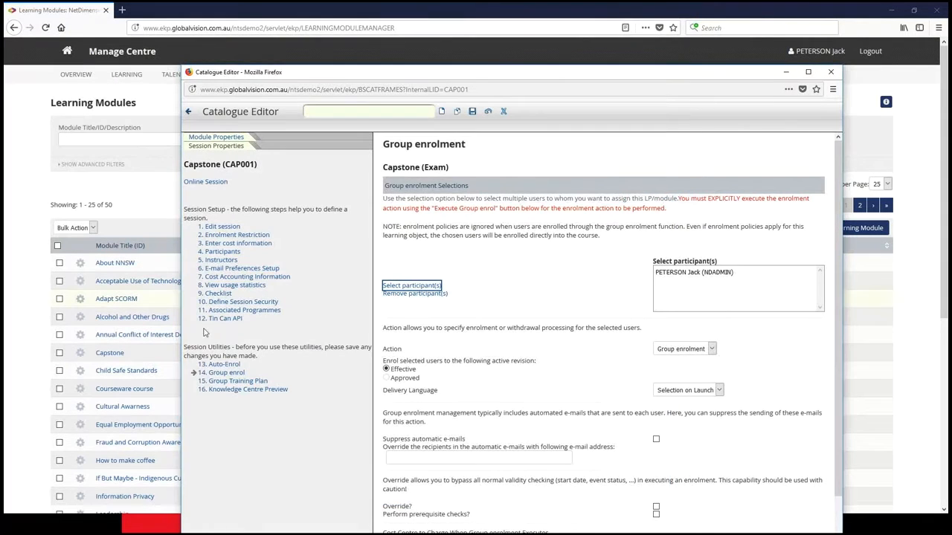
Suppress automatic e-mails, execute the group enrolment for Capstone and close the enrolment result window.
click(656, 369)
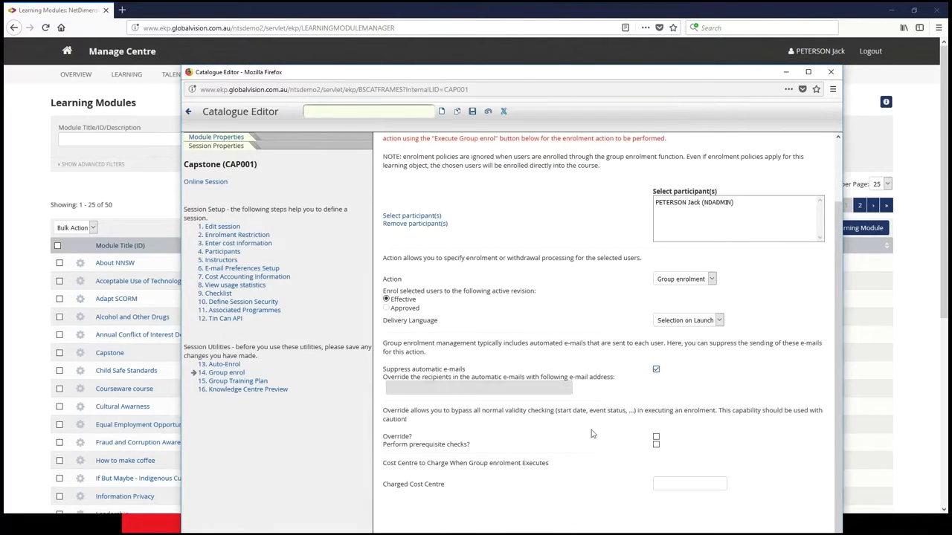
drag(324, 74, 274, 18)
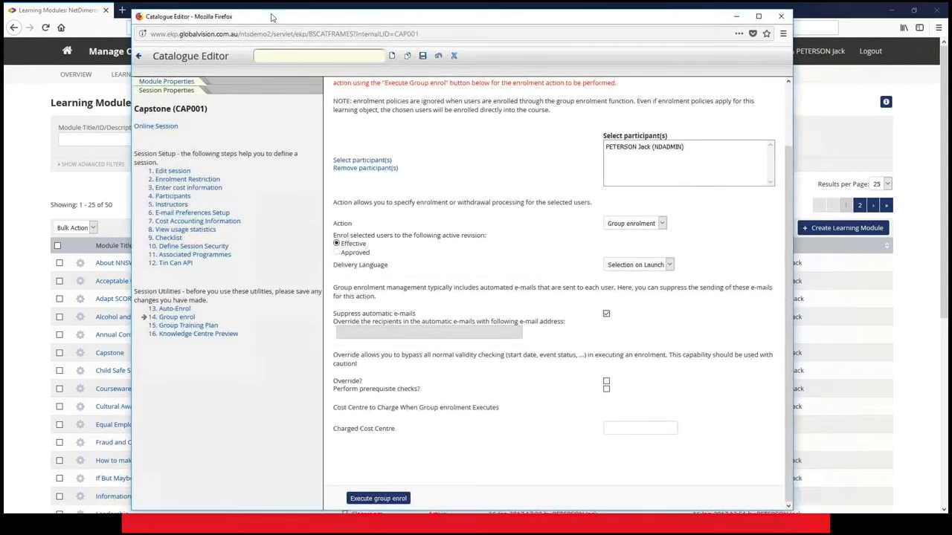
click(402, 499)
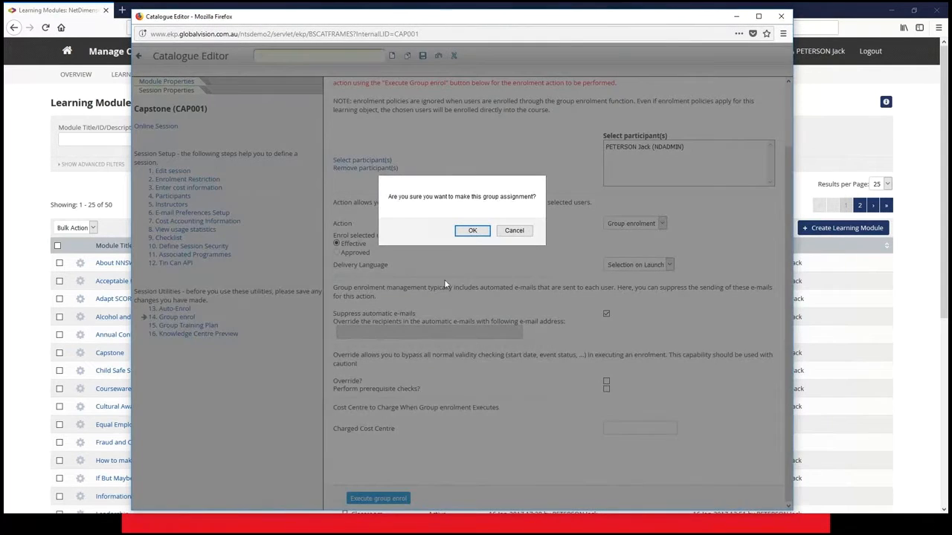
click(470, 231)
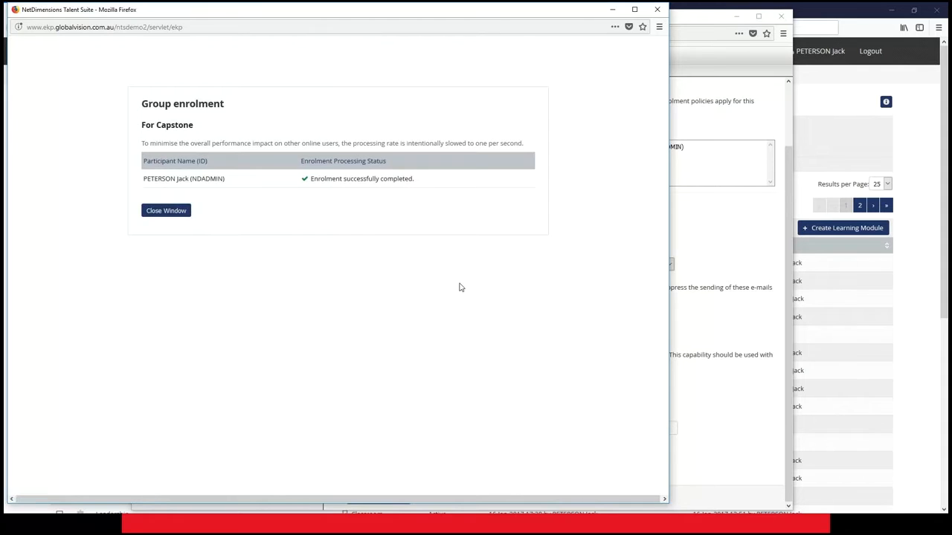
click(169, 210)
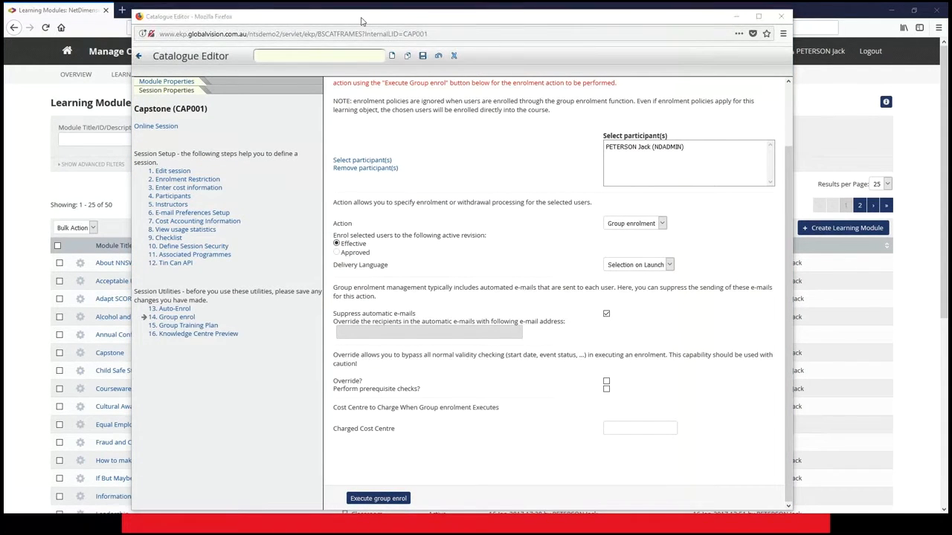
Save the Capstone group enrolment page and open the session's participants list.
drag(362, 20, 364, 94)
click(424, 128)
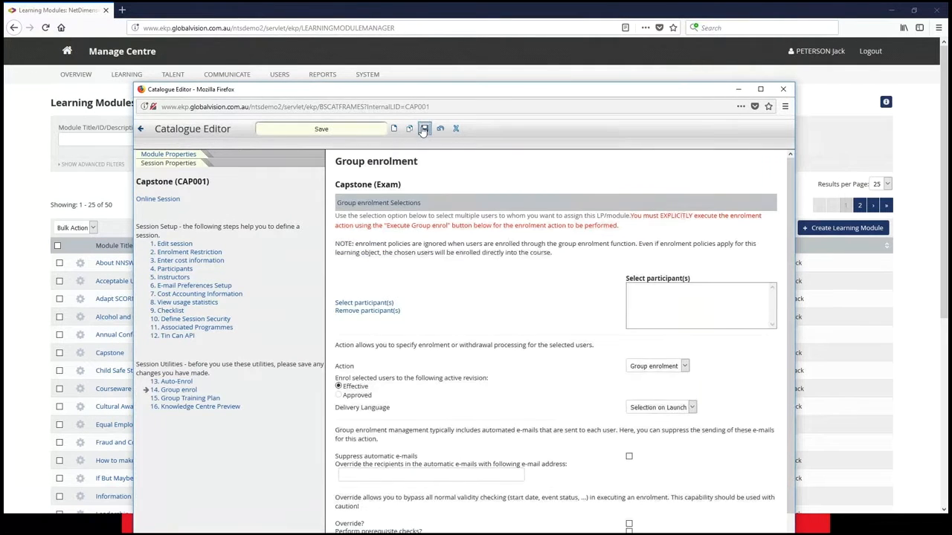
click(175, 269)
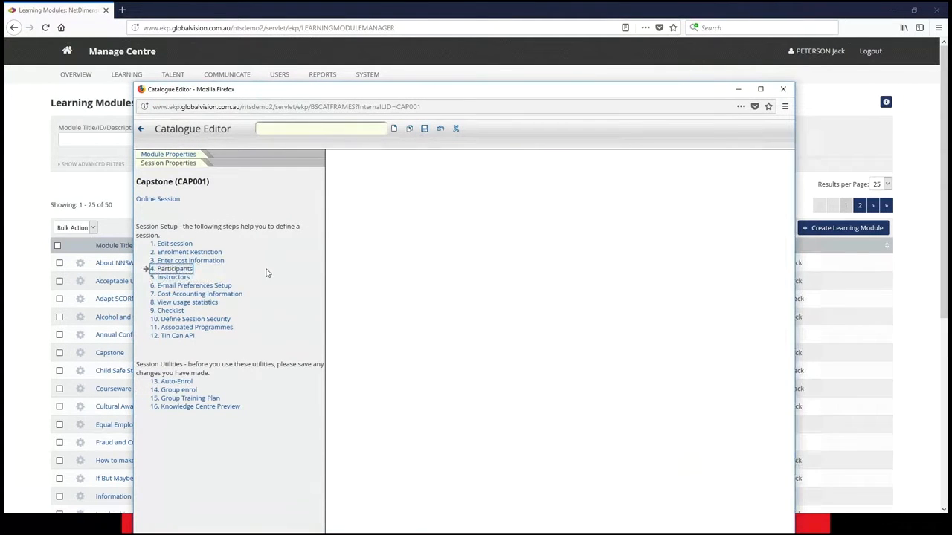
Examine the overall status change options for the Capstone participant without choosing one, and close the Catalogue Editor.
drag(348, 90, 303, 20)
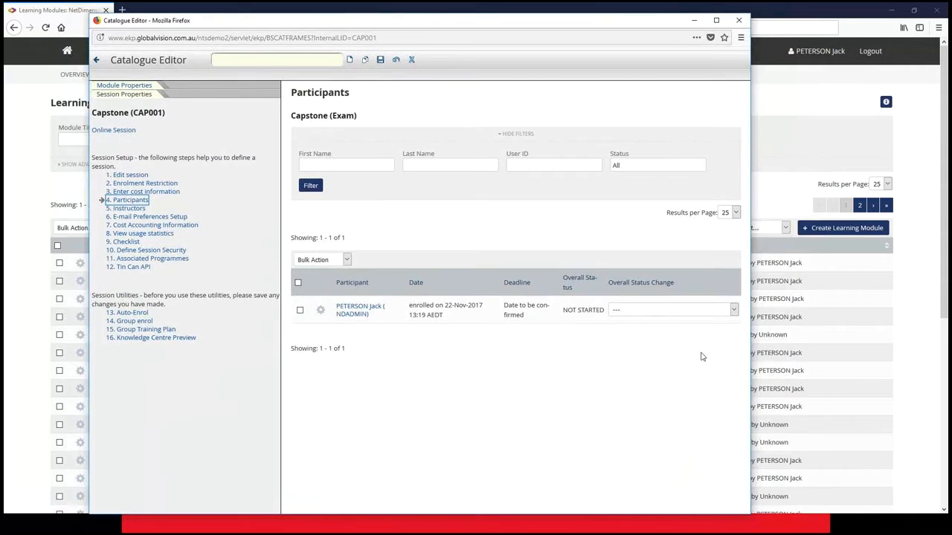
click(734, 310)
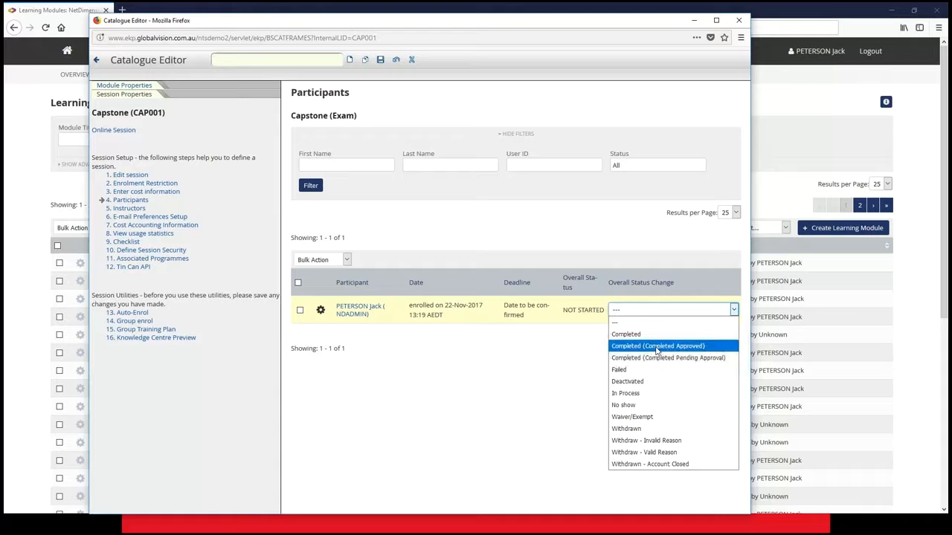
click(542, 396)
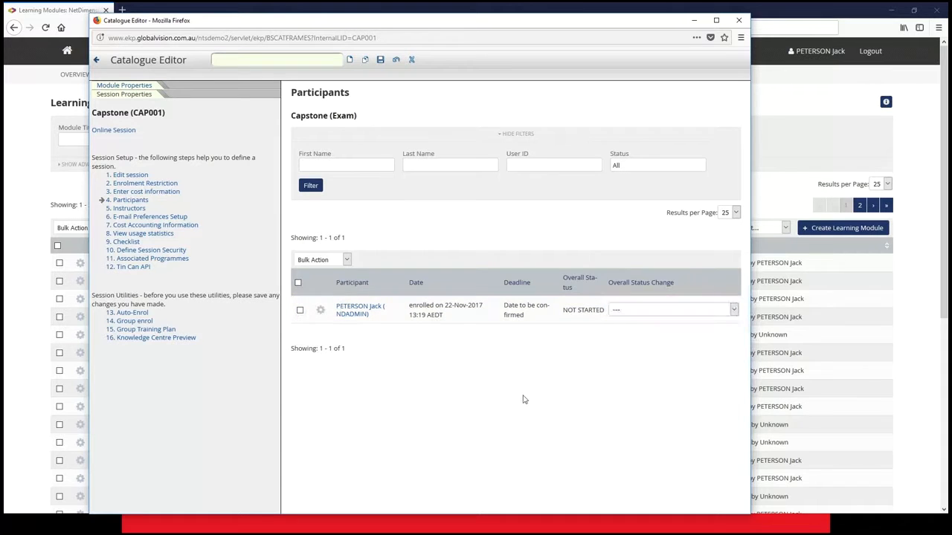
click(411, 59)
Open the Repository Manager from the learning administration area.
click(126, 74)
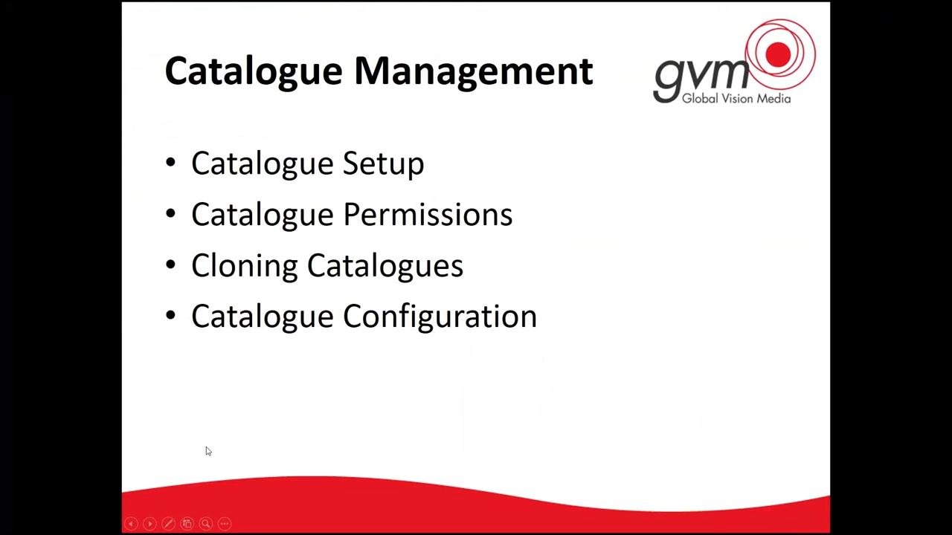
click(149, 524)
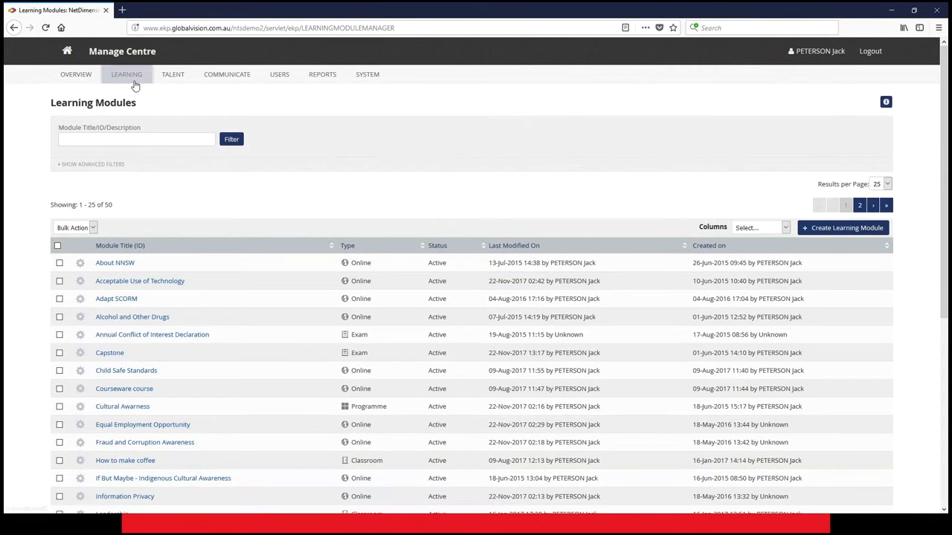
click(130, 78)
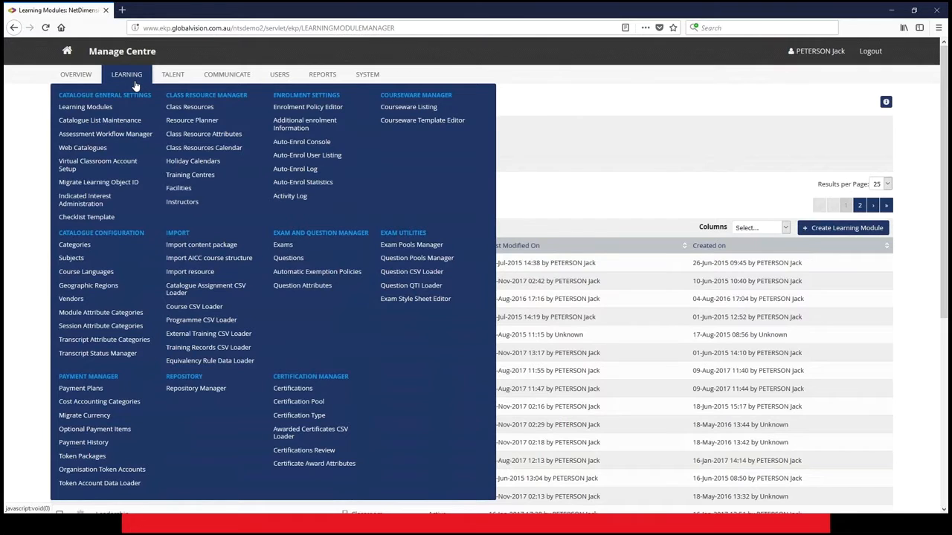
click(198, 394)
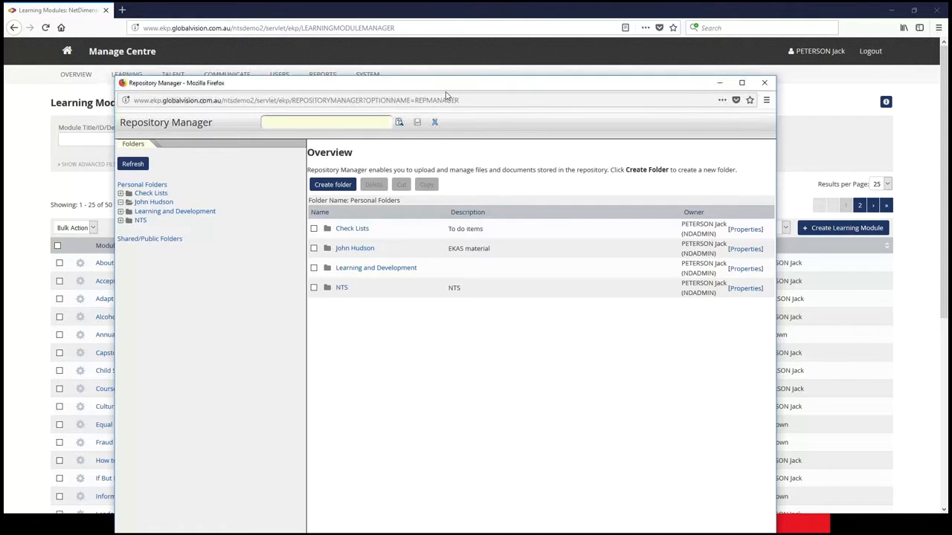
drag(442, 90, 423, 84)
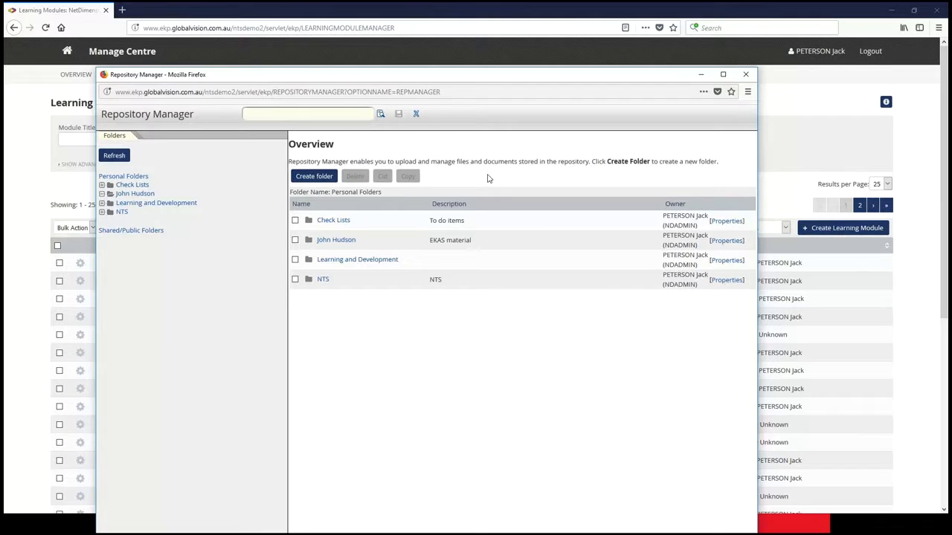
Create a personal repository folder named Webinar Folder, without a description.
click(316, 176)
click(544, 214)
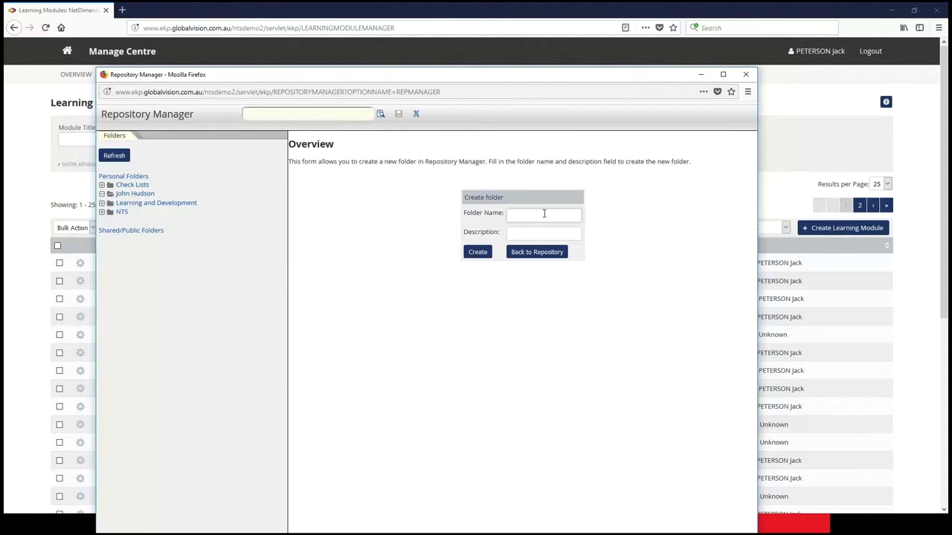
text(Webinar Folder)
click(476, 252)
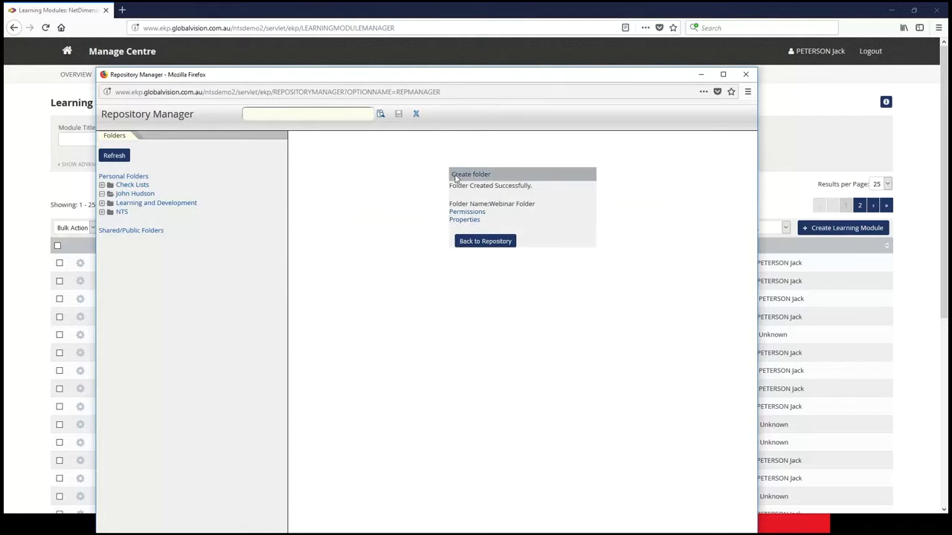
Look at the permission settings of the new Webinar Folder, close them and return to the repository's folder list.
click(462, 214)
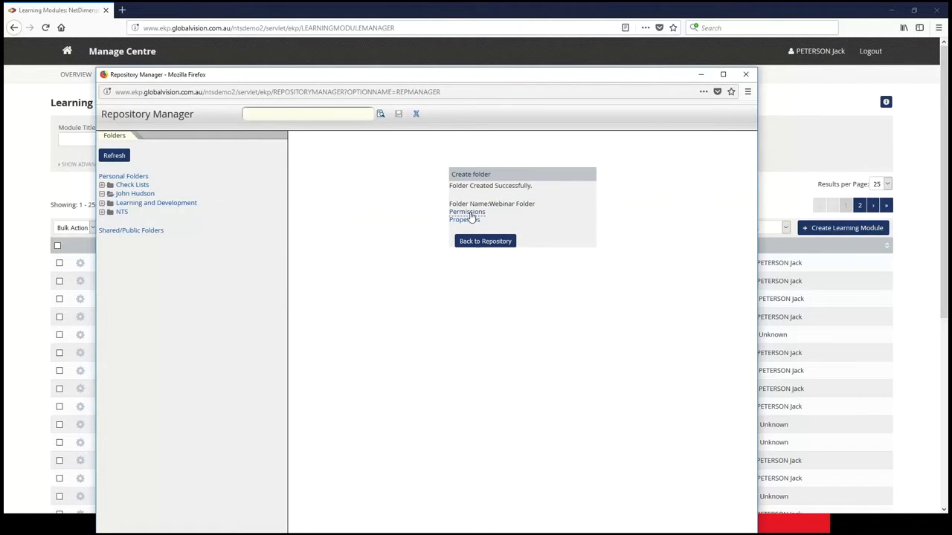
click(470, 214)
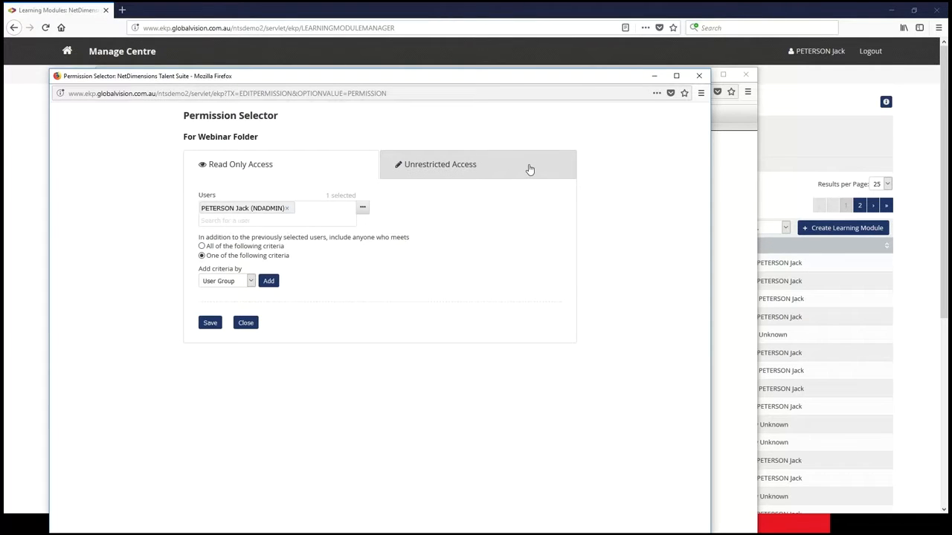
click(702, 76)
click(487, 241)
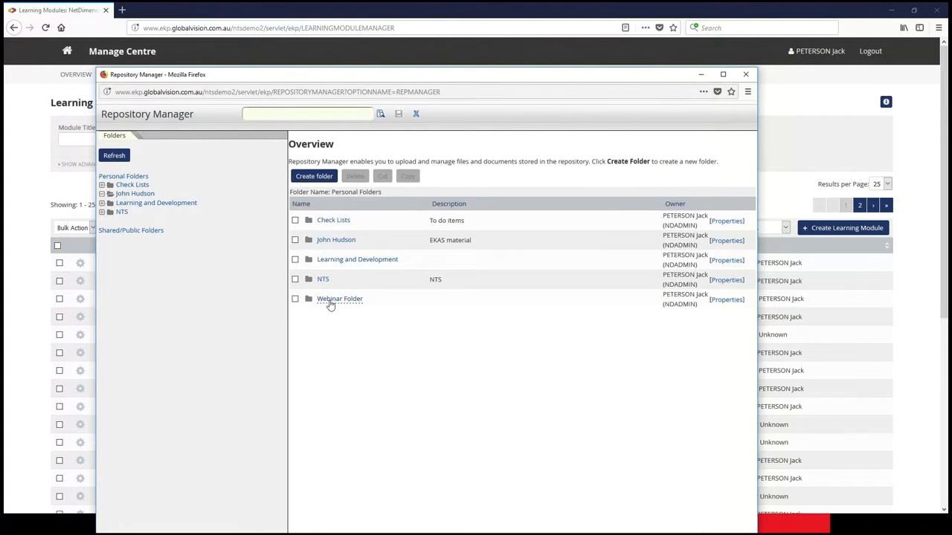
Upload logo.png from the Downloads directory into Webinar Folder.
click(331, 301)
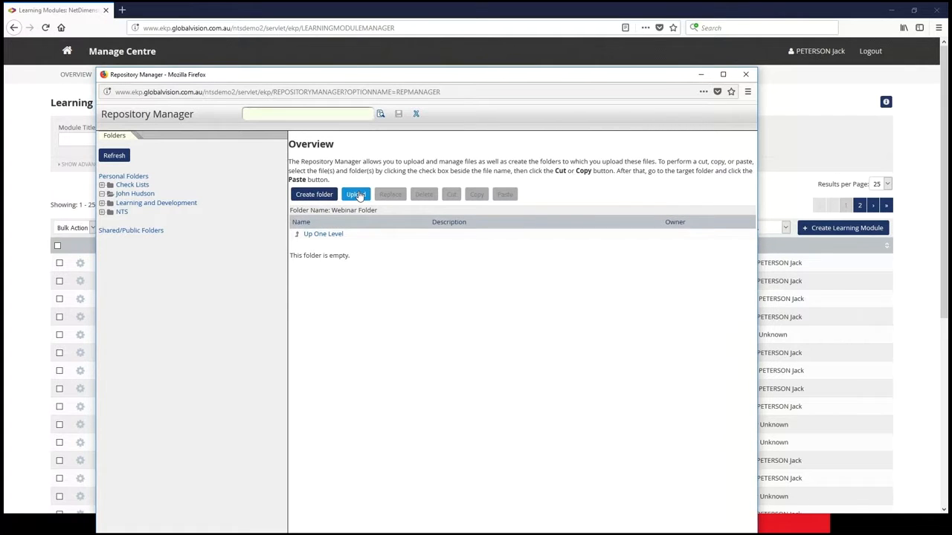
click(356, 195)
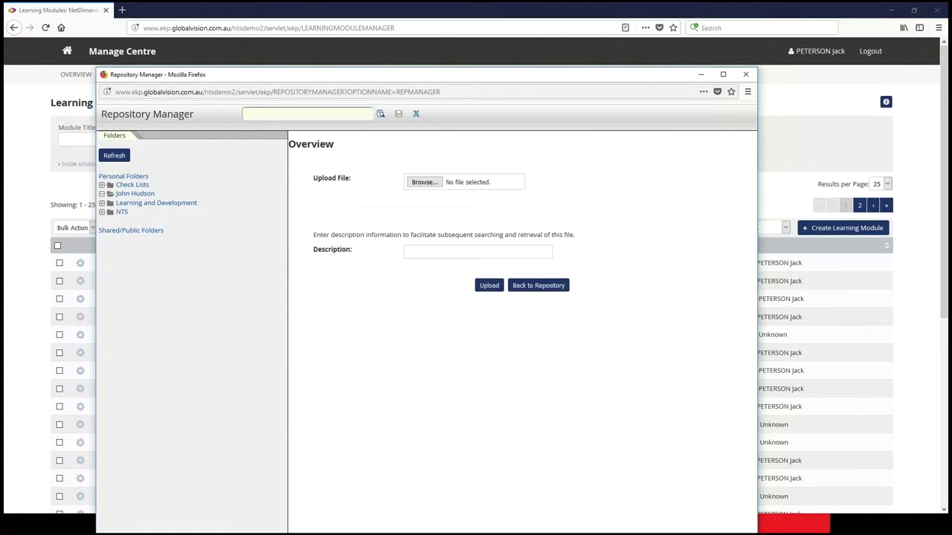
click(434, 183)
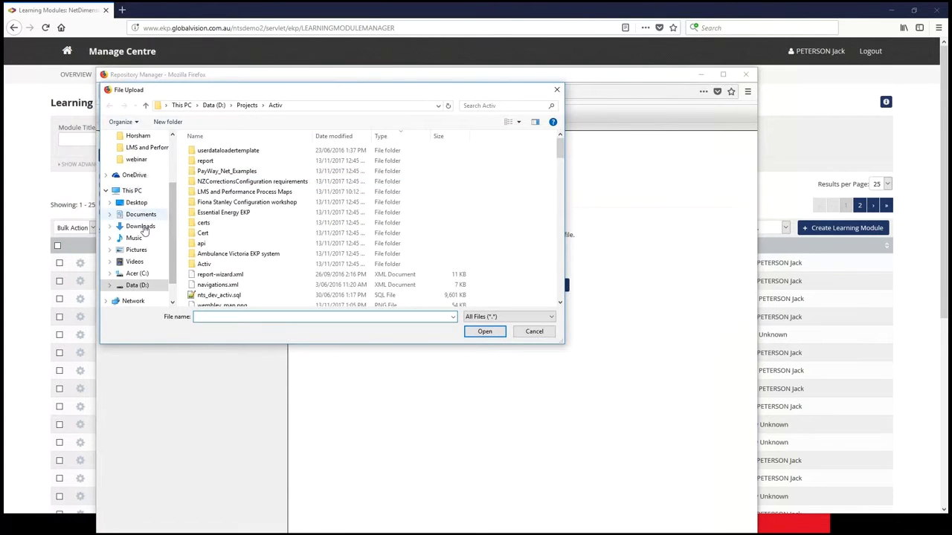
click(143, 229)
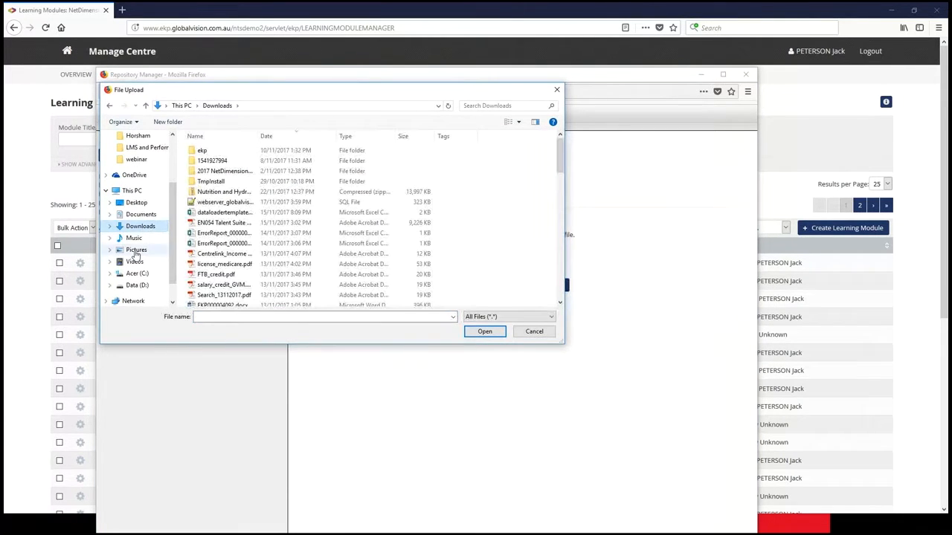
scroll(223, 231, down, 4)
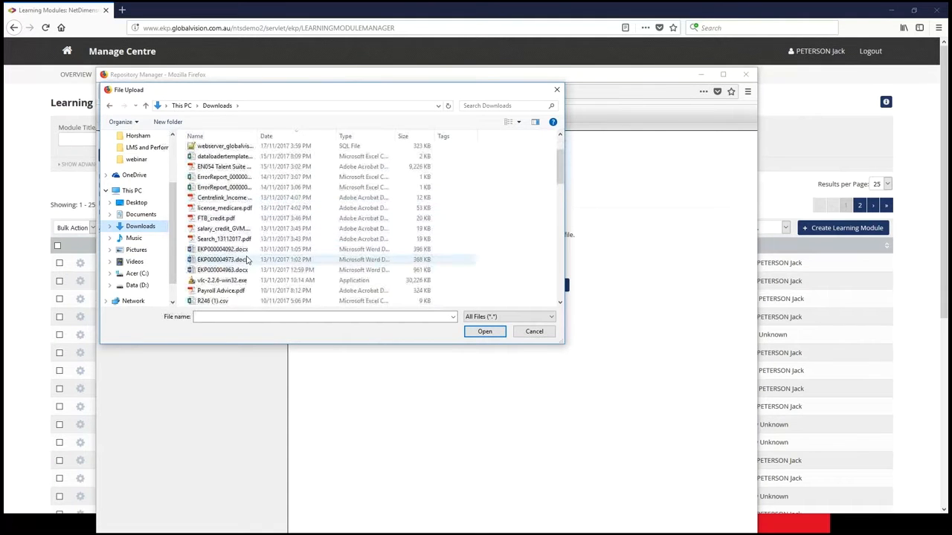
scroll(247, 239, down, 6)
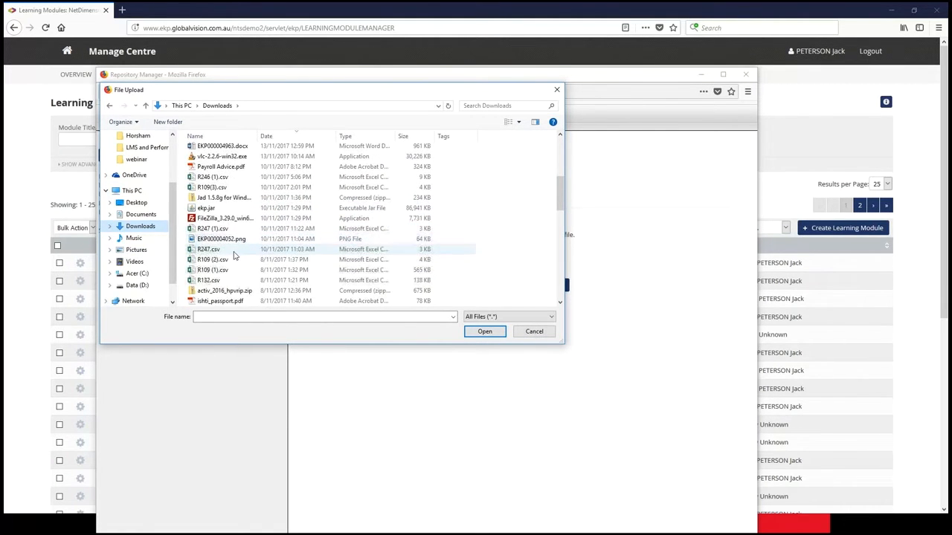
scroll(238, 256, down, 5)
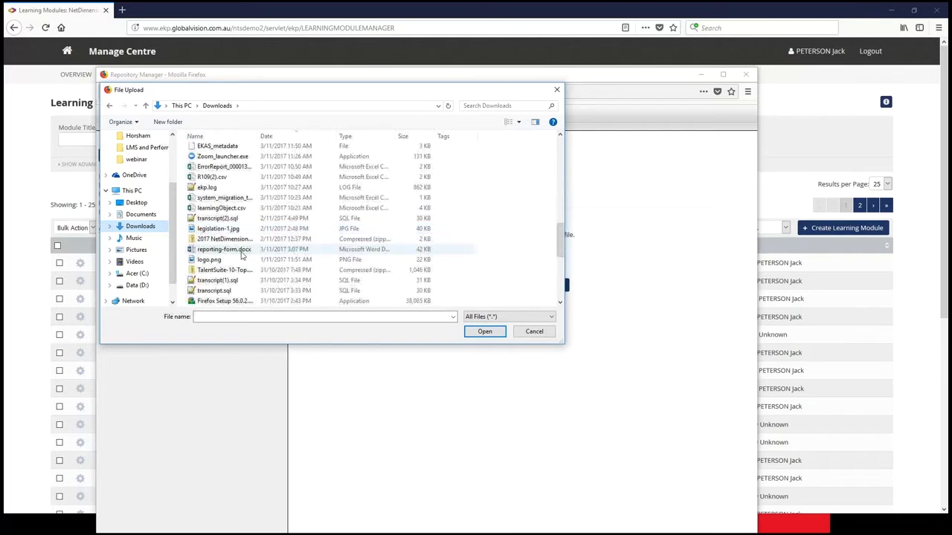
click(209, 198)
click(485, 332)
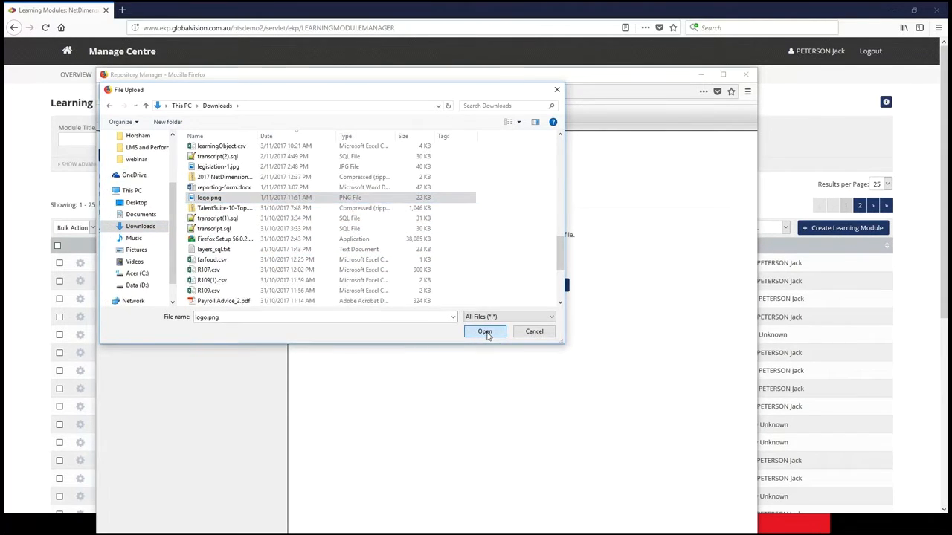
click(492, 290)
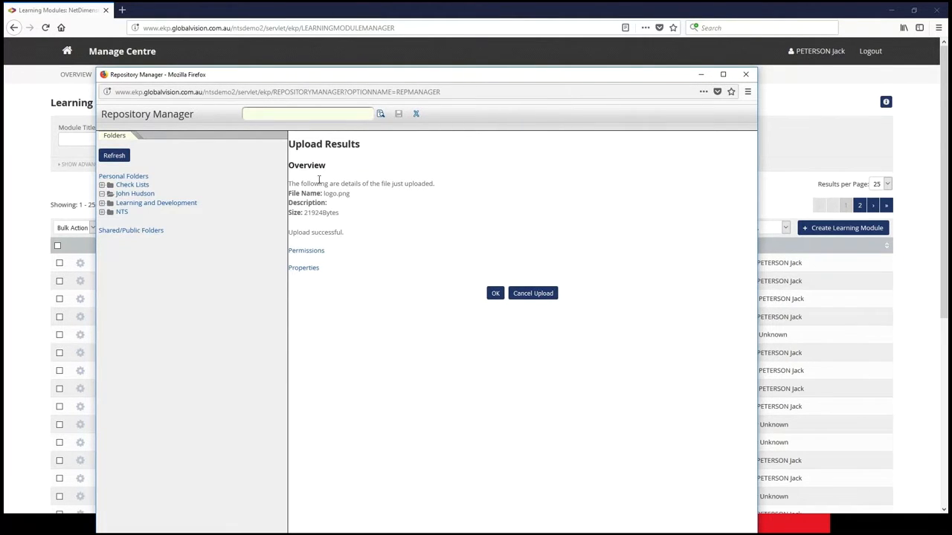
Examine the read-only and unrestricted access permissions of the uploaded logo.png.
click(315, 254)
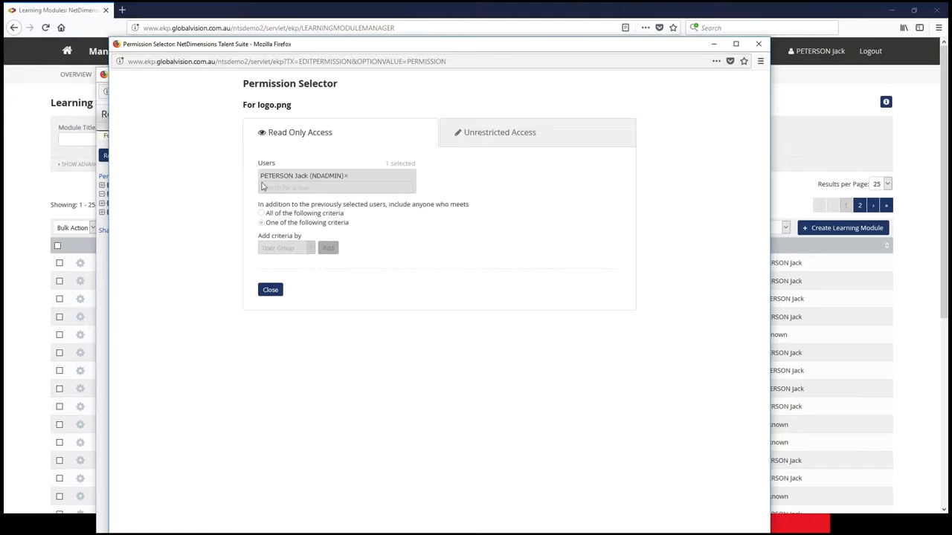
click(578, 141)
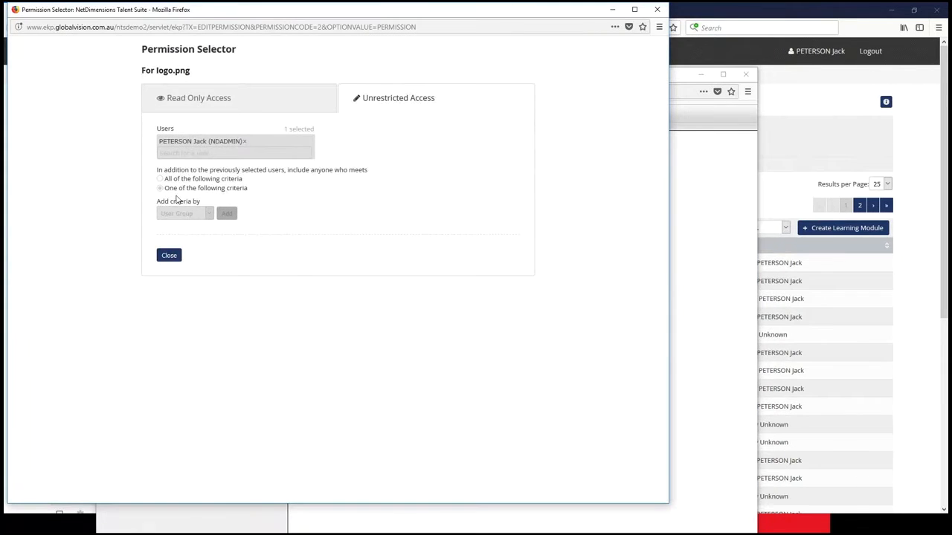
click(226, 100)
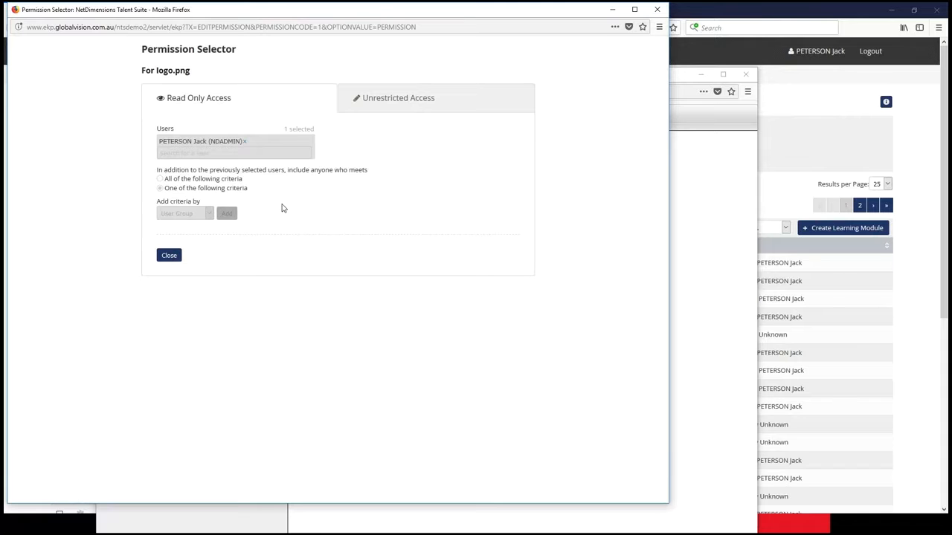
drag(212, 9, 285, 71)
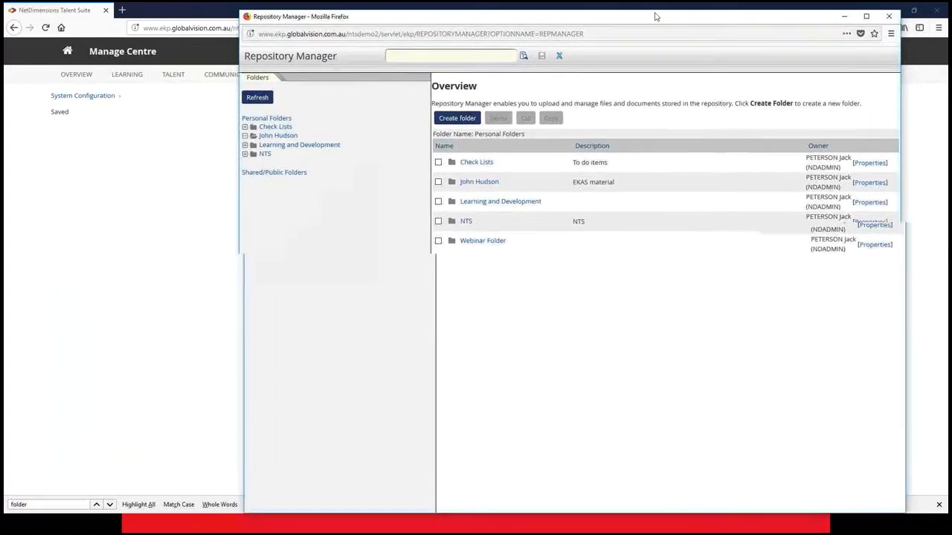
In Webinar Folder's properties, turn off the inheritance of folder permissions by subfolders and save.
drag(666, 25, 555, 25)
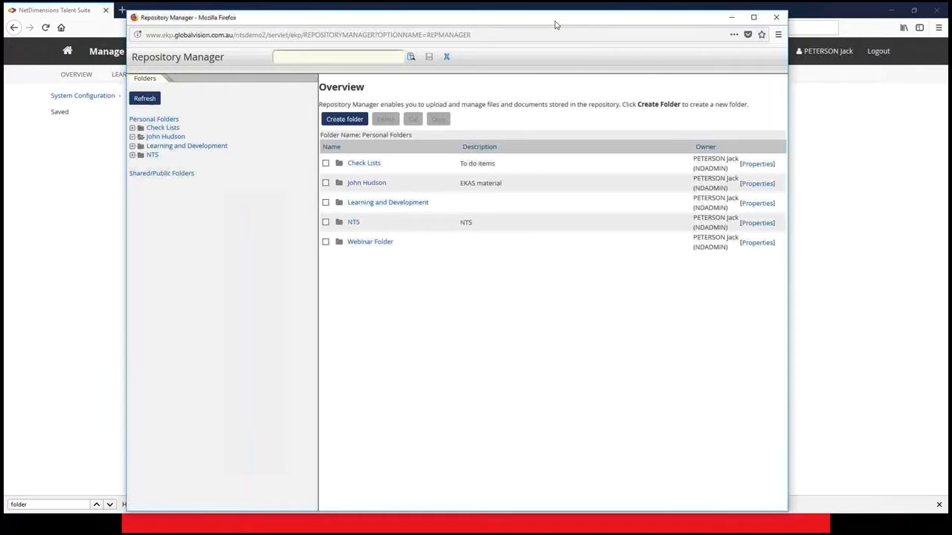
click(756, 243)
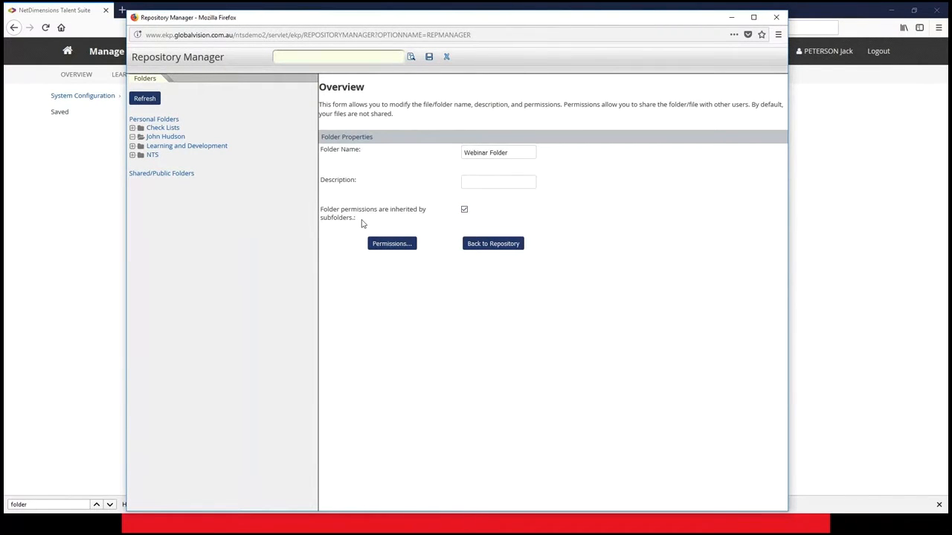
drag(362, 223, 320, 209)
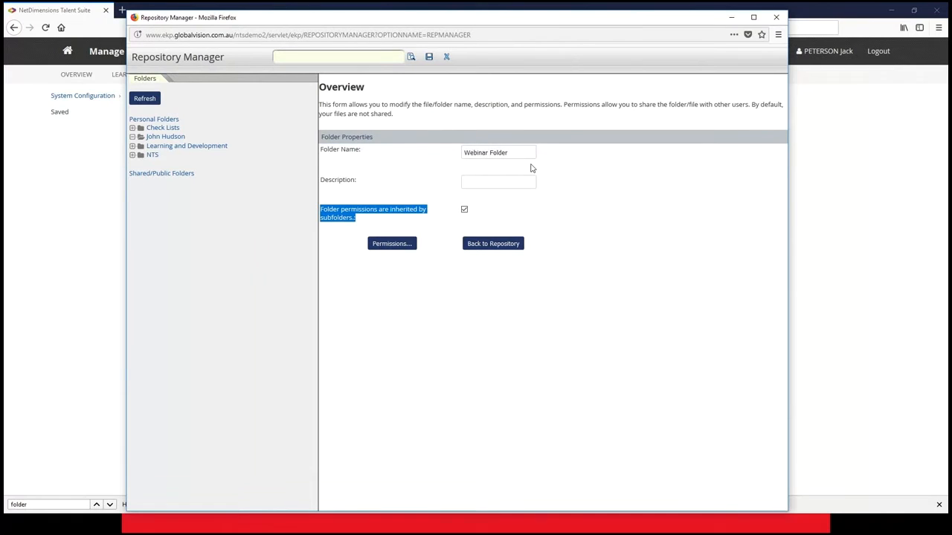
click(446, 60)
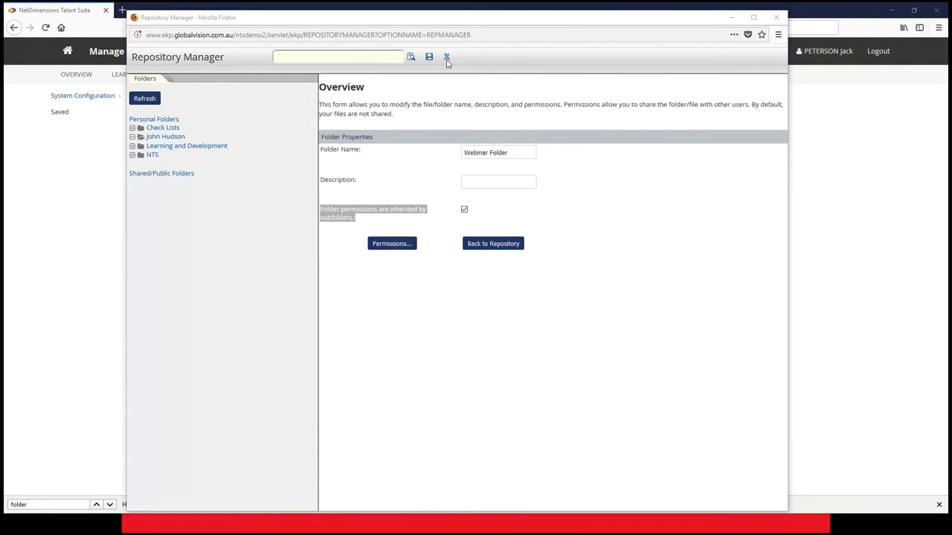
click(514, 244)
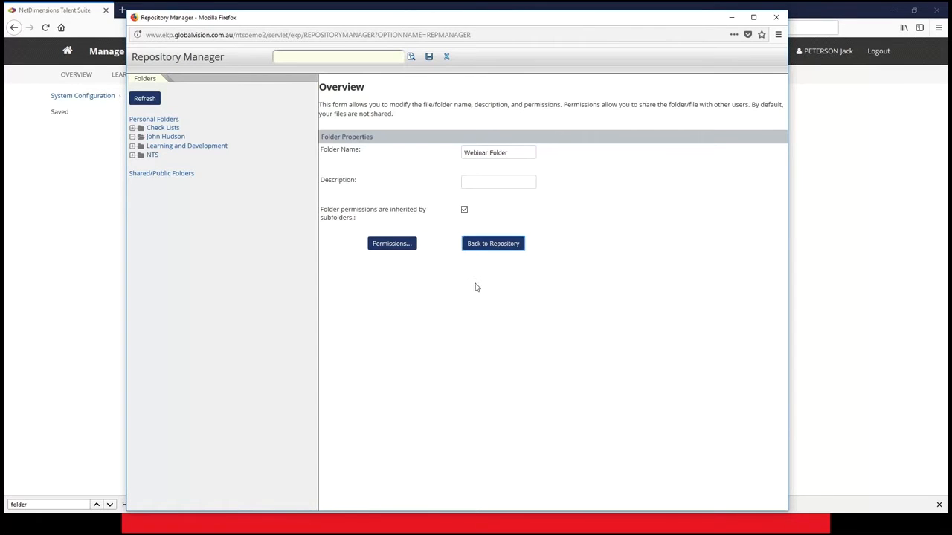
click(464, 210)
click(428, 58)
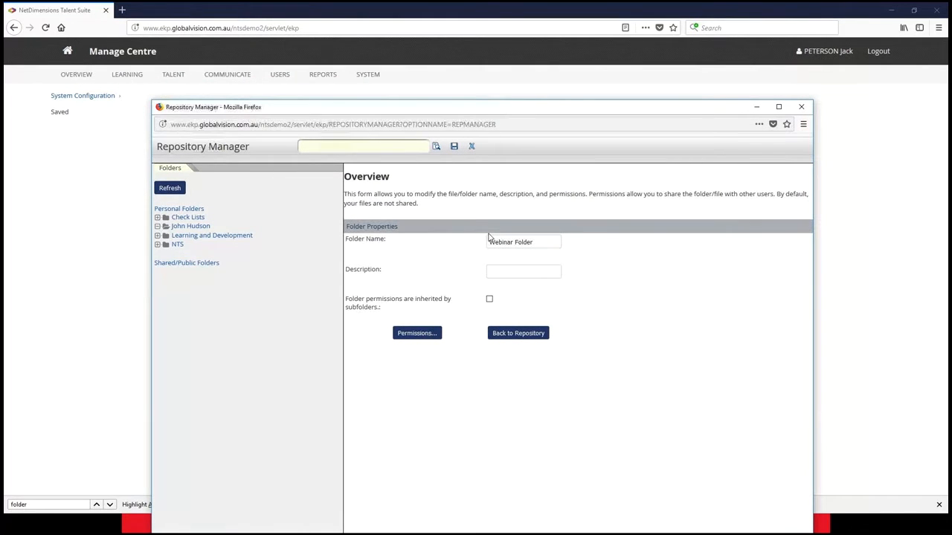
Close the Repository Manager and reopen it at the personal folders list.
click(471, 146)
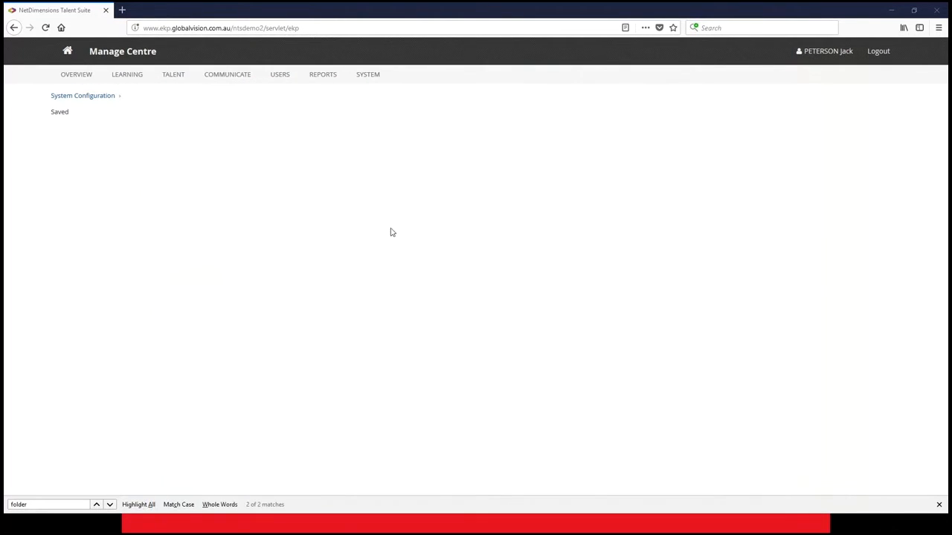
click(126, 74)
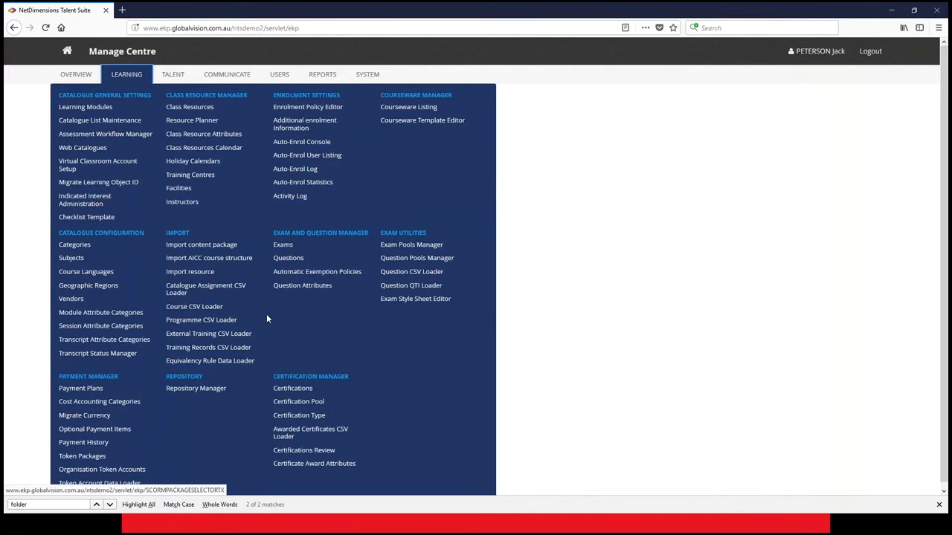
click(193, 389)
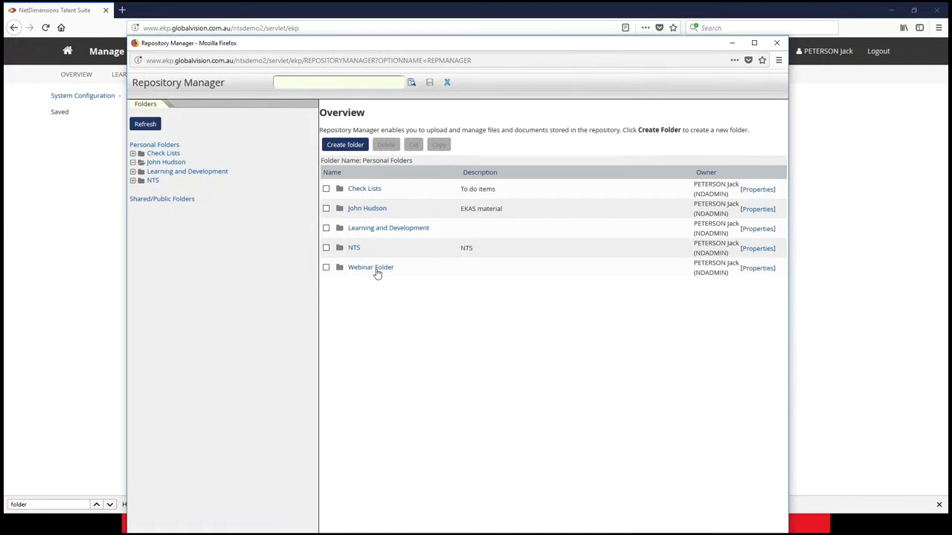
Open Webinar Folder, examine the read-only access permissions in logo.png's properties, and return to the folder's file list.
click(381, 270)
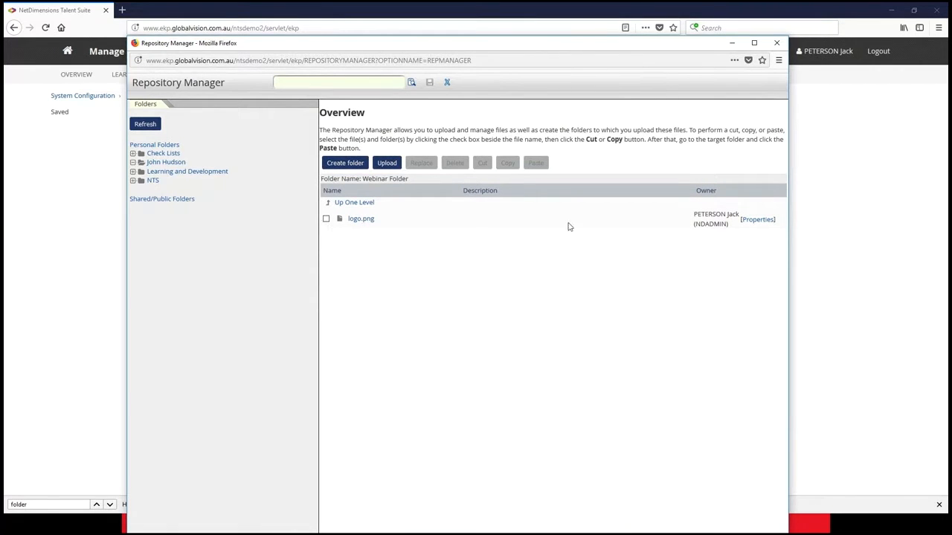
click(325, 219)
click(758, 220)
click(402, 313)
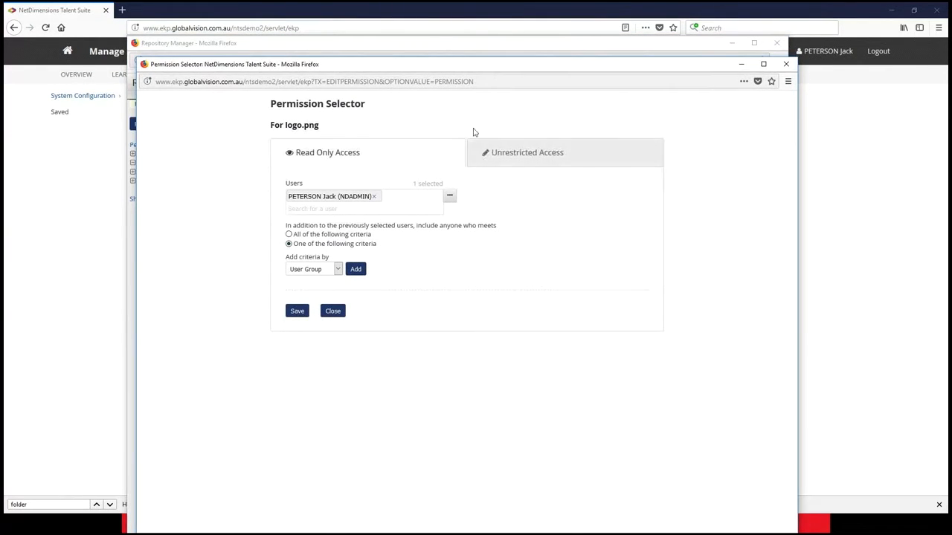
click(786, 66)
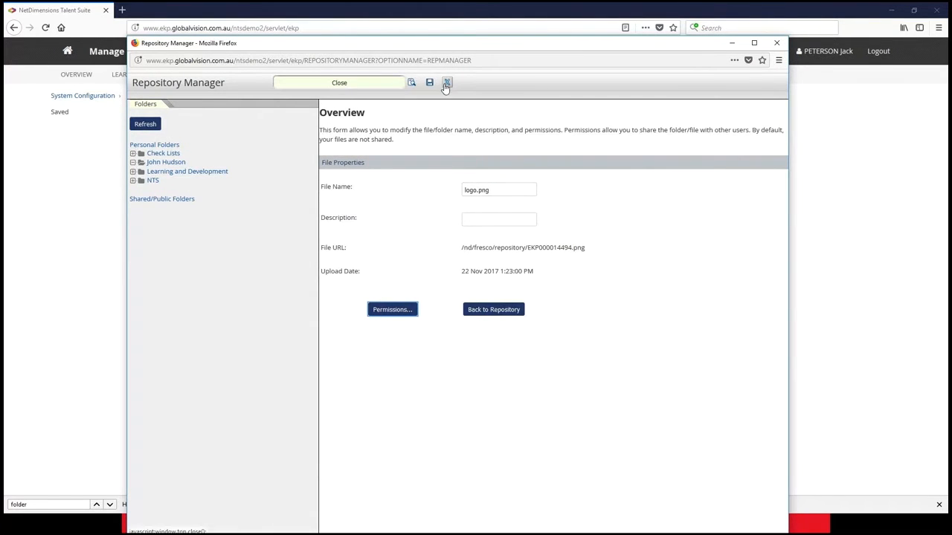
click(494, 309)
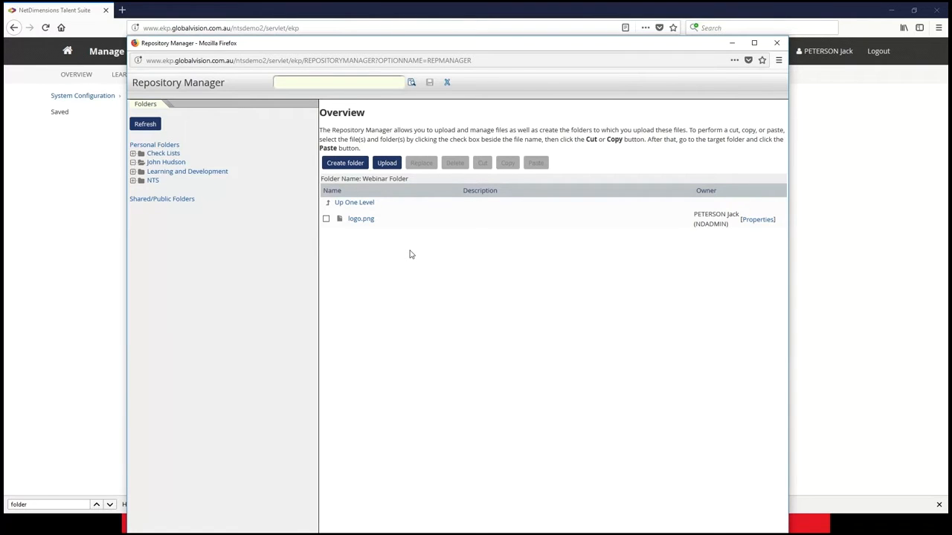
Replace logo.png in Webinar Folder with logo.png from the Downloads directory, and refresh the folder tree.
click(325, 218)
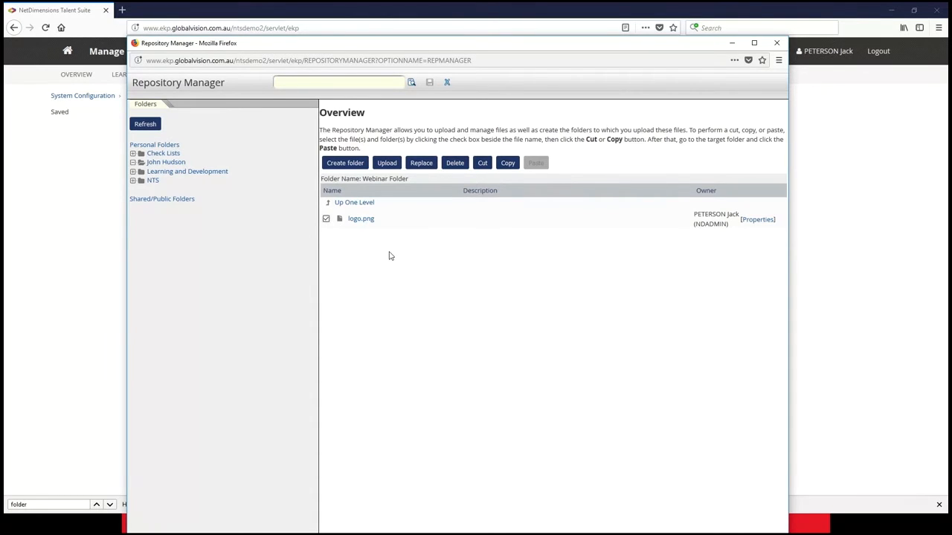
click(428, 164)
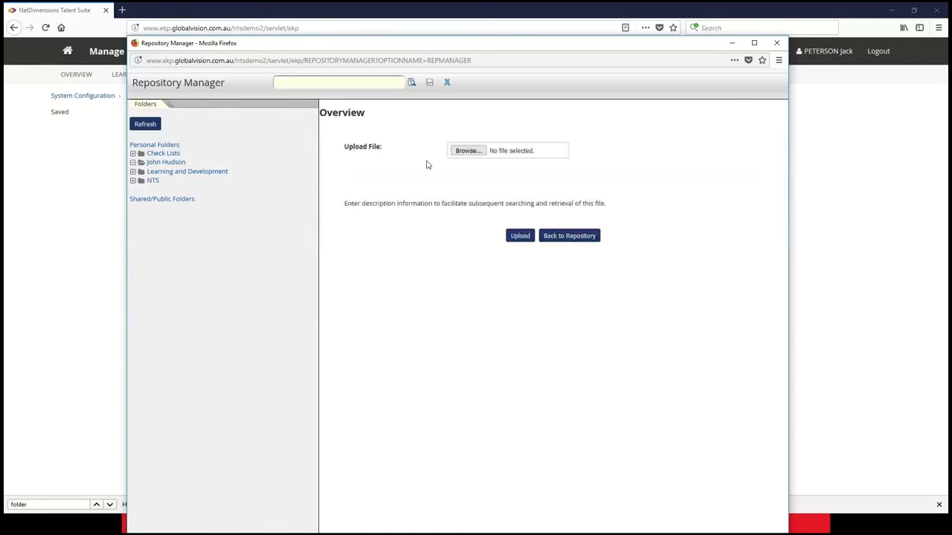
click(459, 151)
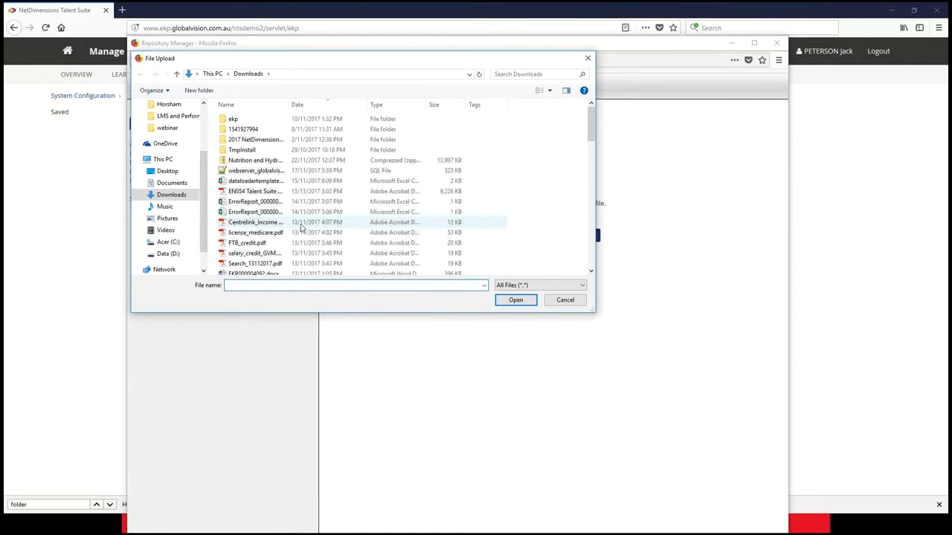
scroll(312, 227, down, 5)
scroll(319, 238, down, 1)
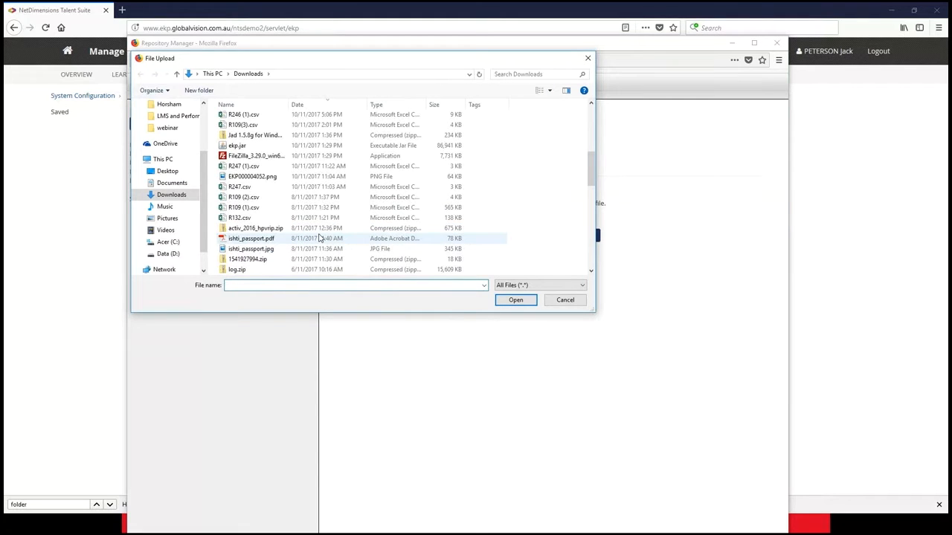
scroll(319, 237, down, 6)
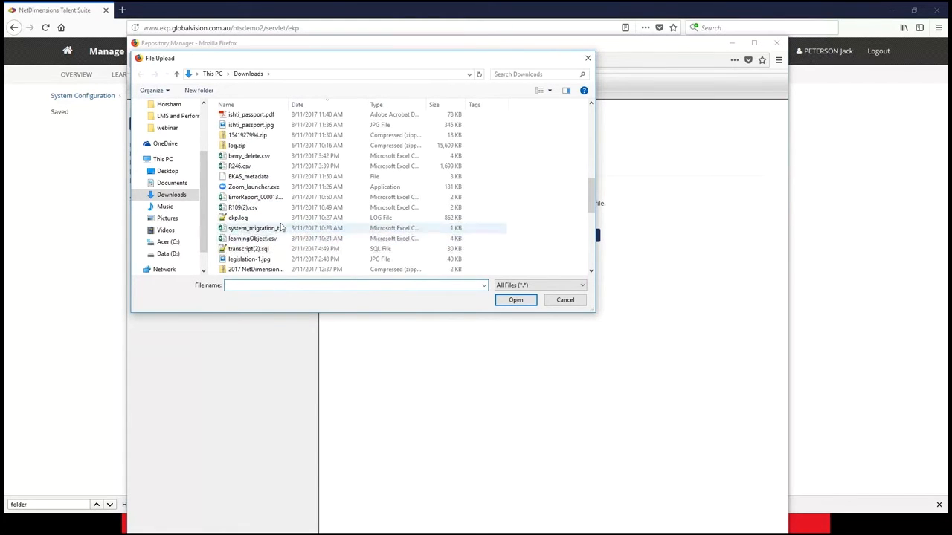
click(262, 229)
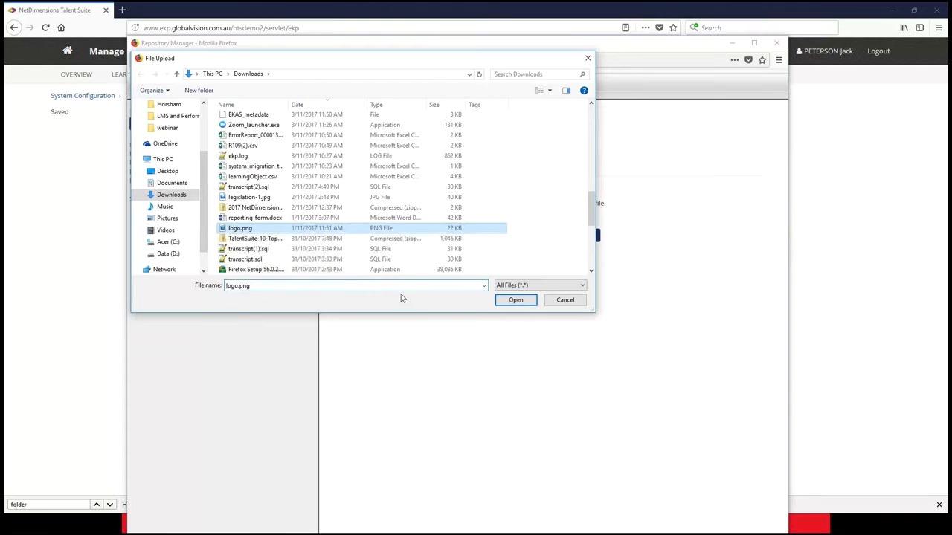
click(519, 302)
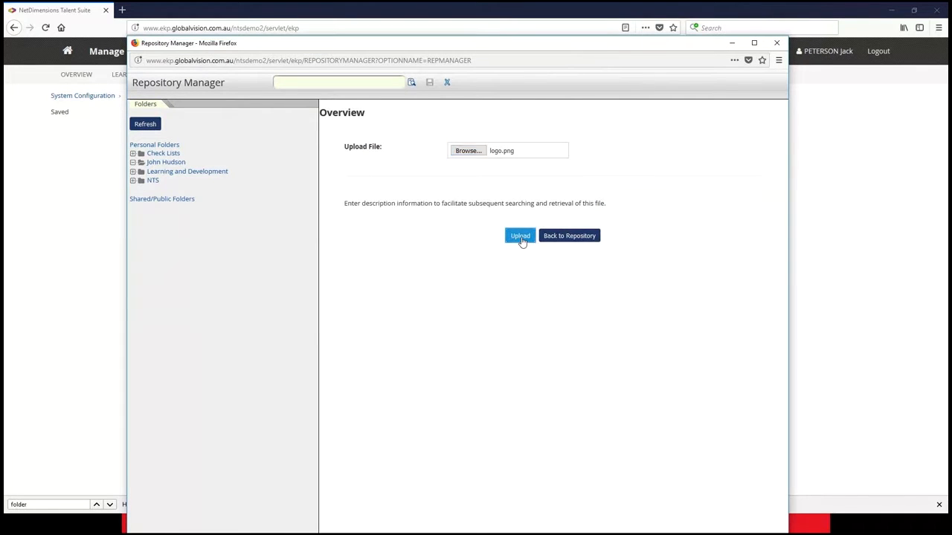
click(521, 237)
click(526, 261)
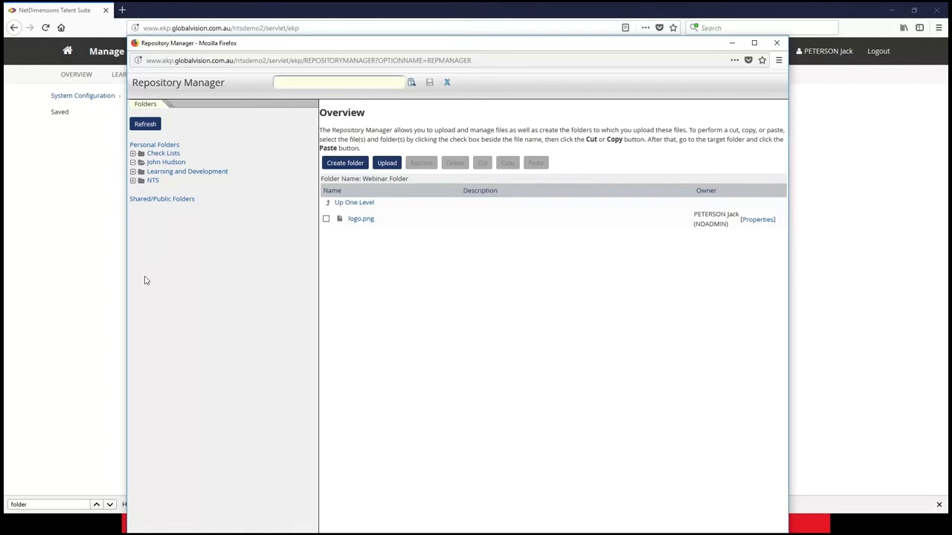
click(139, 128)
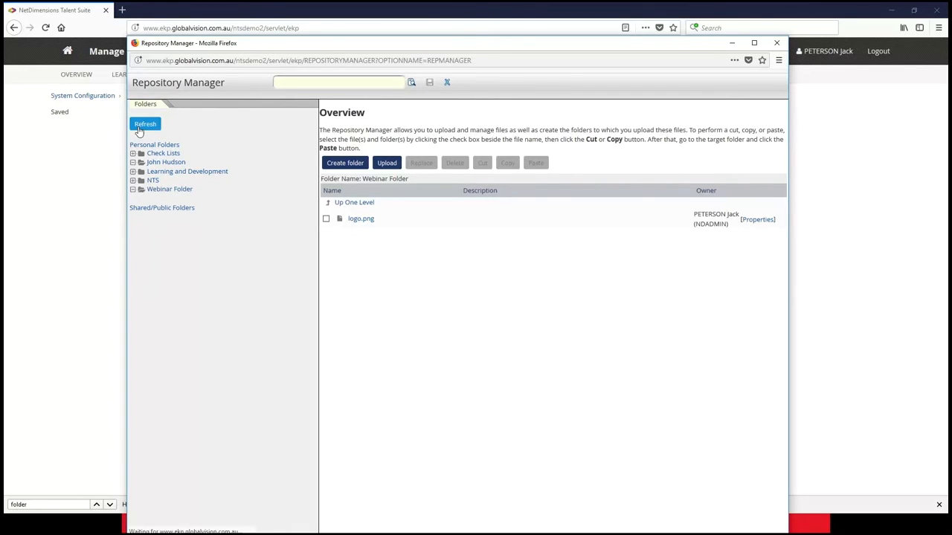
click(447, 82)
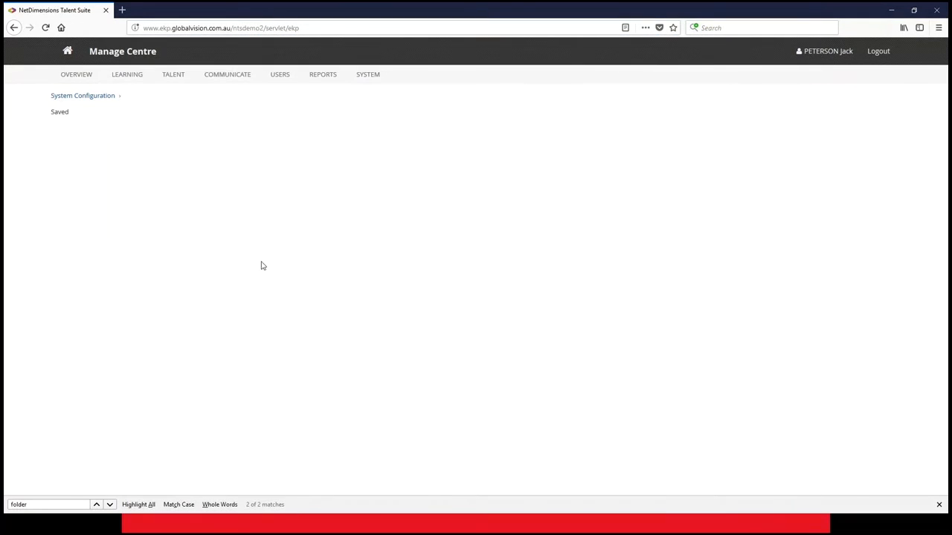
Open the Capstone learning module in the Catalogue Editor and go to its reference resources.
click(127, 74)
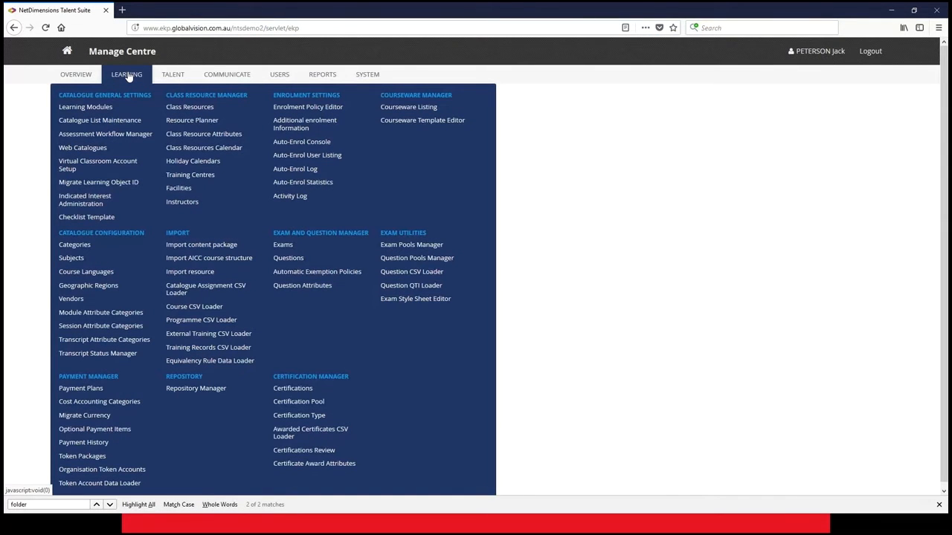
click(86, 107)
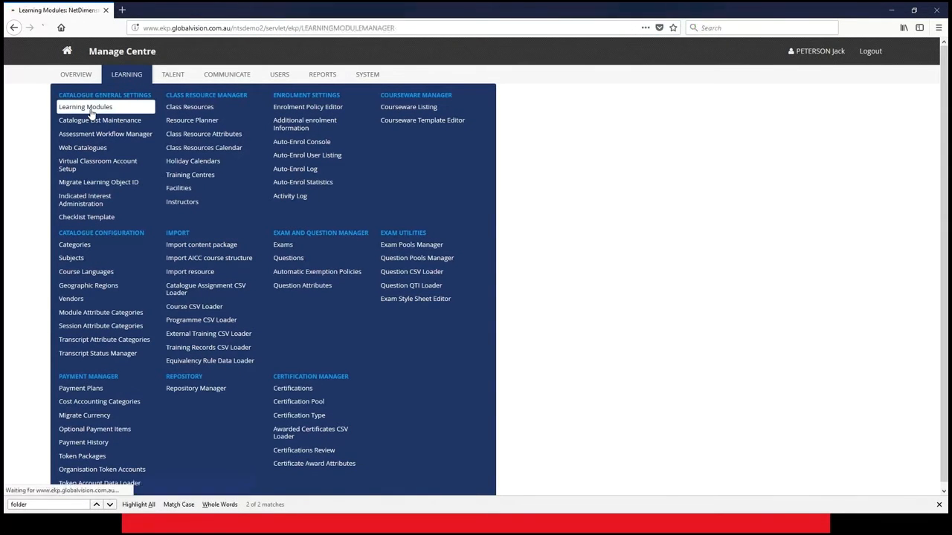
scroll(142, 275, down, 3)
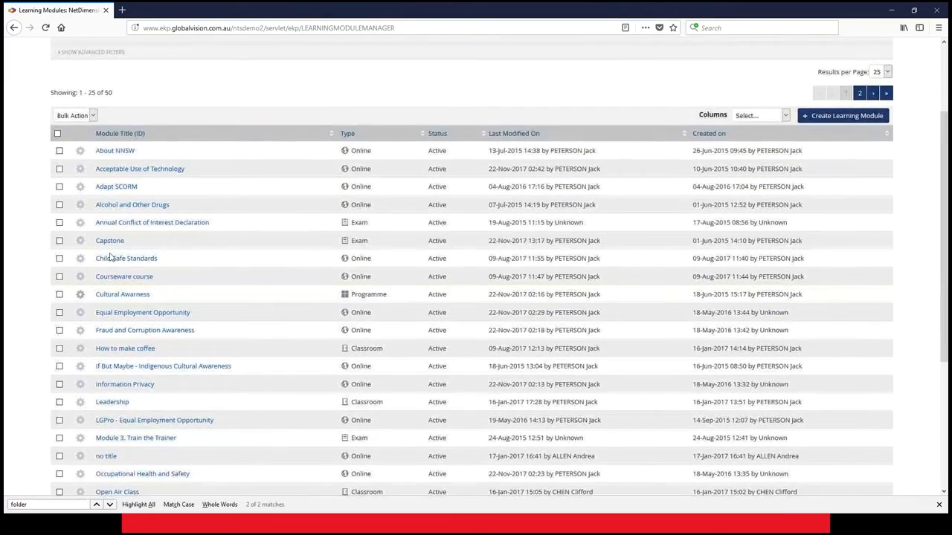
click(110, 240)
scroll(427, 222, down, 3)
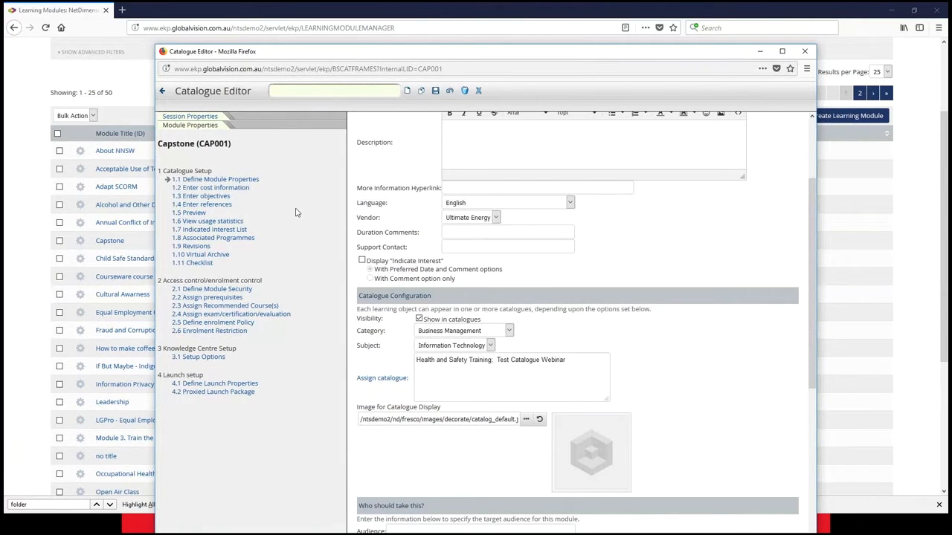
click(206, 205)
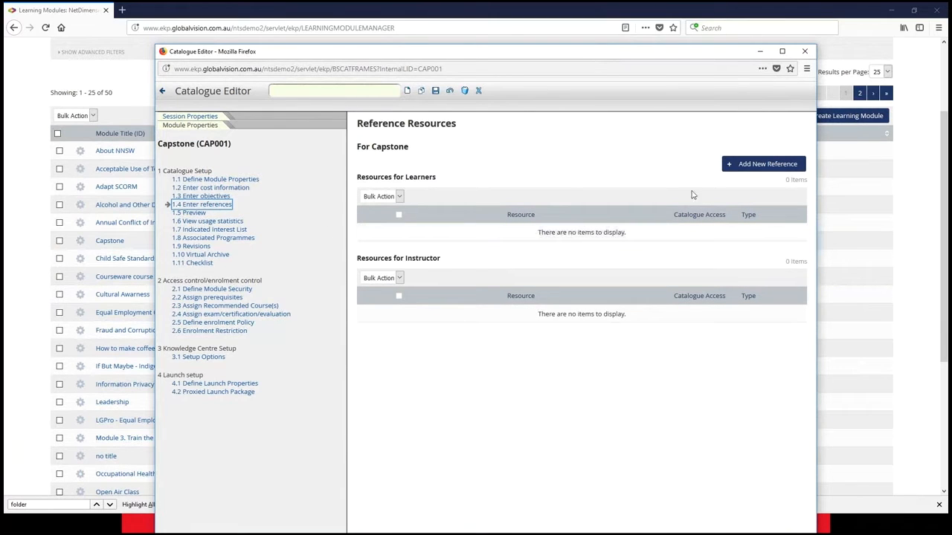
Start a new reference for Capstone and choose logo.png from Webinar Folder in the repository as its file.
click(748, 163)
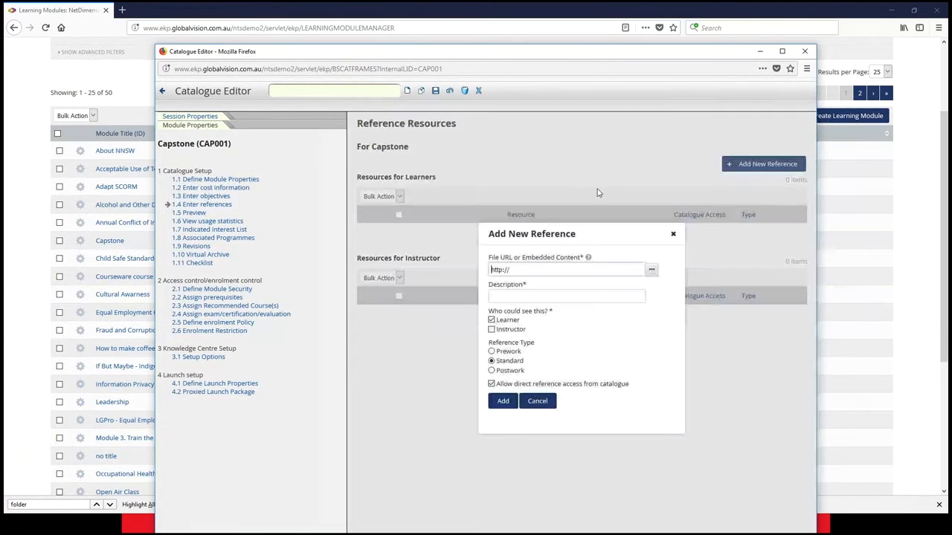
click(652, 272)
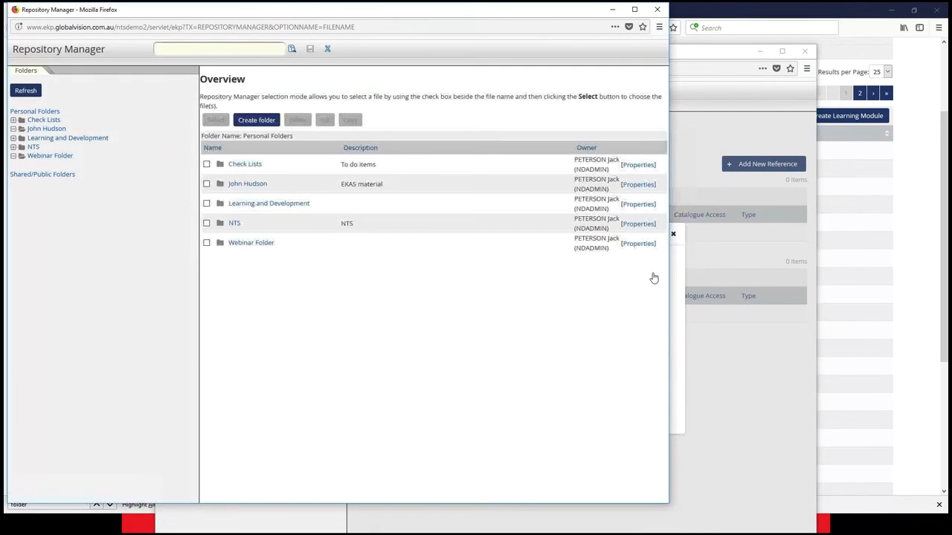
click(244, 245)
click(207, 176)
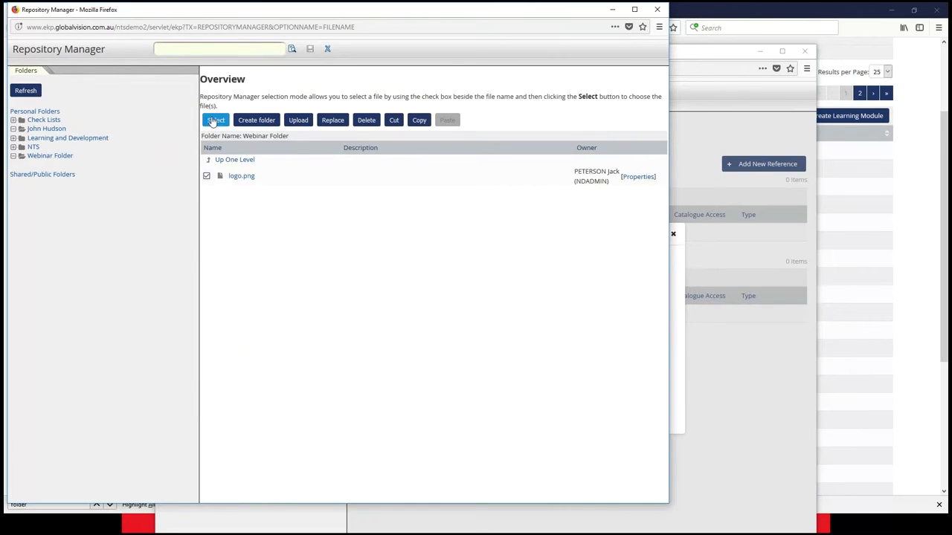
click(216, 122)
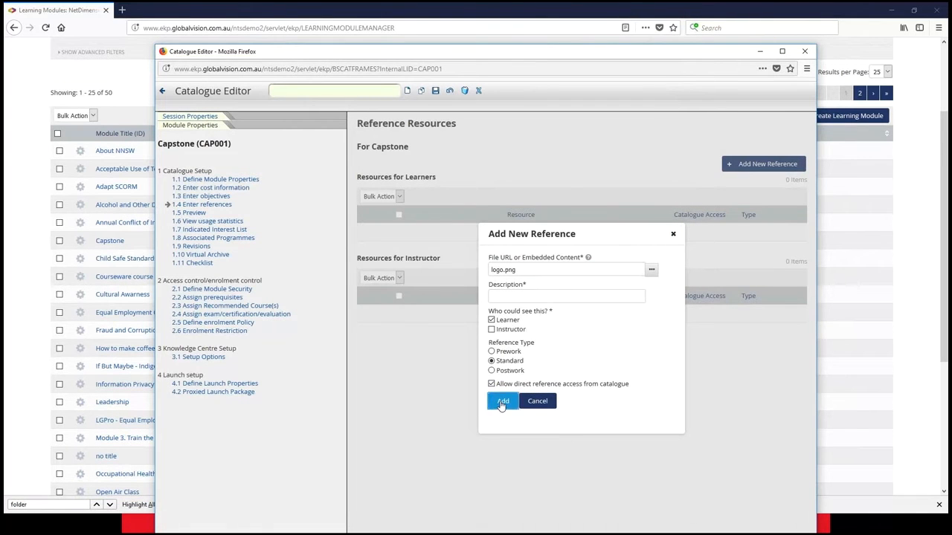
Describe the reference as "Test file", add it as a Standard resource for learners, and save the module.
click(502, 402)
text(Test file)
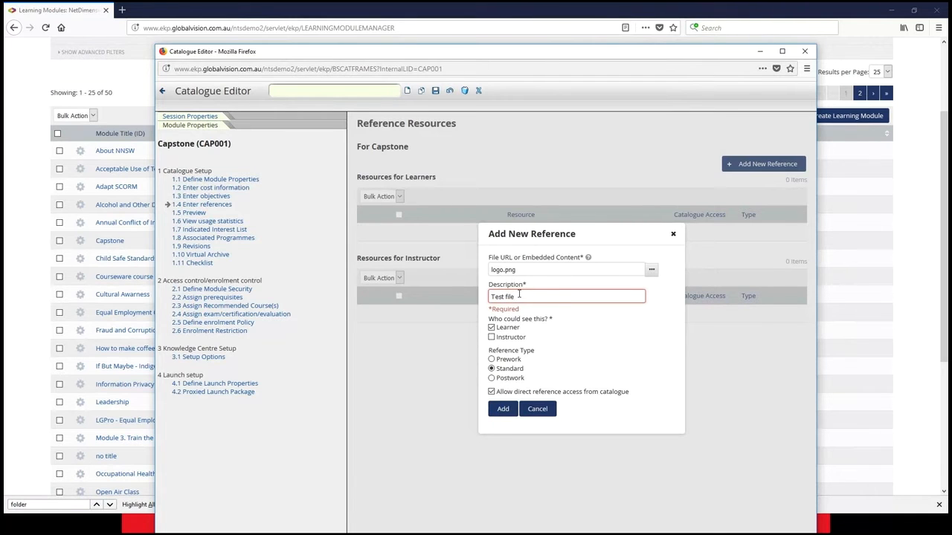
click(497, 413)
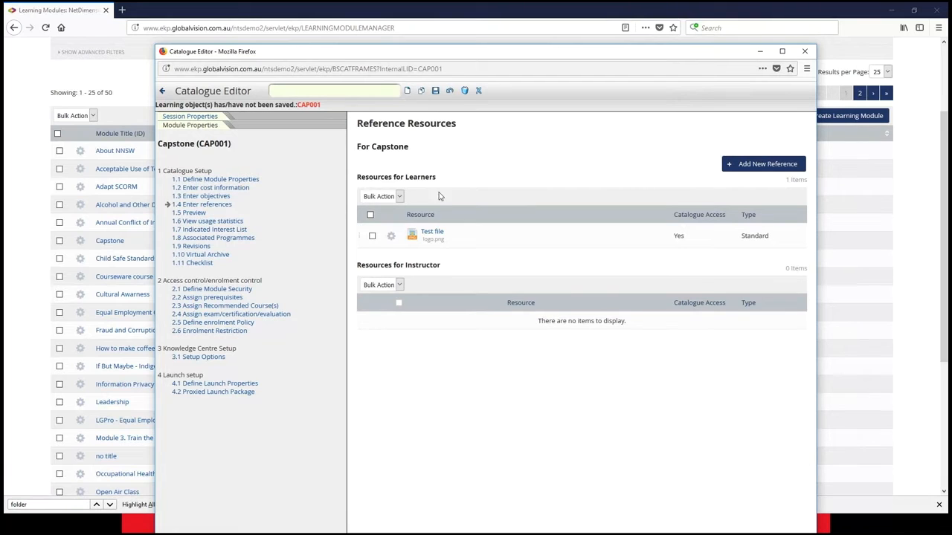
click(435, 90)
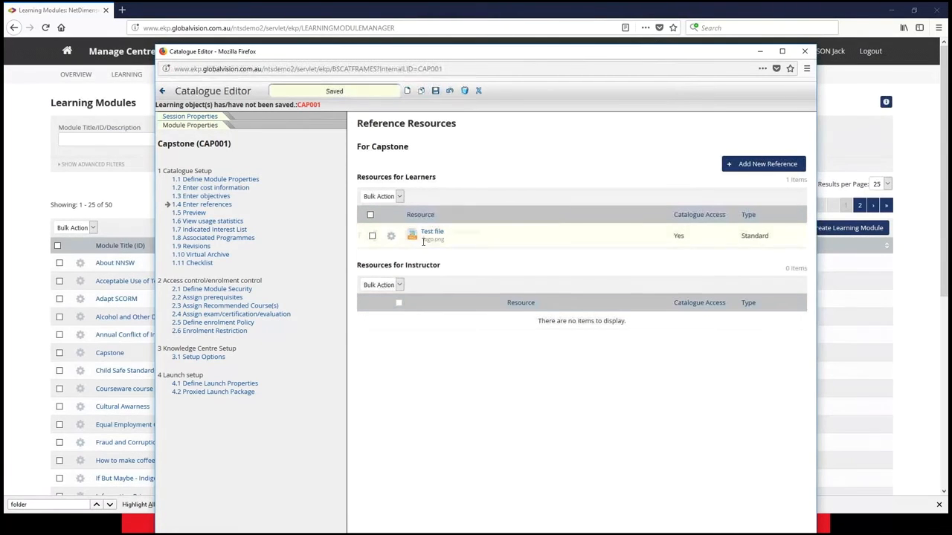
Preview the Test file reference and close the image.
mouse_move(417, 236)
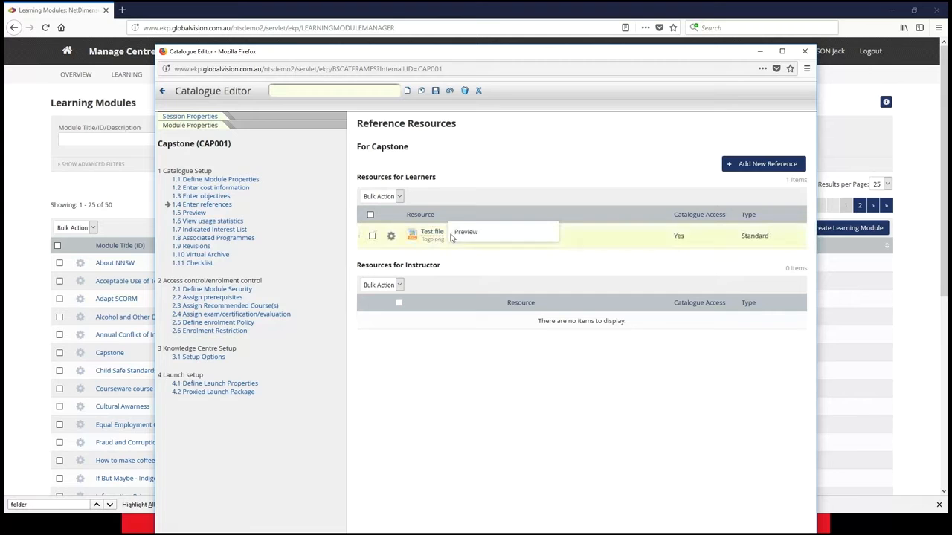
click(437, 232)
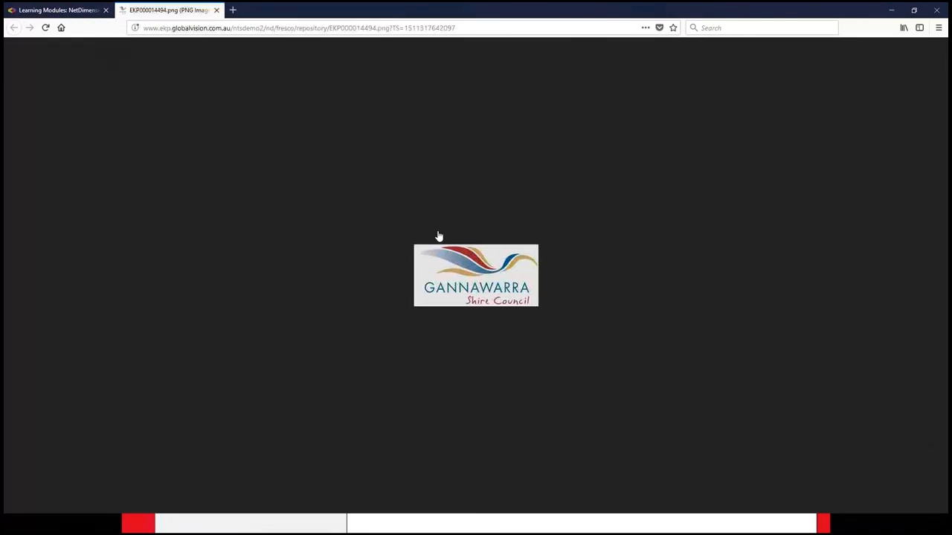
click(216, 10)
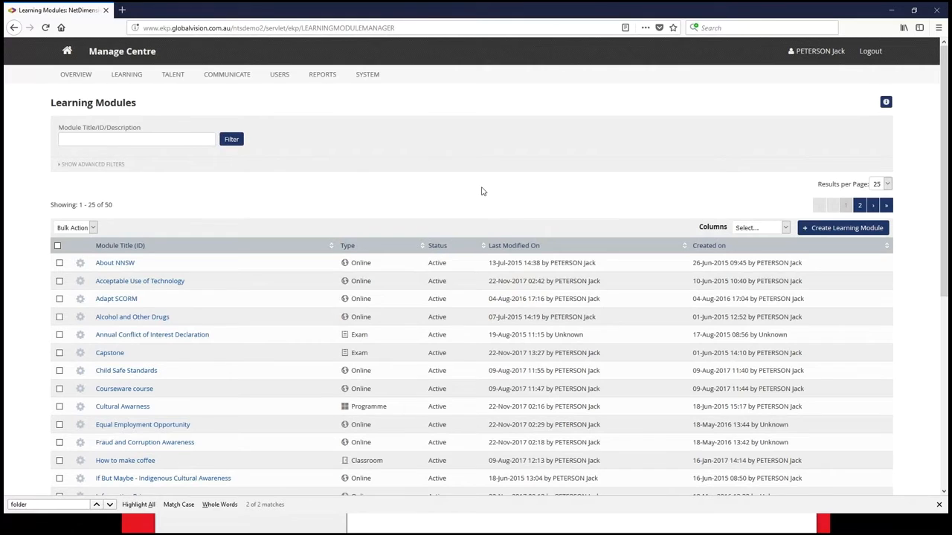